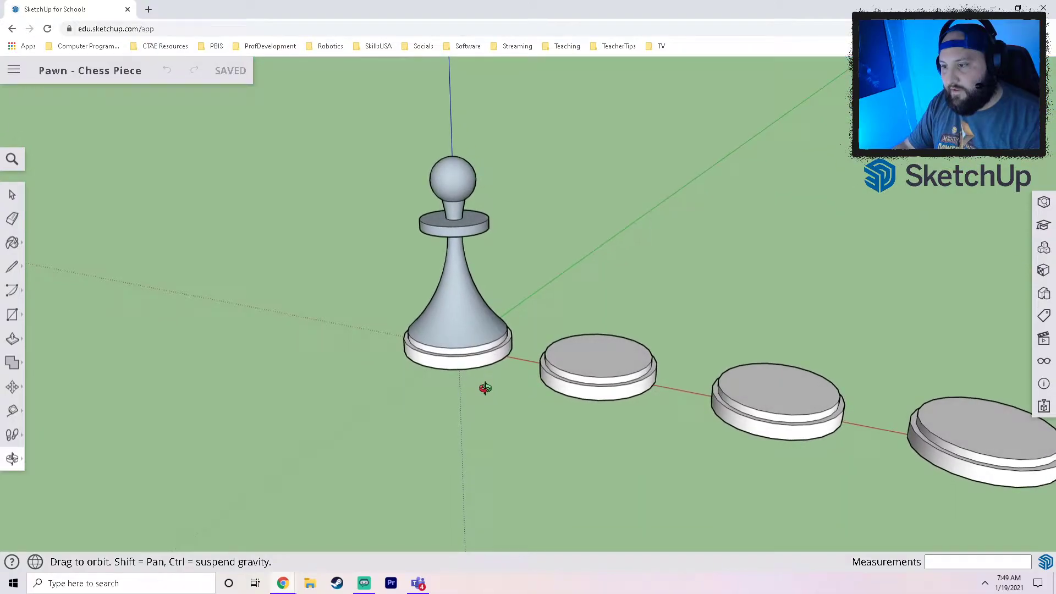
Examine the finished pawn and the row of five separate bases beside it, checking the individual bases by selecting them
scroll(573, 268, down, 2)
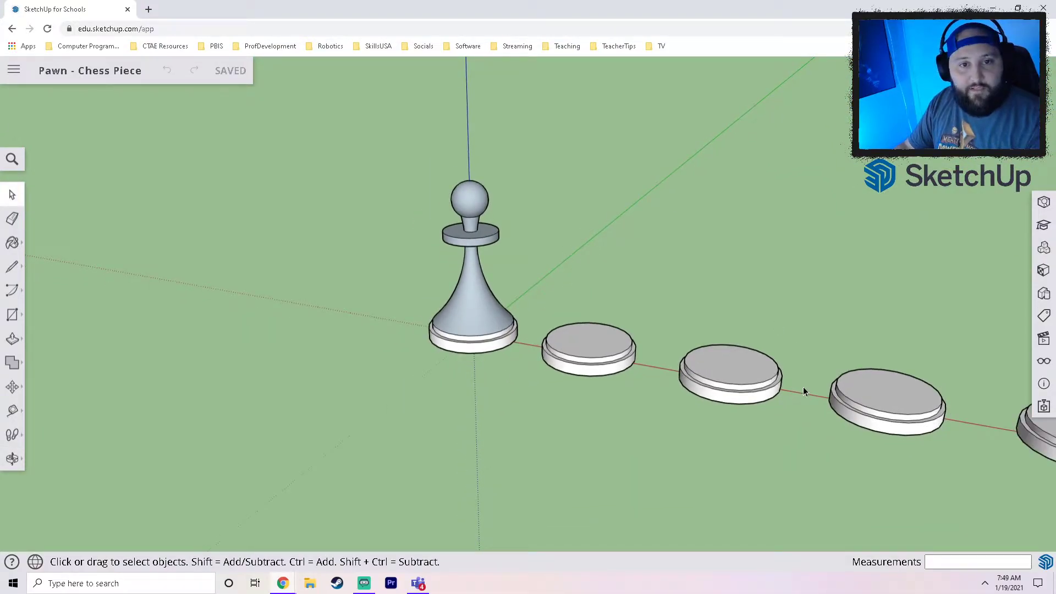
key(o)
drag(764, 282, 490, 276)
key(space)
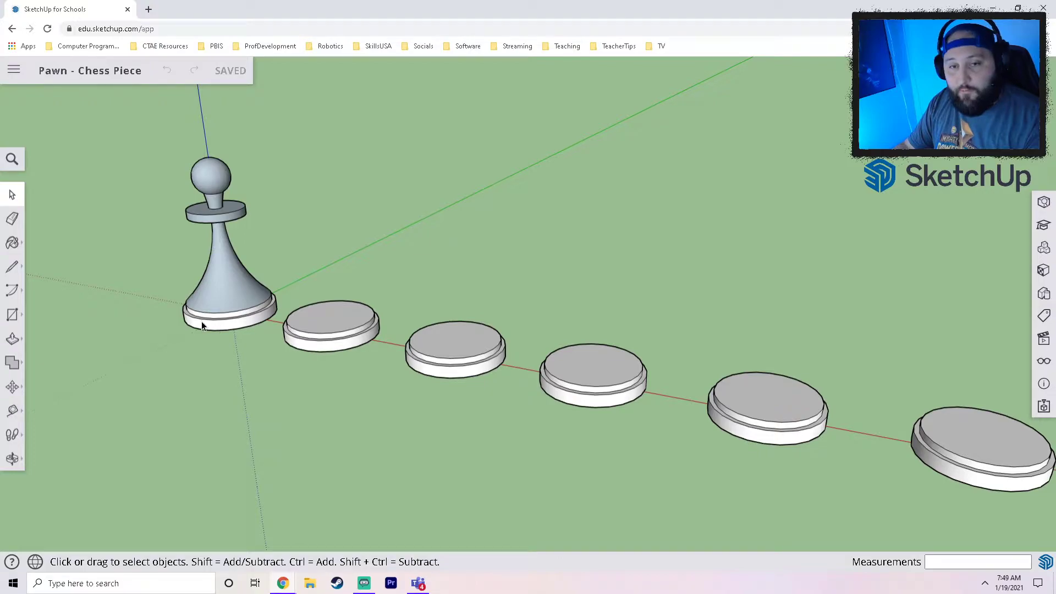
click(337, 342)
click(443, 346)
click(628, 371)
click(785, 412)
click(985, 439)
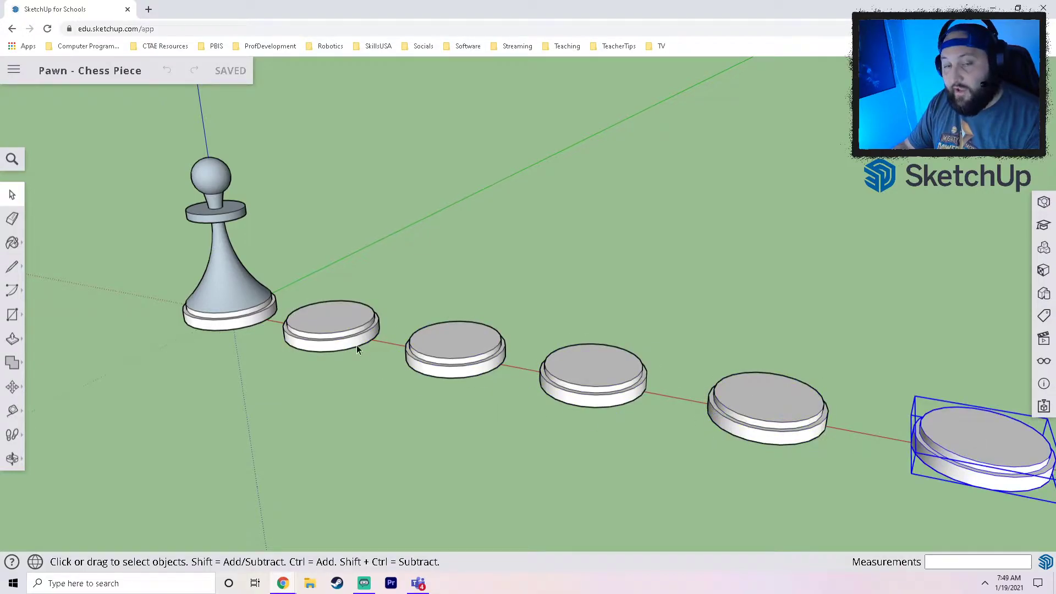
click(326, 335)
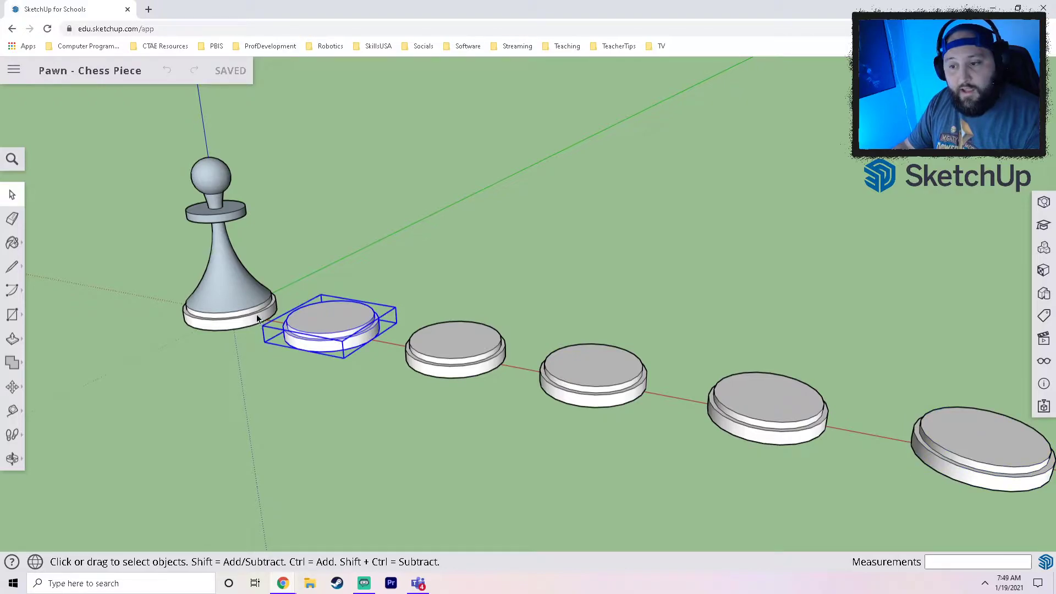
scroll(469, 379, down, 2)
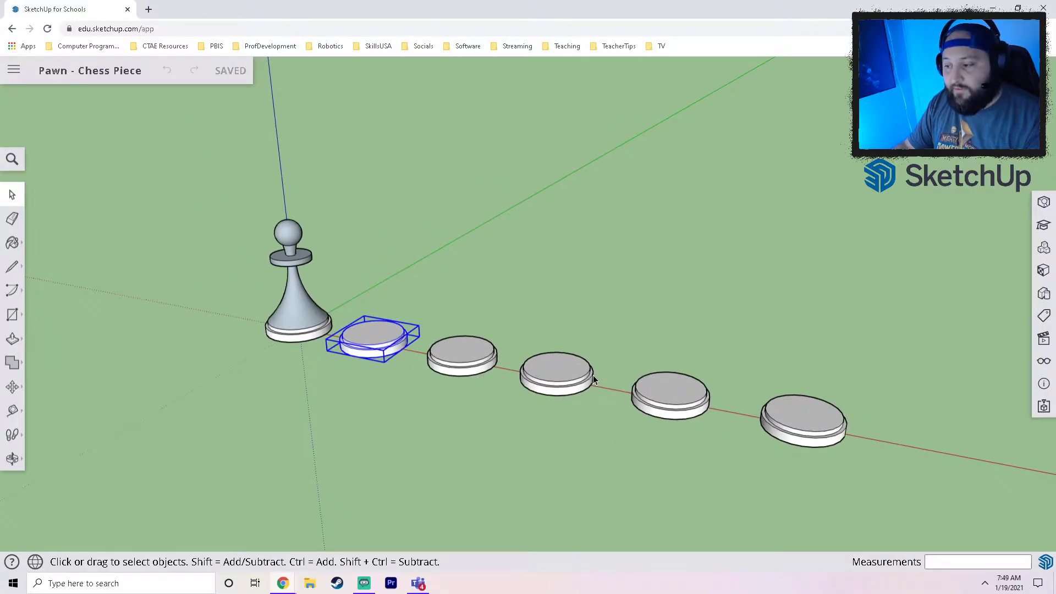
click(345, 374)
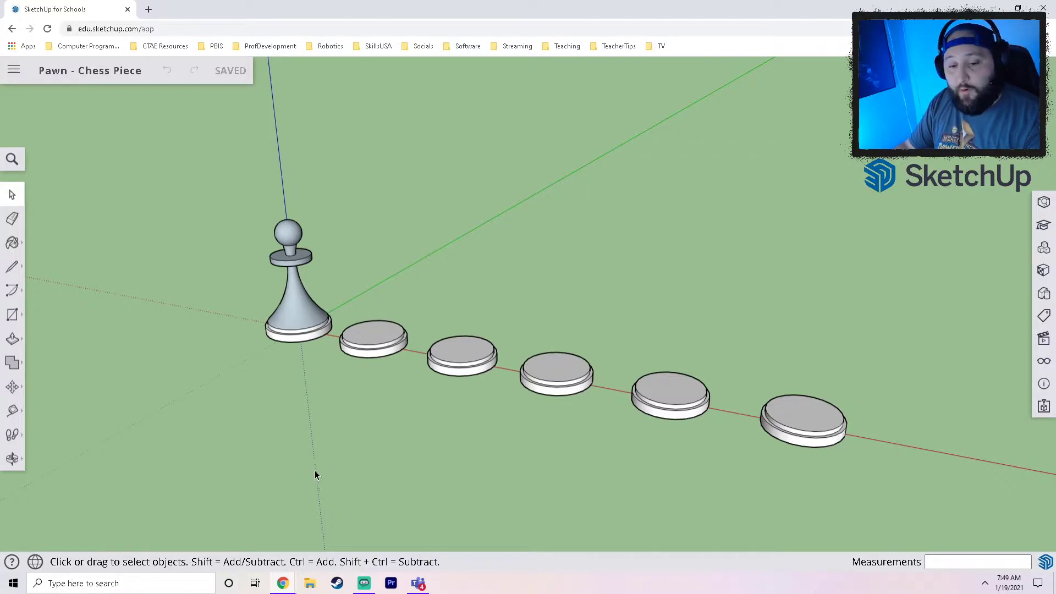
Open the base nearest the pawn for editing
scroll(361, 438, up, 4)
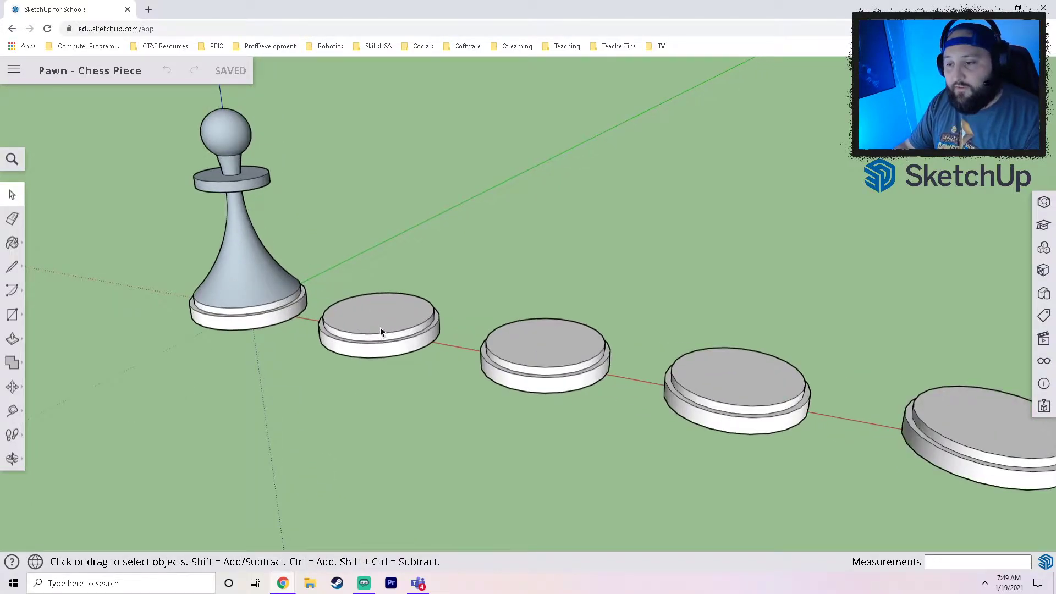
middle_drag(531, 290, 663, 271)
middle_drag(405, 288, 495, 386)
scroll(554, 255, down, 3)
click(478, 421)
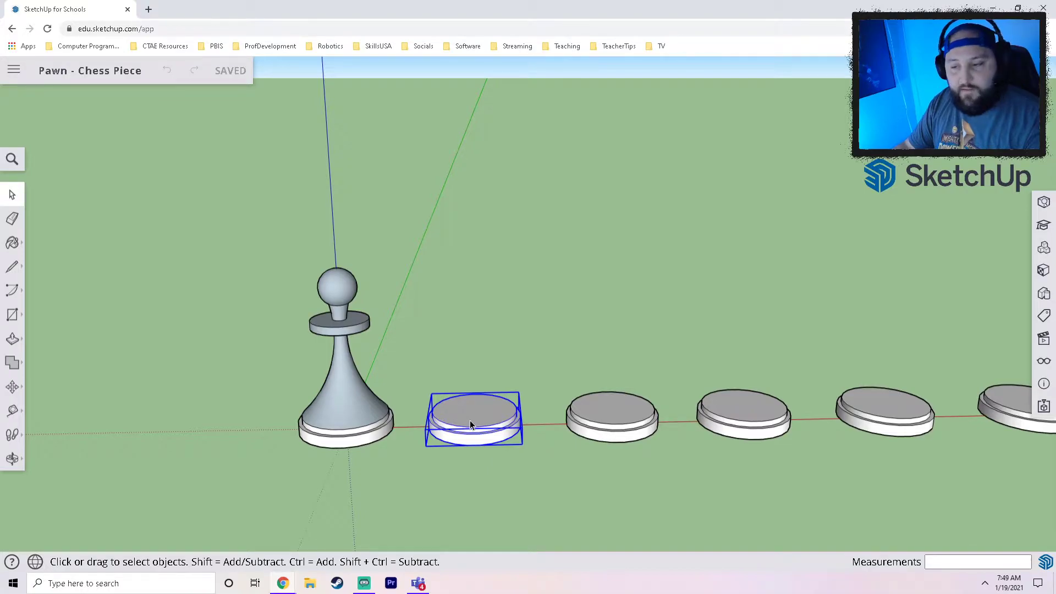
double_click(470, 420)
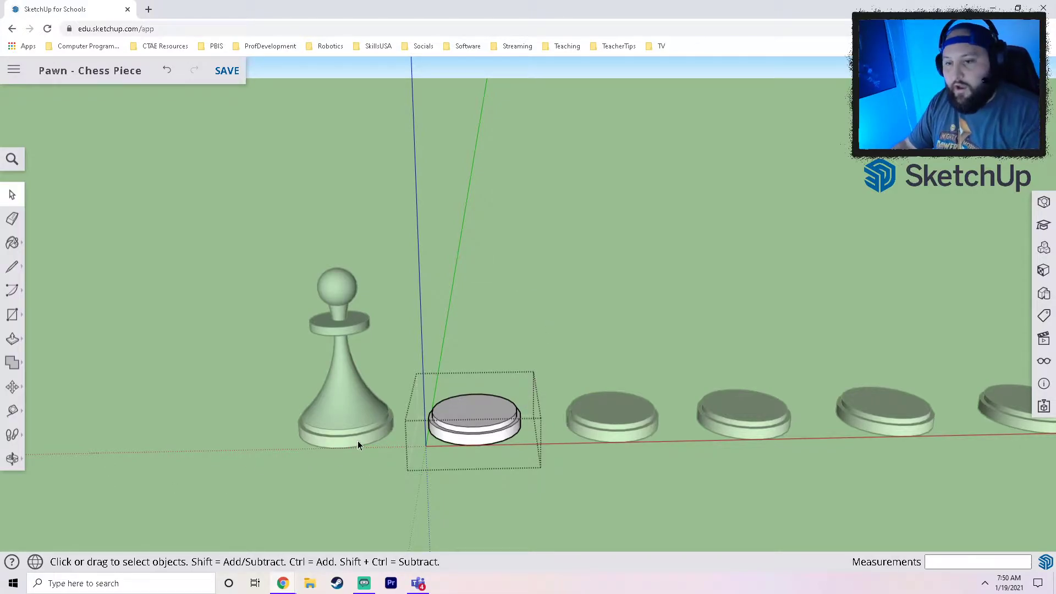
Draw a vertical line about 2' 7" tall along the blue axis from the centre of the open base's upper face
click(10, 270)
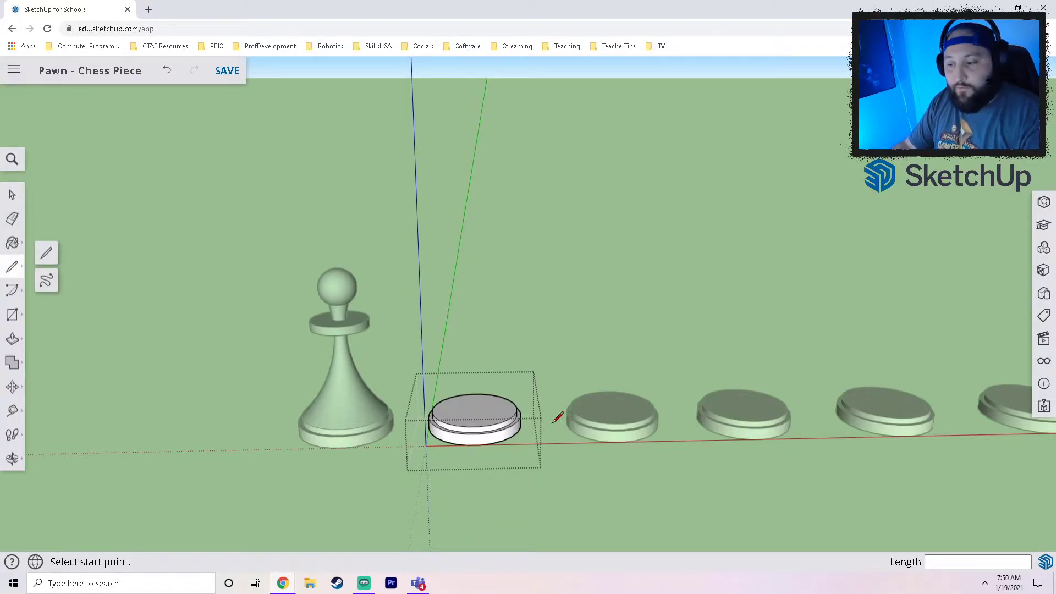
mouse_move(474, 412)
middle_down()
mouse_move(495, 402)
mouse_move(486, 424)
middle_up()
scroll(482, 426, up, 3)
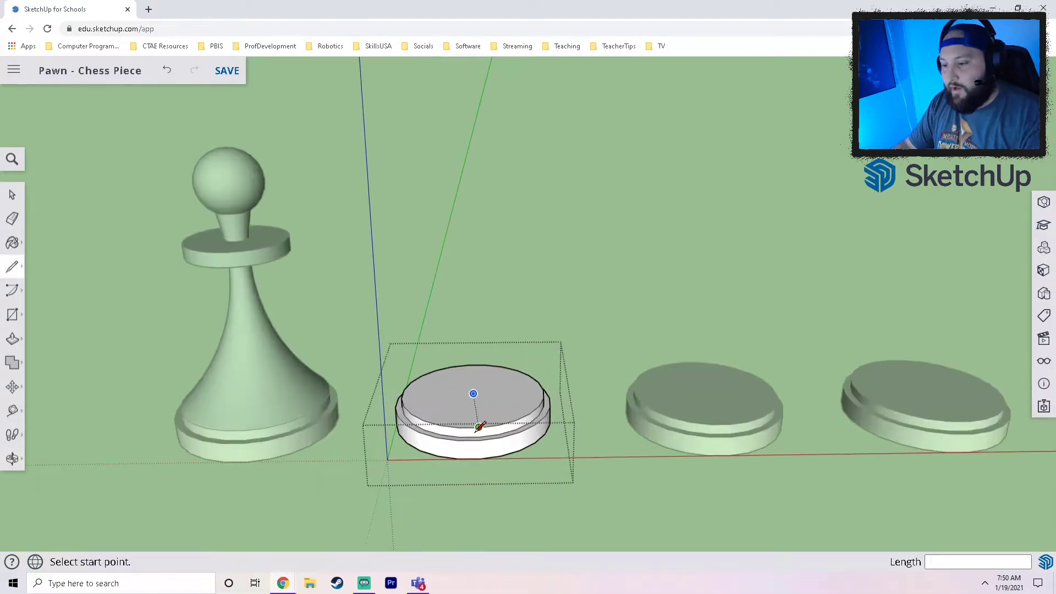
click(472, 393)
scroll(469, 236, down, 4)
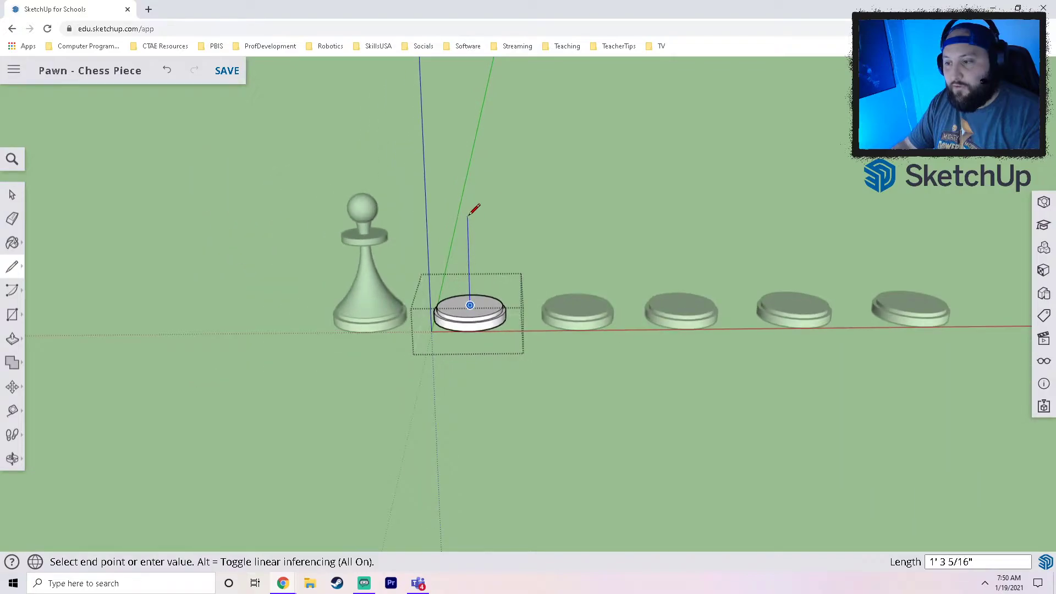
mouse_move(473, 170)
middle_down()
mouse_move(460, 134)
mouse_move(441, 286)
mouse_move(450, 248)
middle_up()
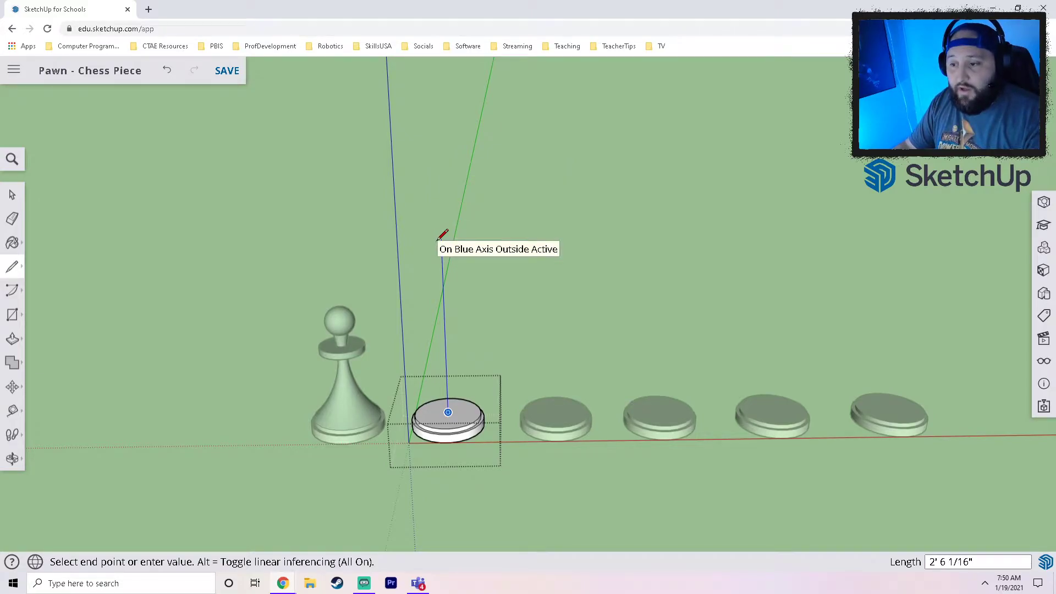
click(442, 224)
middle_drag(474, 380, 480, 273)
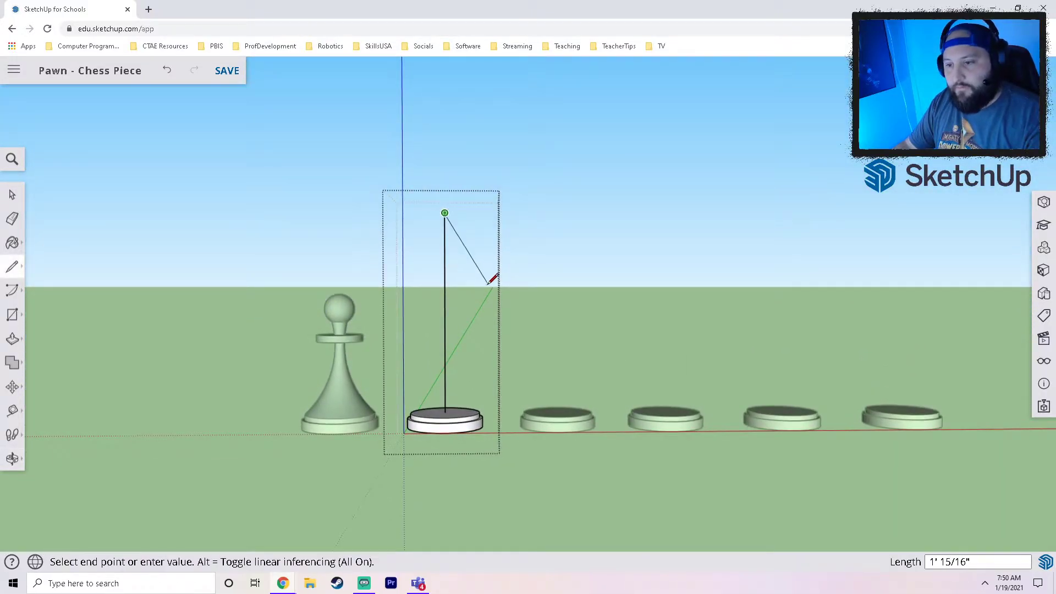
key(Escape)
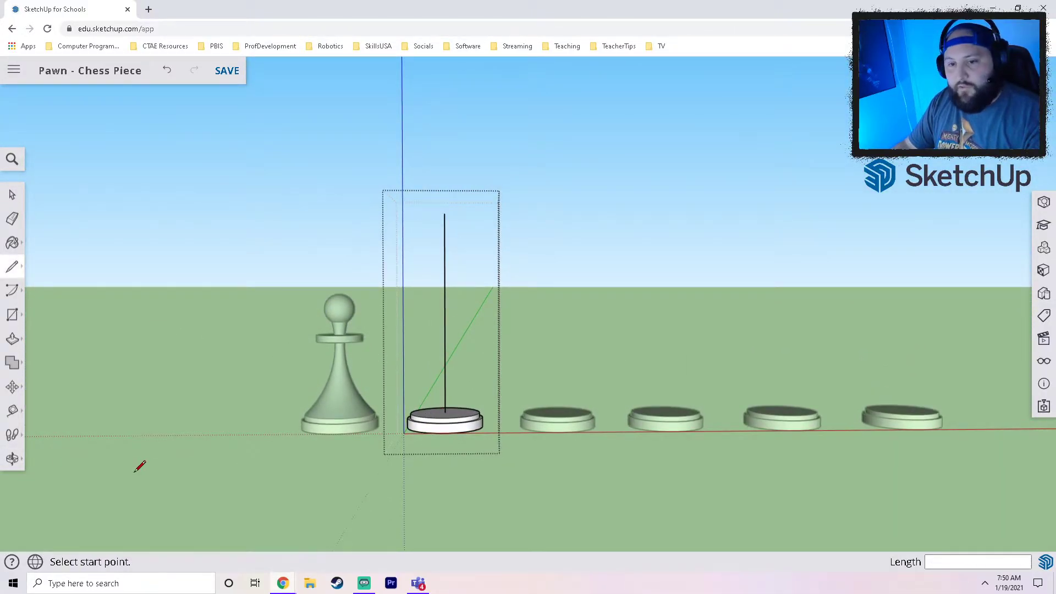
click(444, 213)
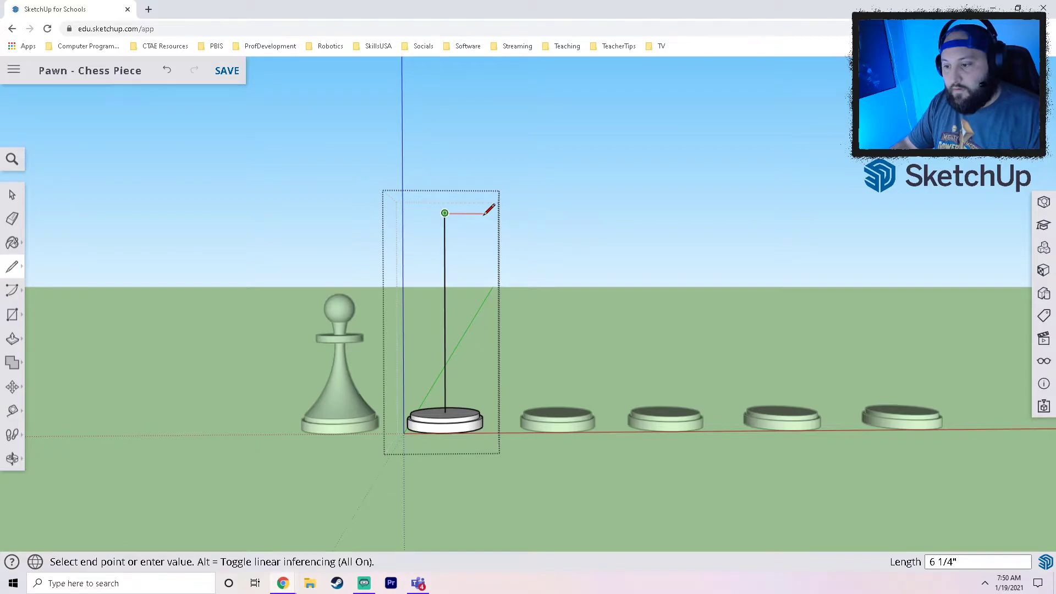
middle_drag(490, 210, 493, 231)
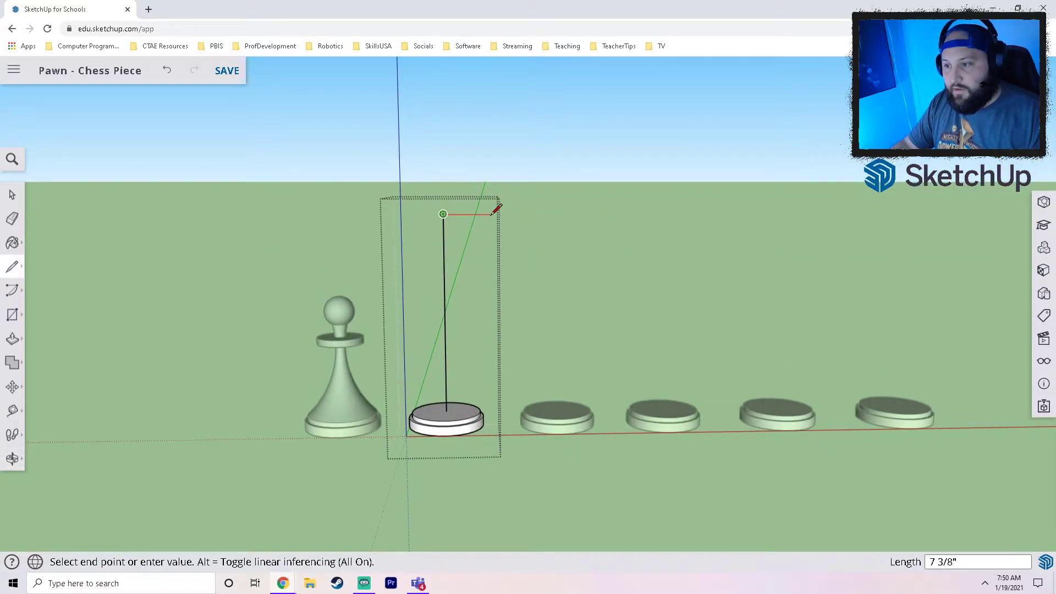
key(Escape)
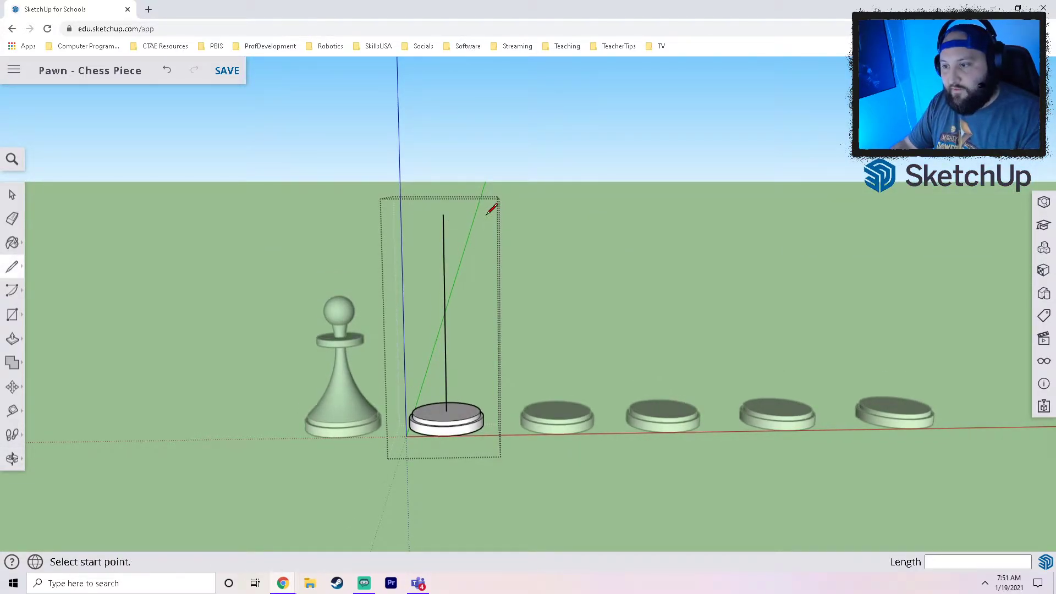
Try to draw a closed rectangular profile from the base's centre to its rim, up level with the centre line, and back to it
scroll(480, 405, up, 4)
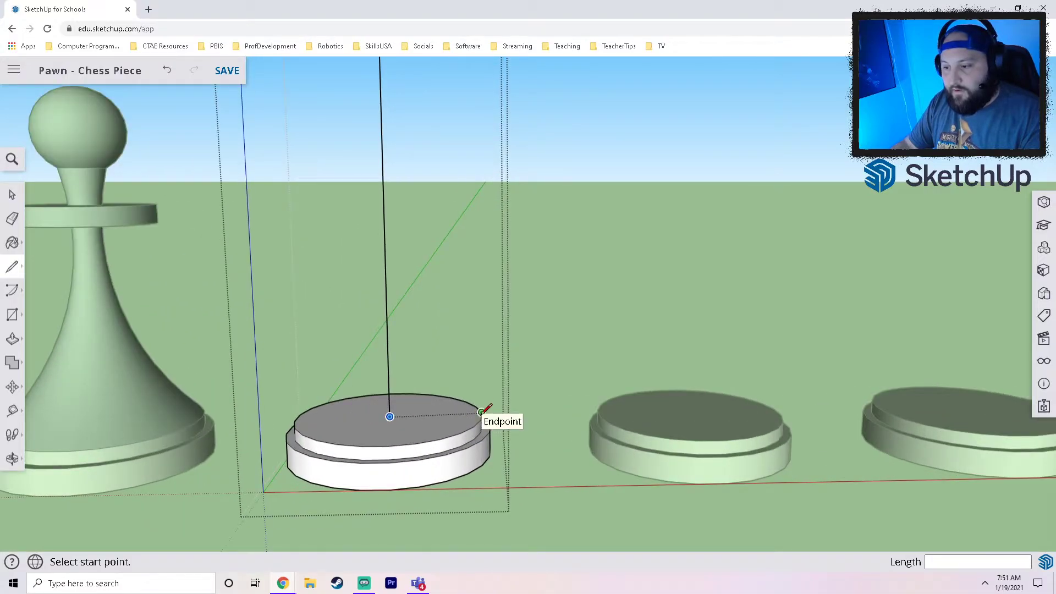
click(389, 416)
click(481, 416)
scroll(490, 146, down, 4)
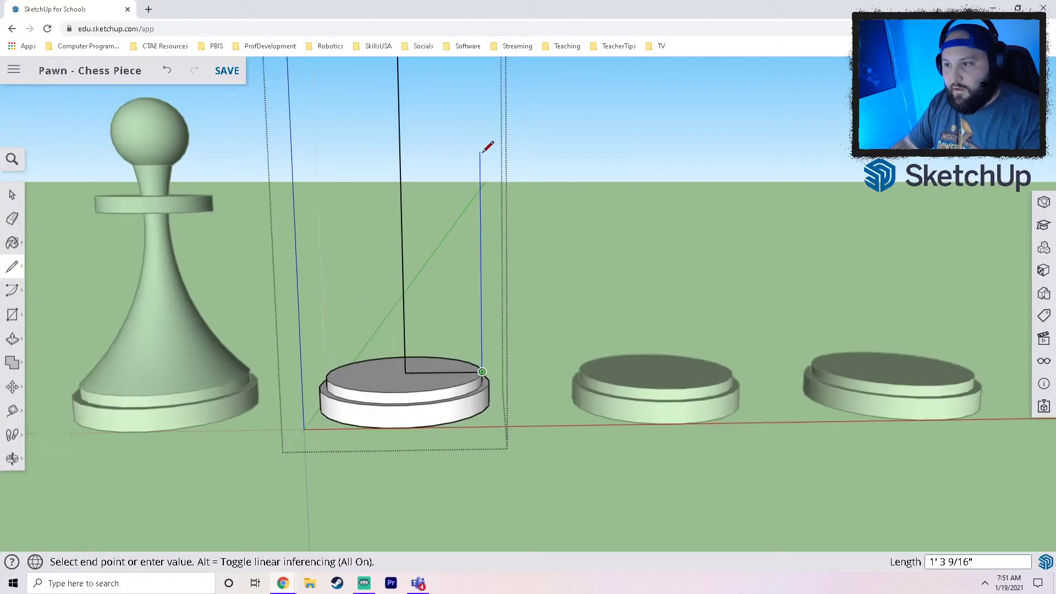
shift+middle_drag(482, 117, 485, 256)
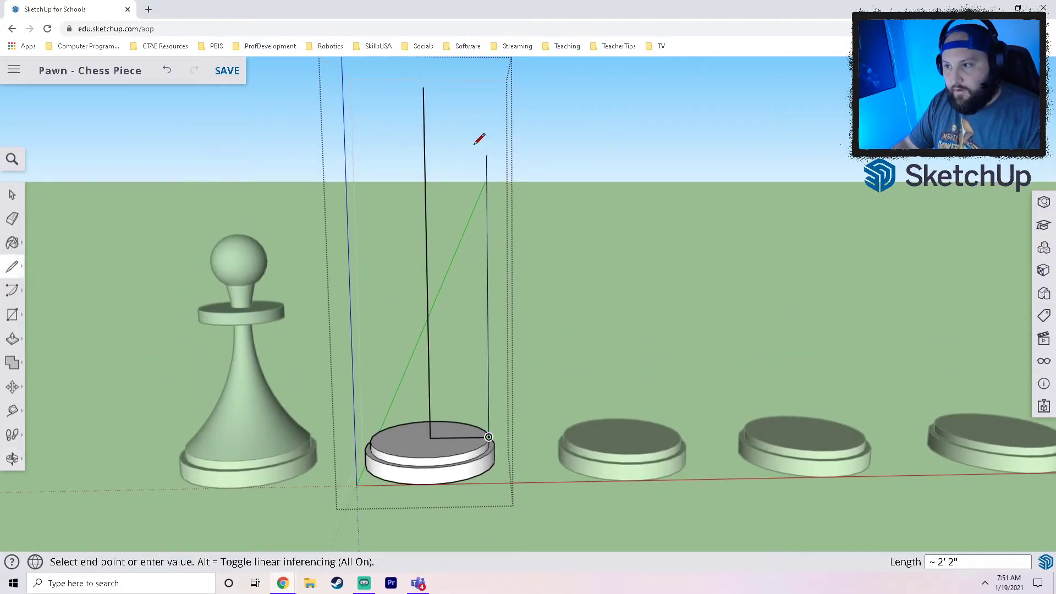
click(486, 84)
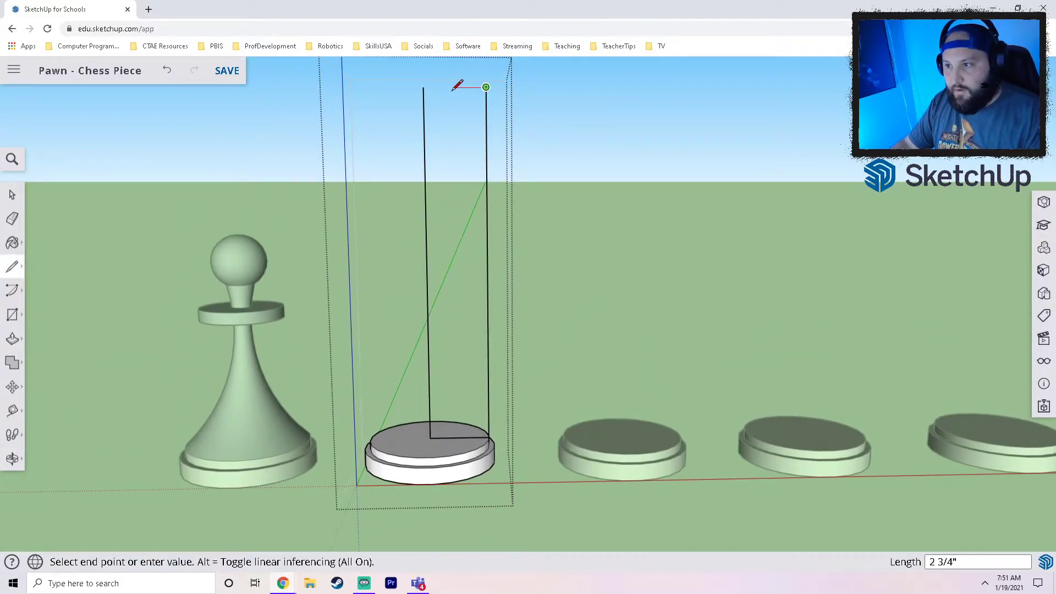
click(424, 87)
mouse_move(490, 436)
middle_down()
mouse_move(584, 325)
mouse_move(707, 427)
mouse_move(421, 457)
mouse_move(509, 441)
middle_up()
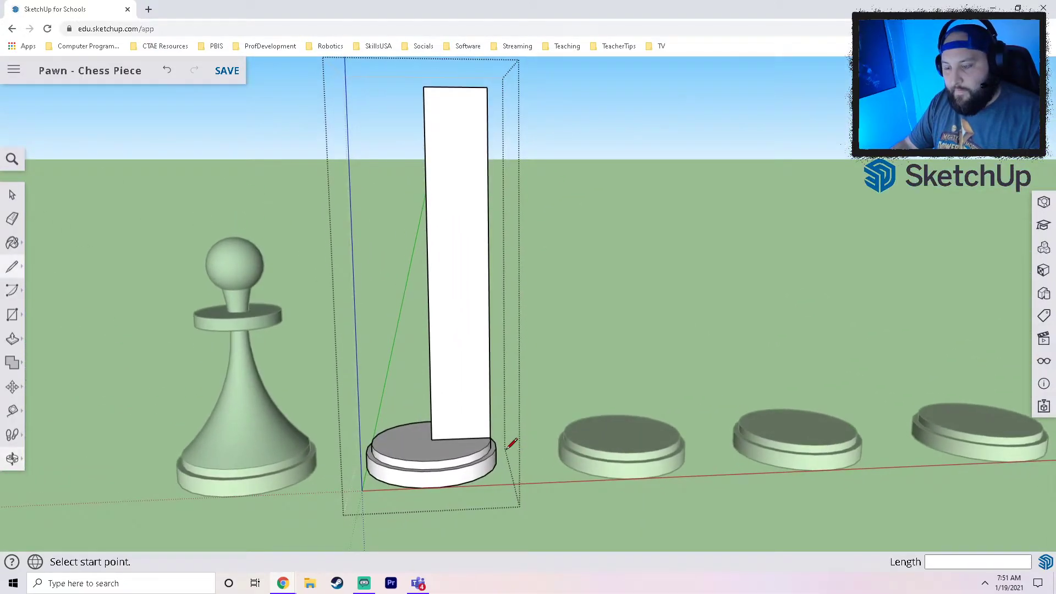
key(ctrl+z)
key(ctrl+z)
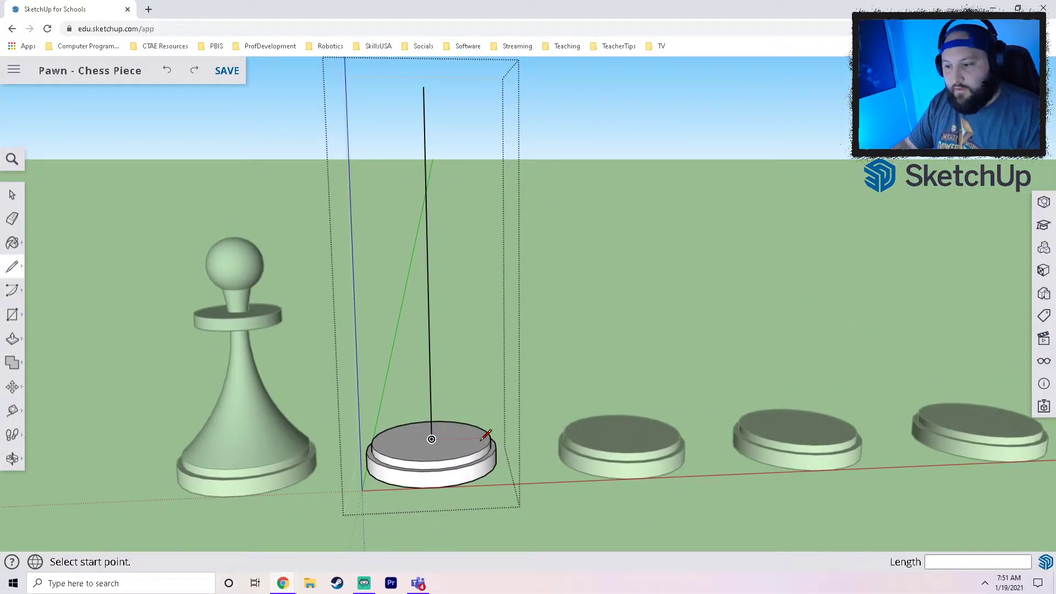
Try to redraw the profile with a radius line of about 5 7/16" along the red axis and a vertical side matching the centre line's height
click(432, 438)
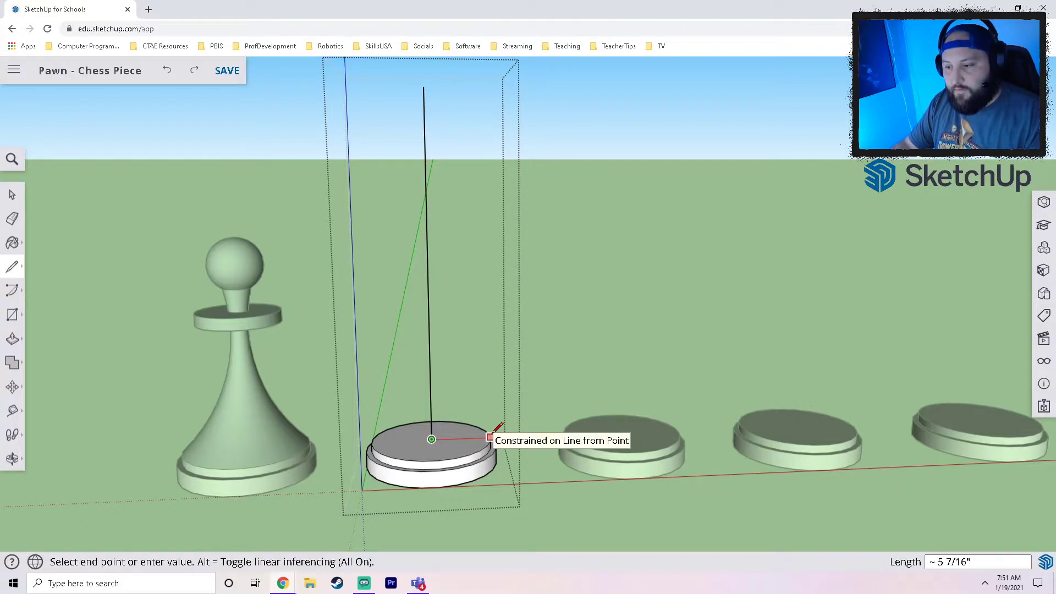
click(491, 437)
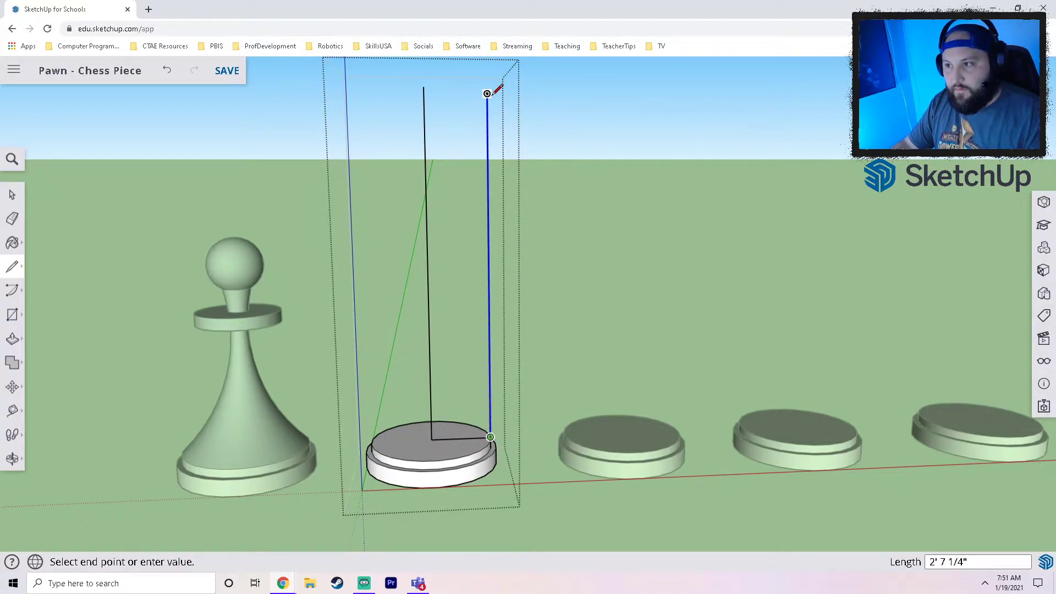
click(424, 87)
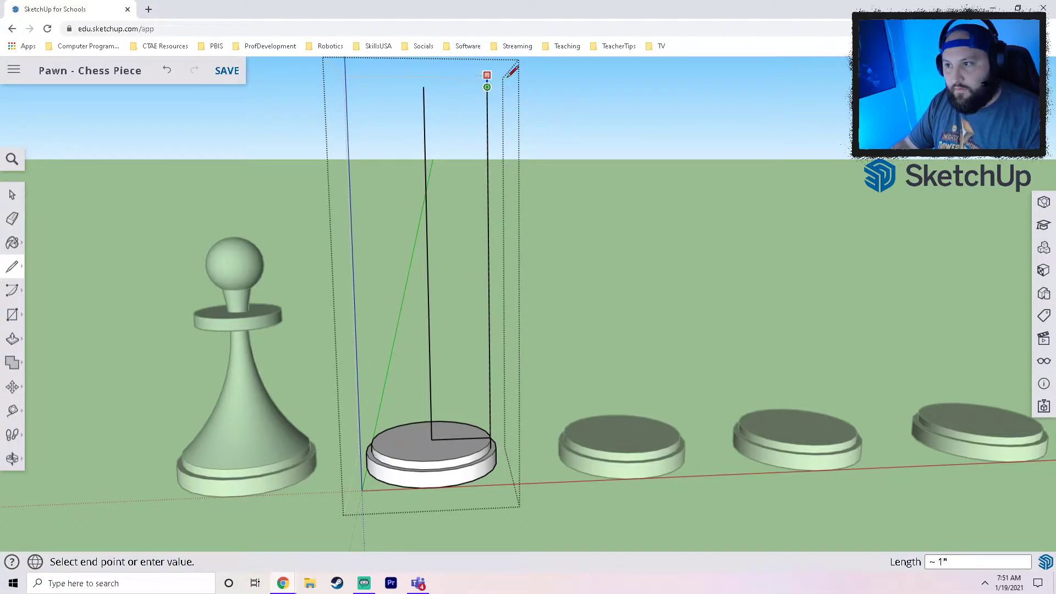
click(424, 87)
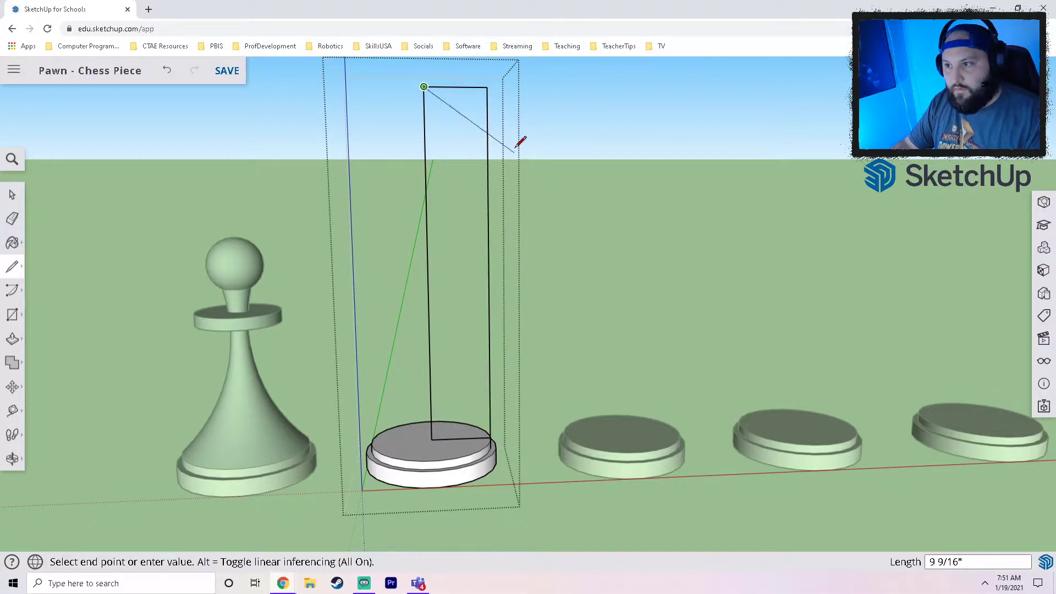
key(ctrl+z)
key(ctrl+z)
key(ctrl+z)
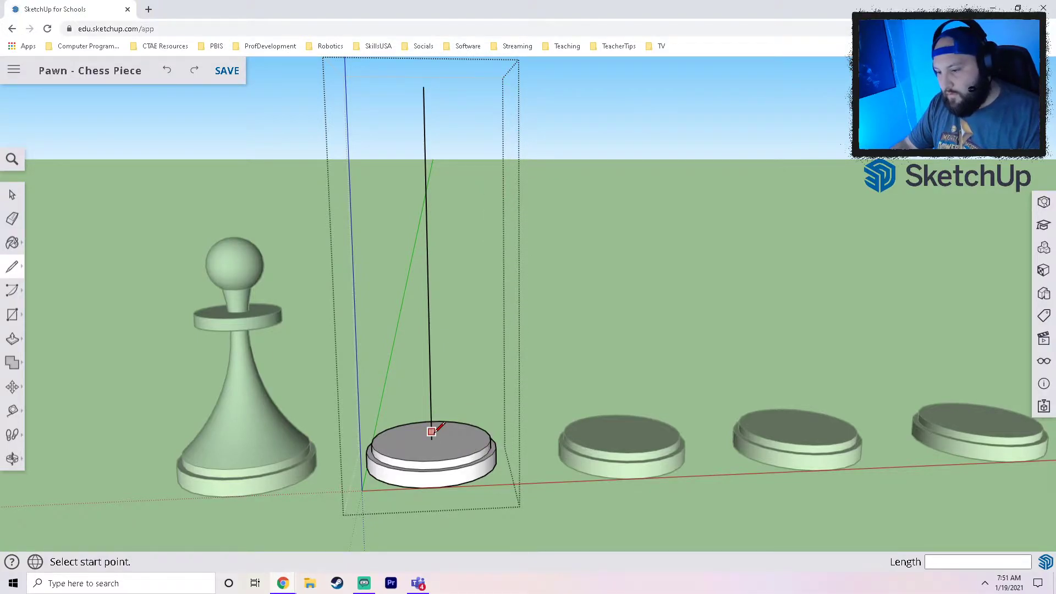
Draw a horizontal line along the red axis from the upper end of the centre line to beyond the base's inner rim
click(425, 87)
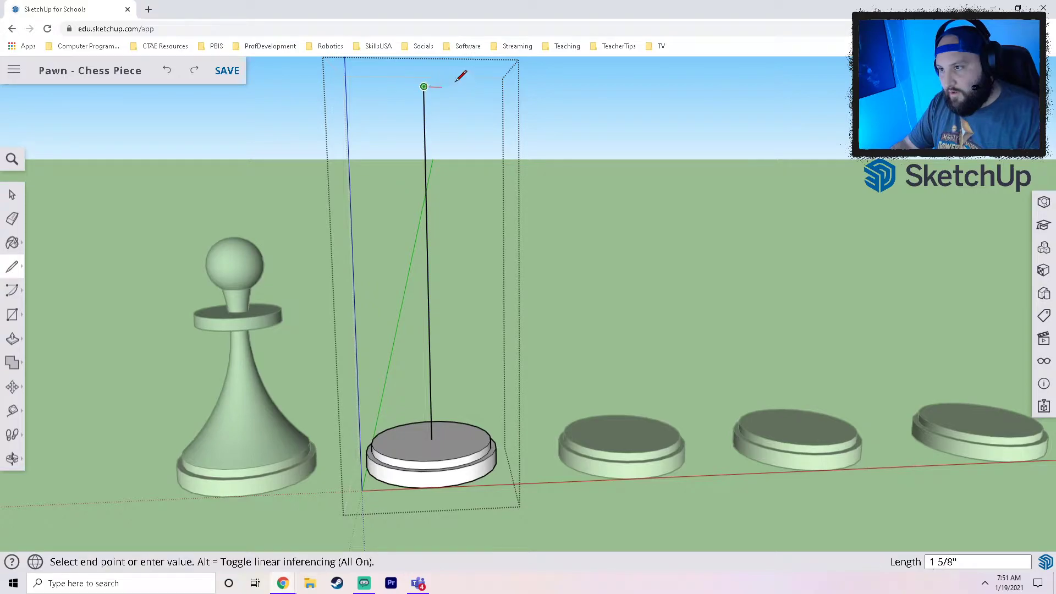
click(502, 87)
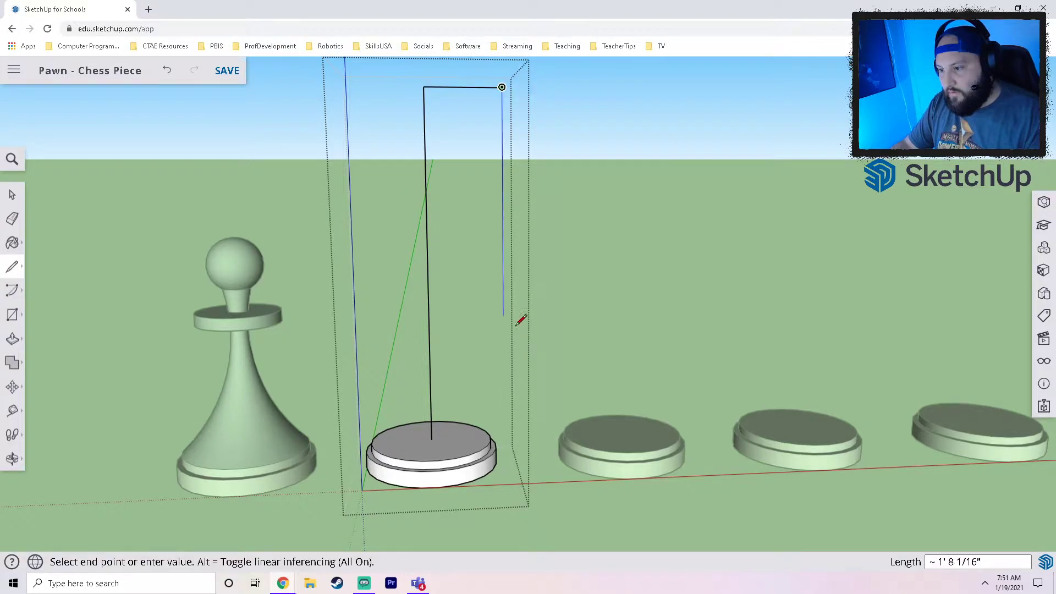
key(Escape)
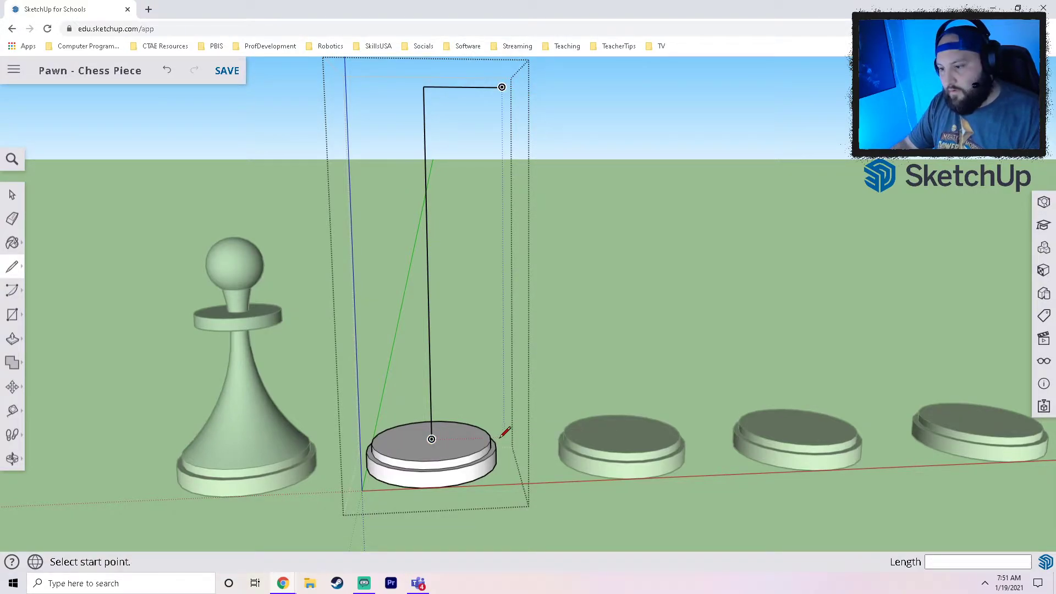
Draw a line from the base's centre to its inner rim and continue vertically to the upper horizontal line, closing the tall profile face
click(431, 439)
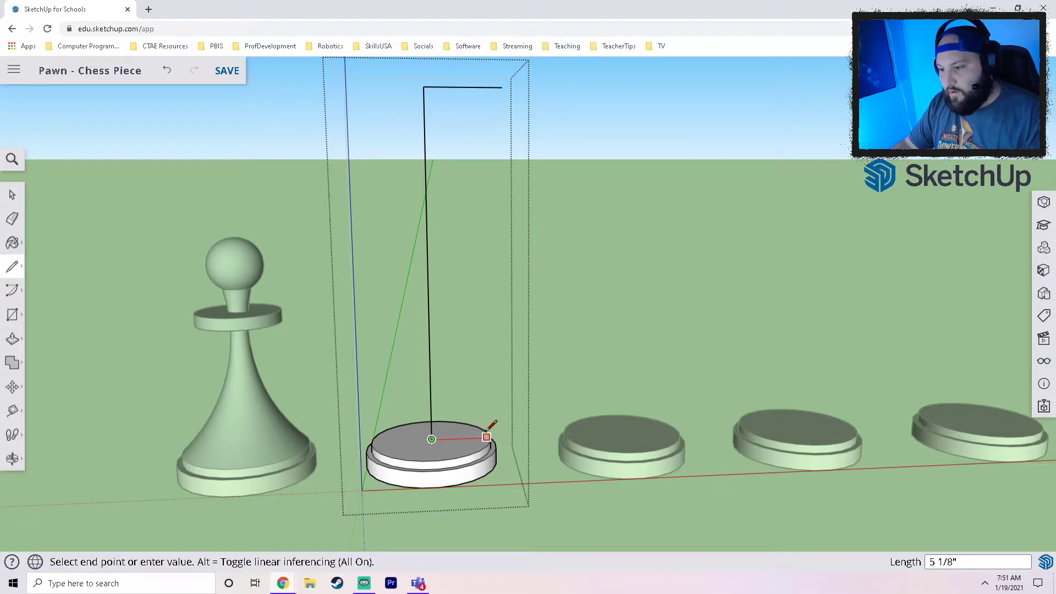
click(490, 437)
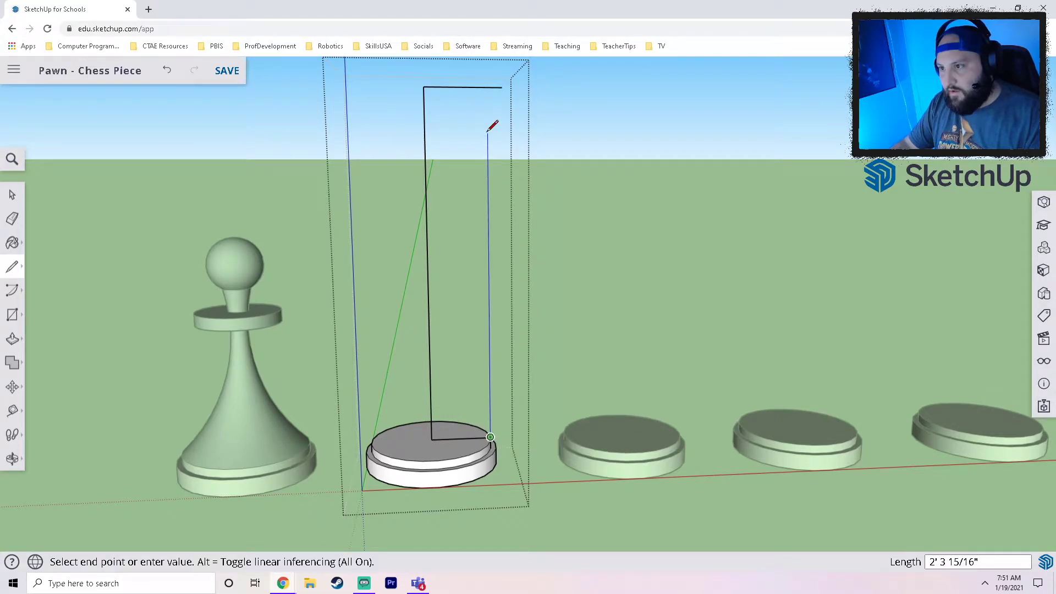
click(488, 87)
scroll(487, 87, up, 5)
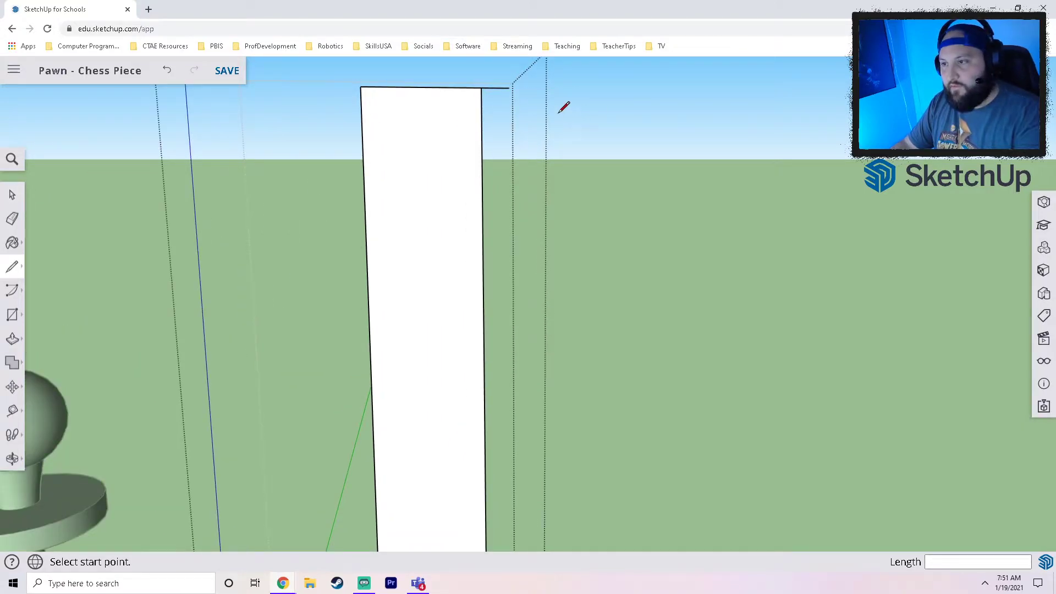
Draw a horizontal line about 5 7/16" long across the upper part of the tall profile face, from edge to edge
click(12, 194)
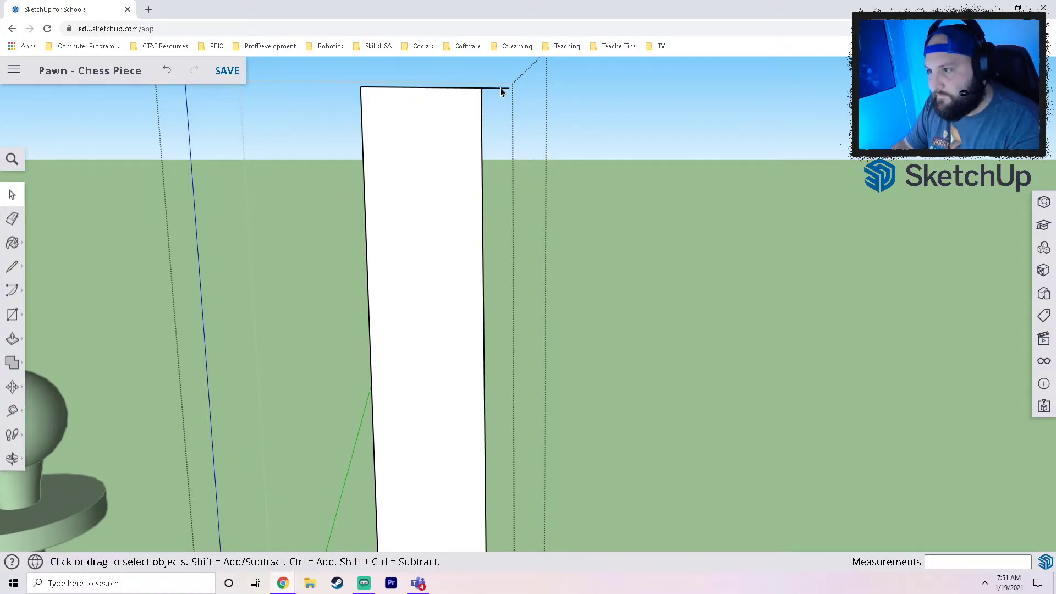
scroll(433, 187, down, 8)
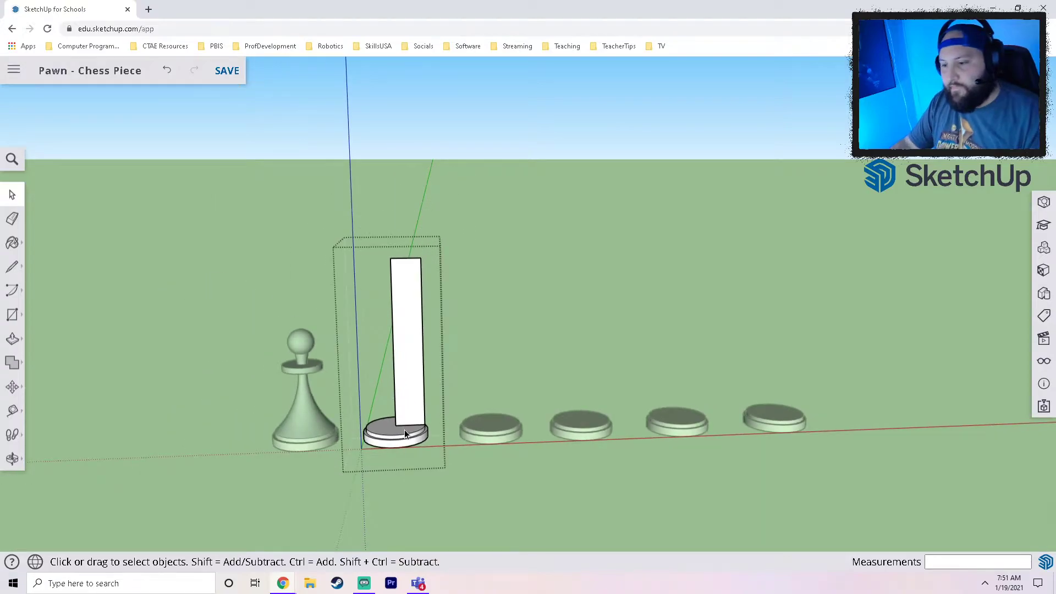
scroll(394, 424, up, 5)
scroll(429, 440, up, 2)
middle_drag(437, 434, 419, 391)
scroll(448, 252, down, 3)
middle_drag(448, 252, 458, 276)
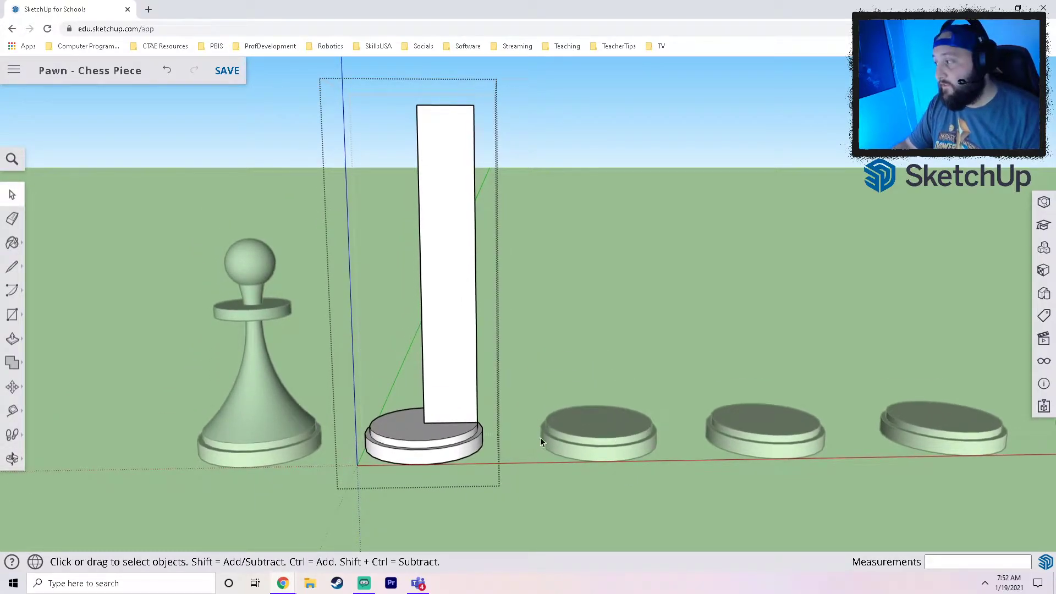
click(13, 271)
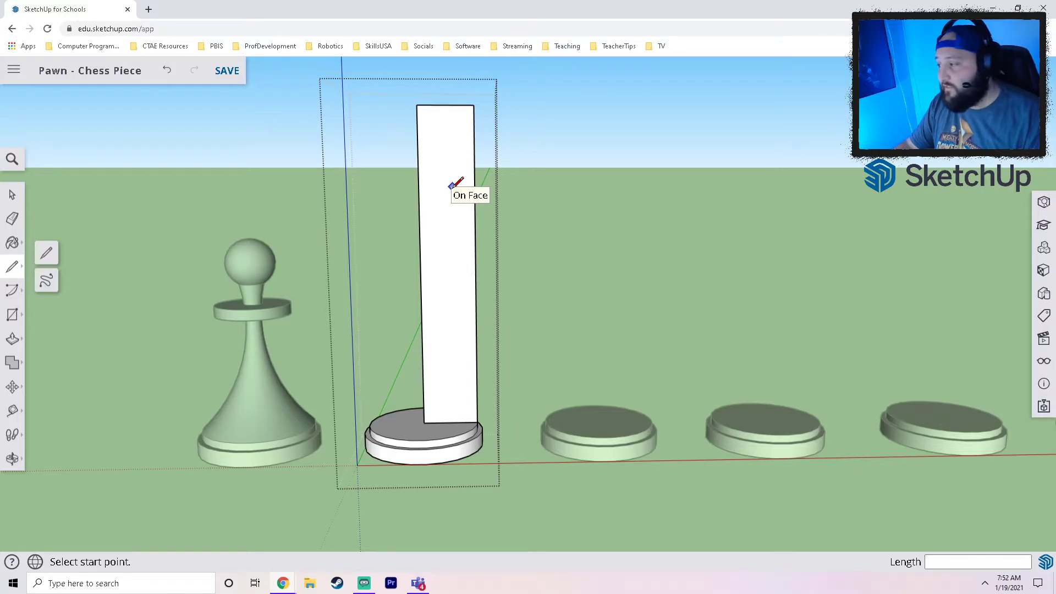
click(418, 185)
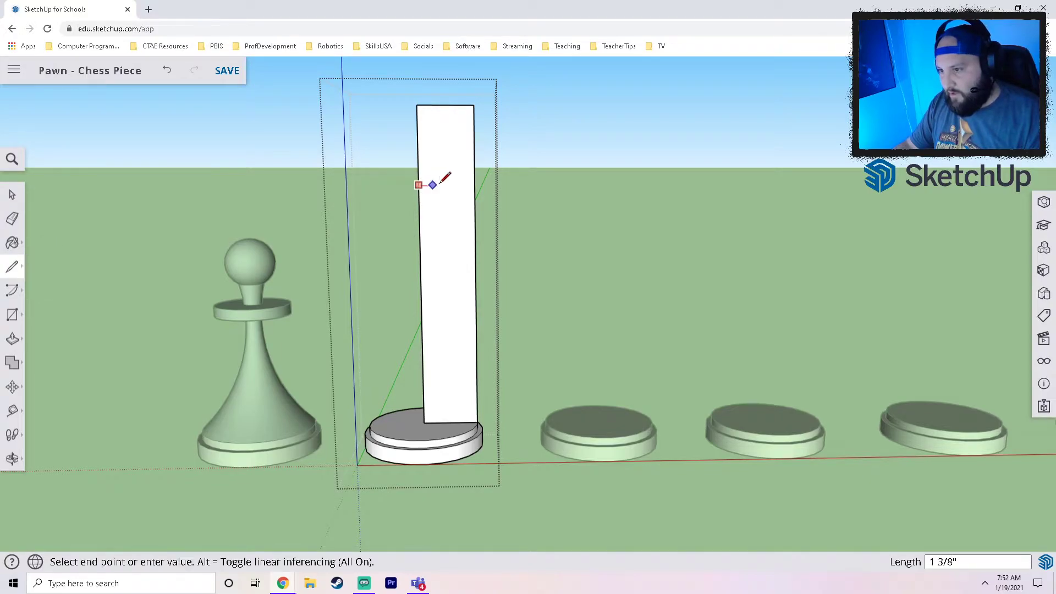
click(474, 186)
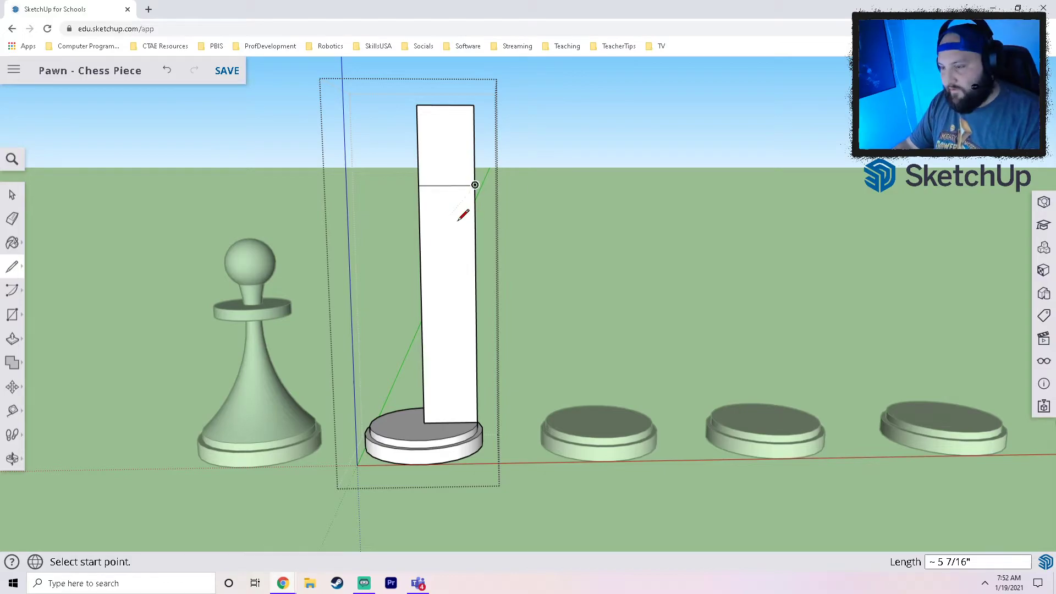
Draw the head outline from the horizontal line: about 2" up, slanting outward, up again, then about 2 9/16" to the face's upper outer corner
scroll(438, 185, up, 3)
click(439, 187)
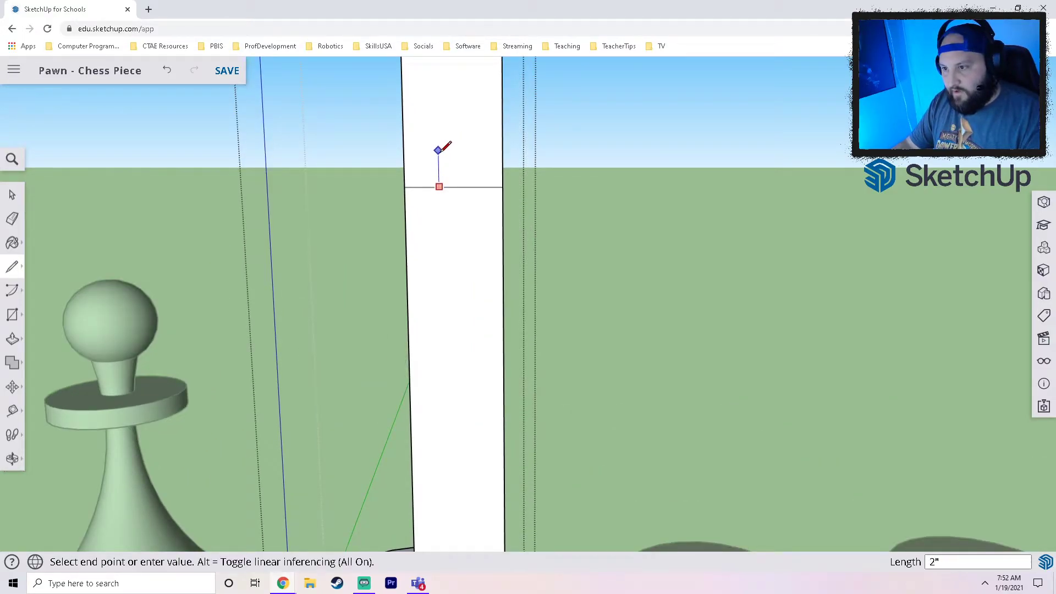
click(438, 147)
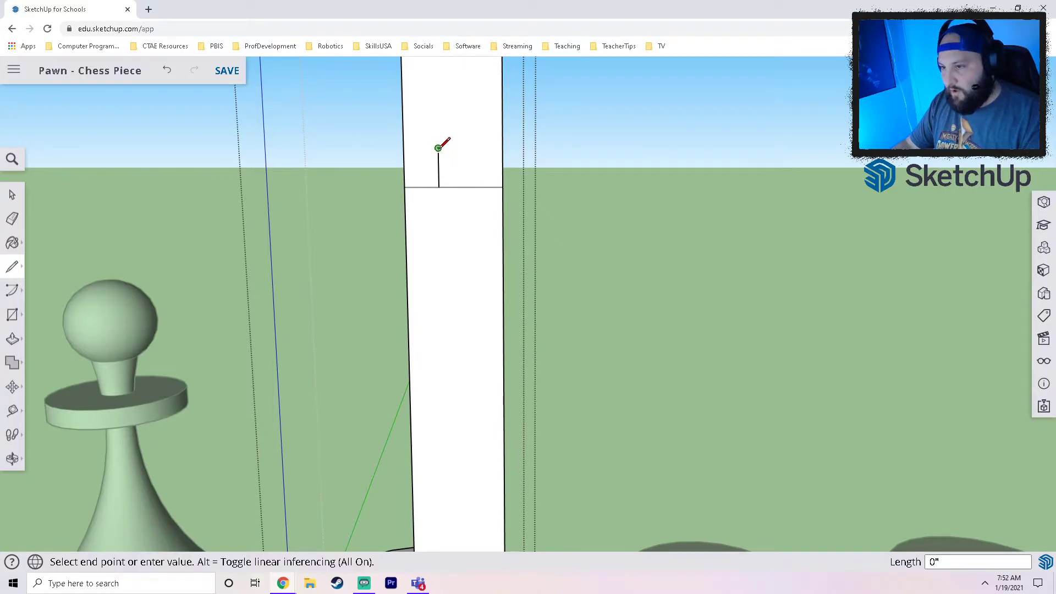
click(479, 112)
middle_drag(479, 113, 473, 212)
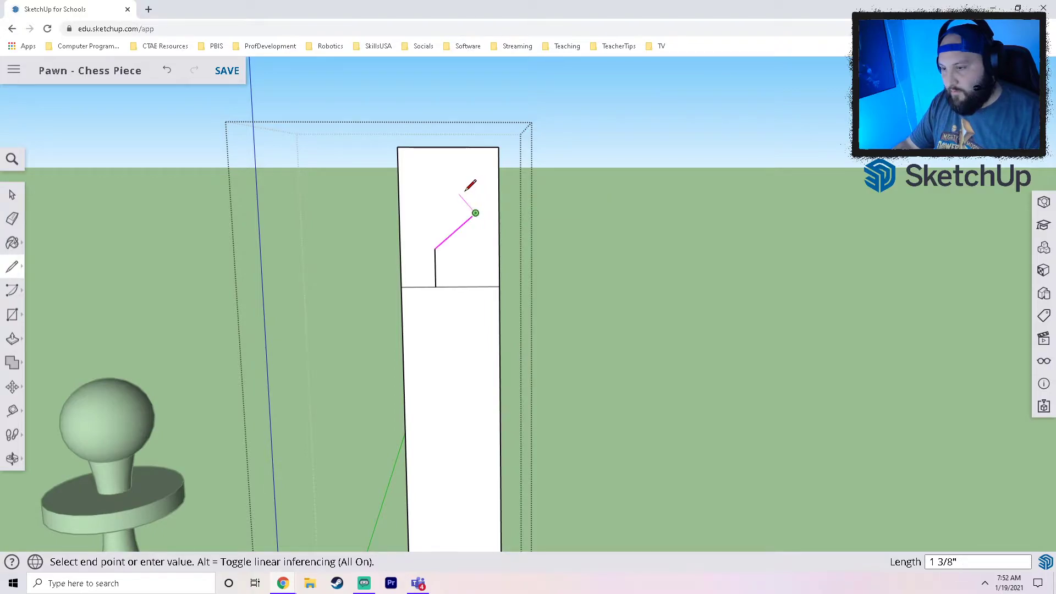
click(476, 187)
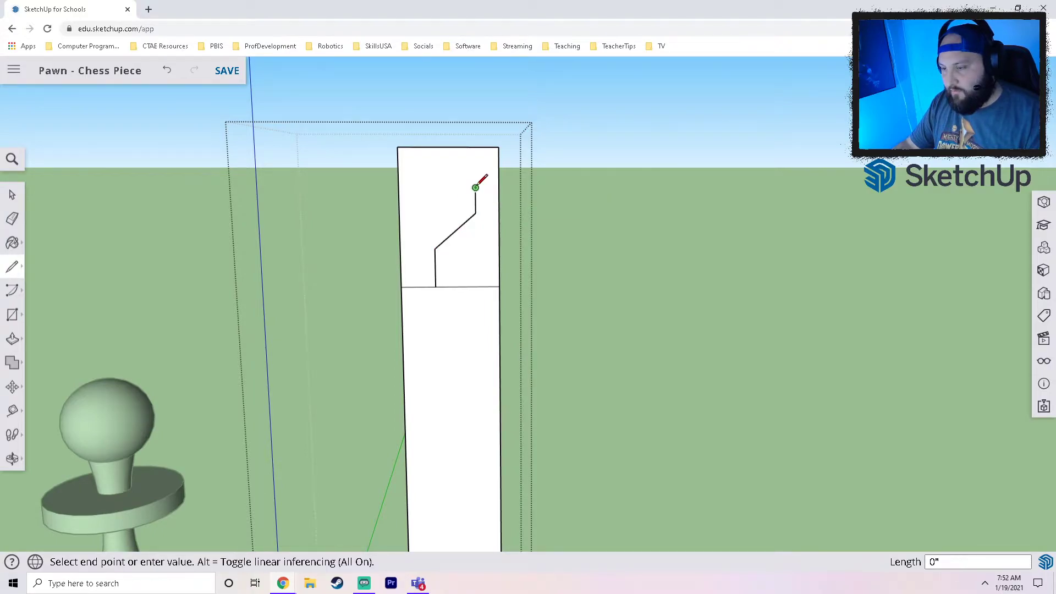
click(499, 148)
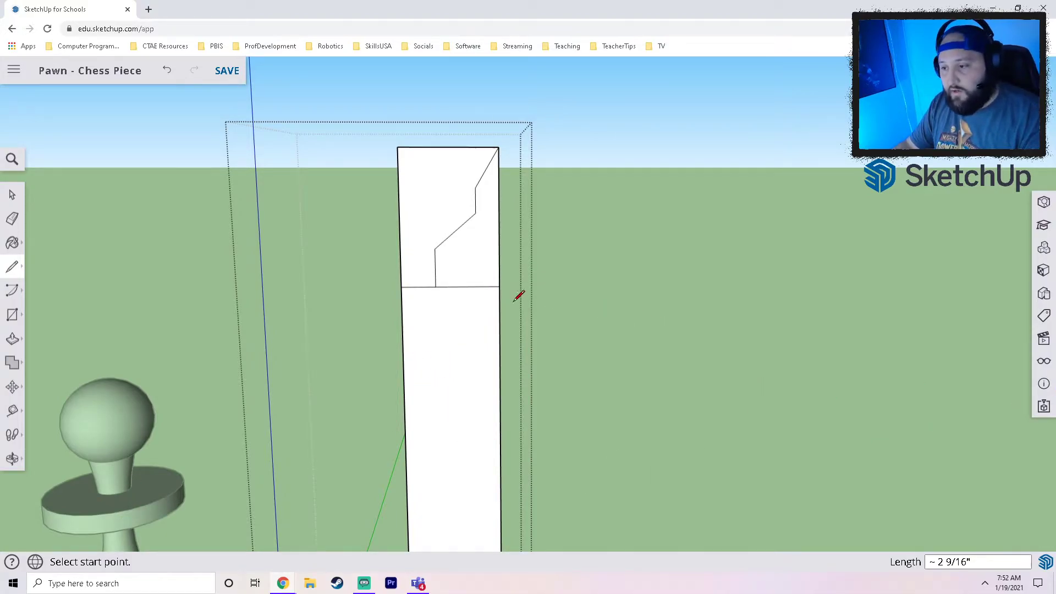
Outline a thin collar under the horizontal line with a short vertical and a 3 11/16" line back to the face's centre edge
click(468, 287)
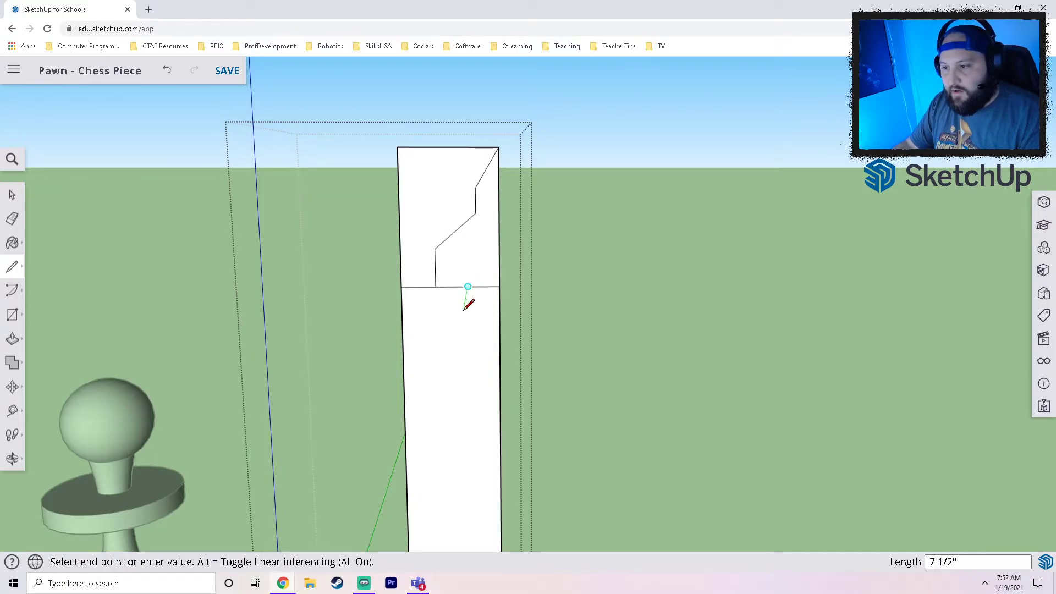
scroll(469, 304, up, 3)
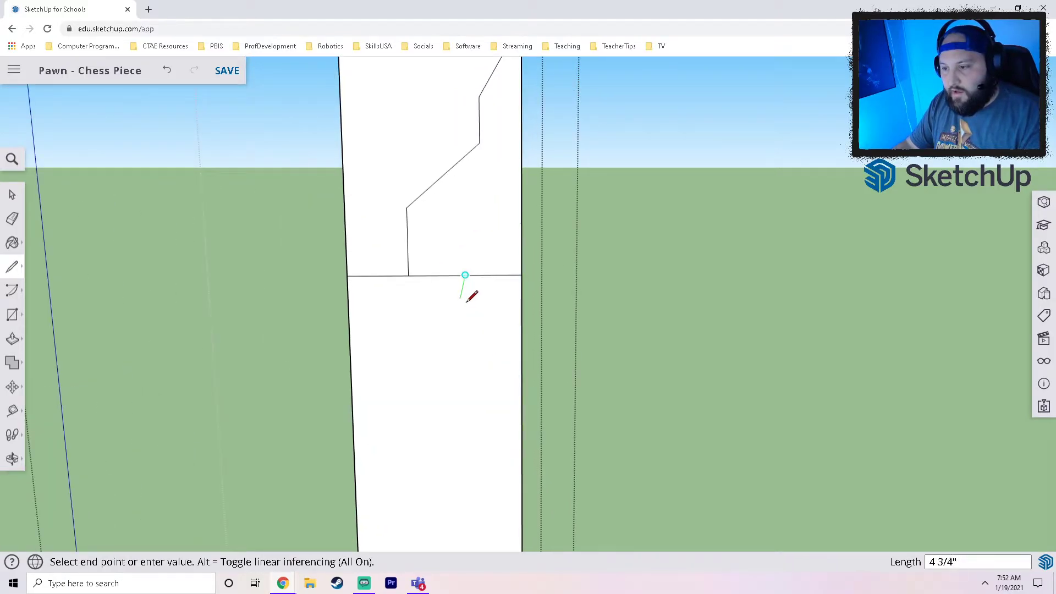
click(465, 300)
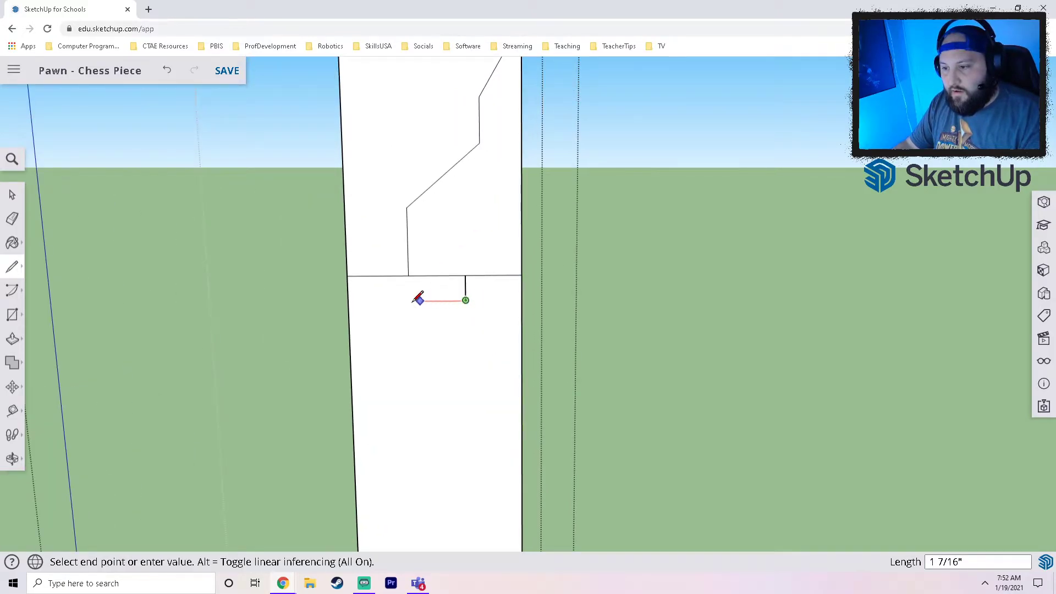
click(348, 301)
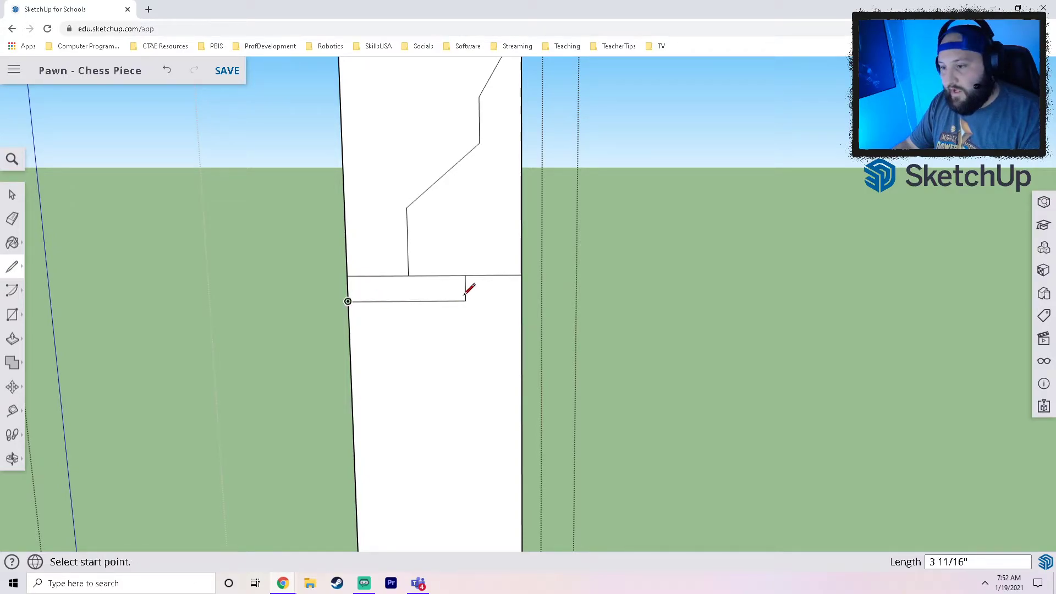
Draw a 2 Point Arc from the collar's underside to the face's lower outer corner, curving inward with a bulge of about 2 11/16"
scroll(399, 338, down, 3)
scroll(436, 351, down, 1)
middle_drag(432, 352, 439, 198)
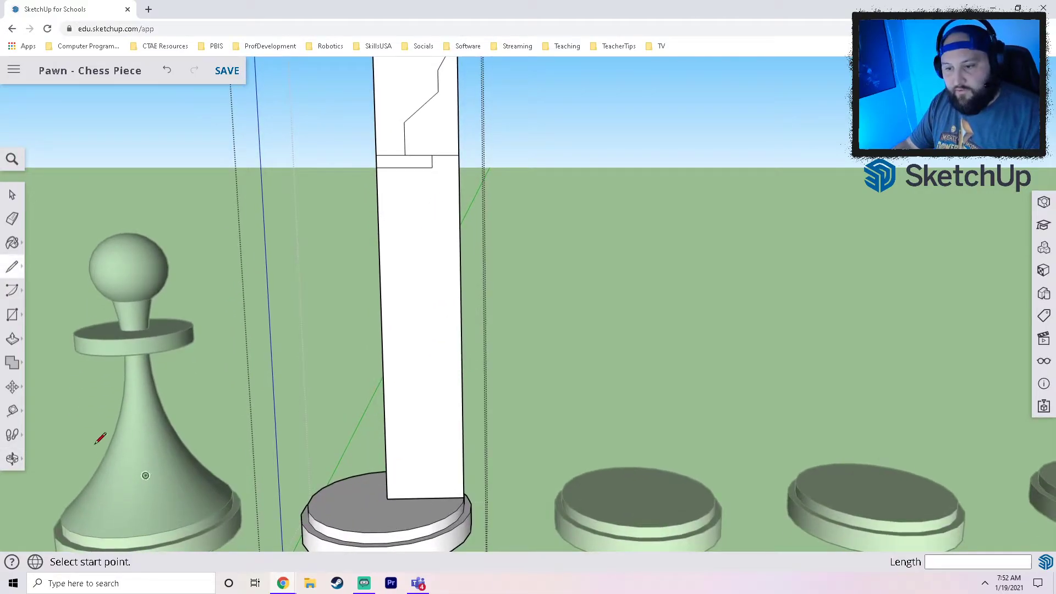
click(12, 291)
click(65, 275)
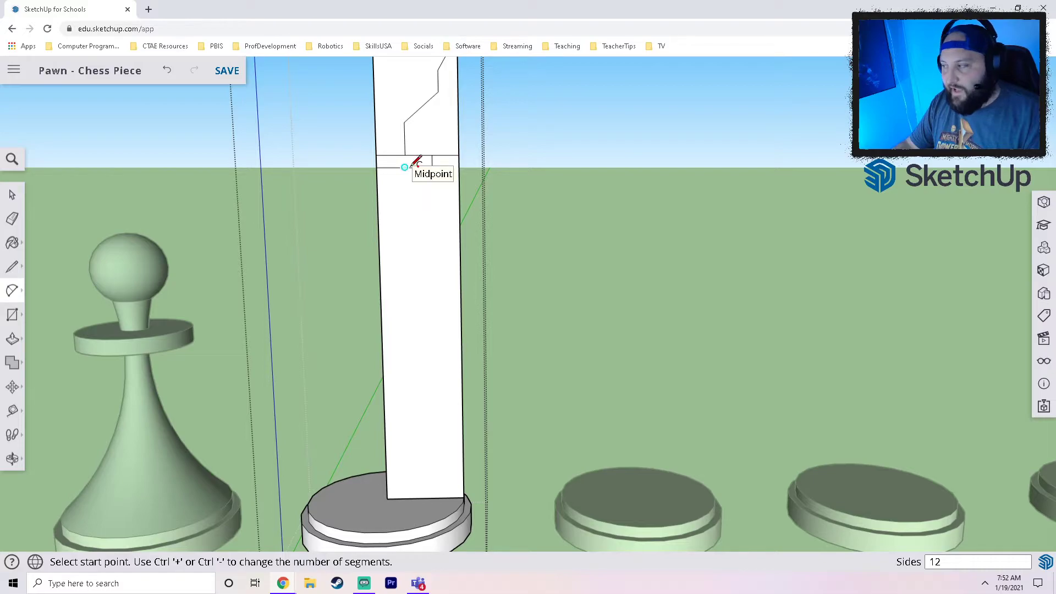
scroll(416, 161, up, 3)
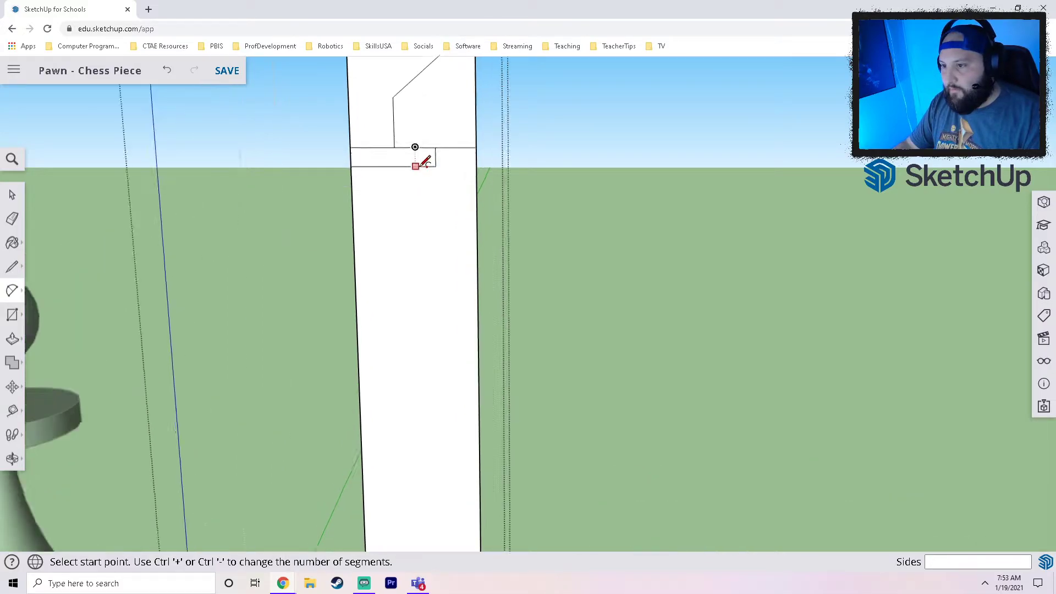
click(407, 166)
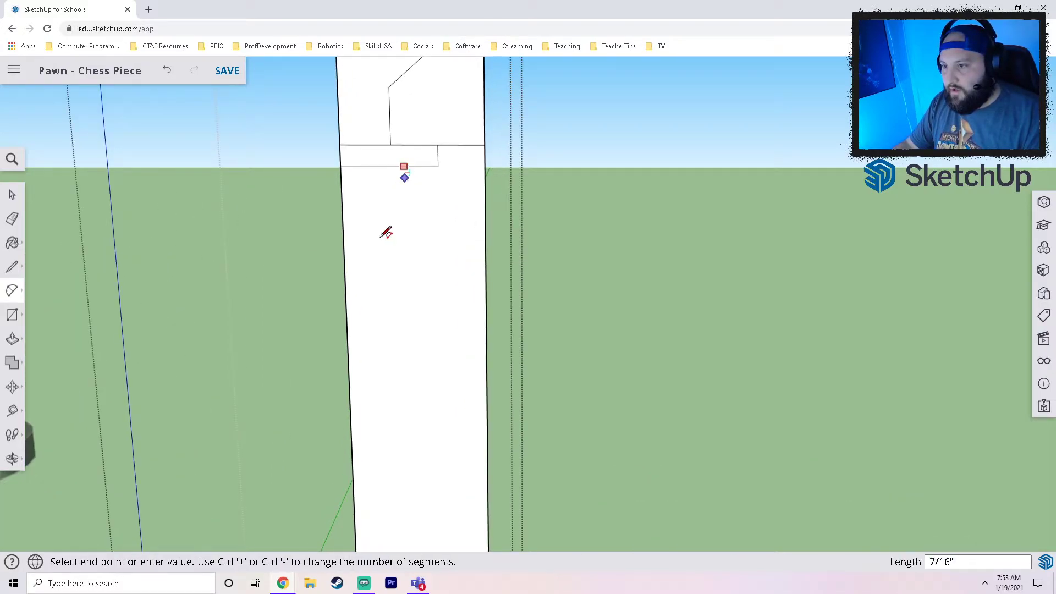
scroll(434, 377, down, 4)
middle_drag(458, 538, 471, 365)
scroll(472, 372, up, 4)
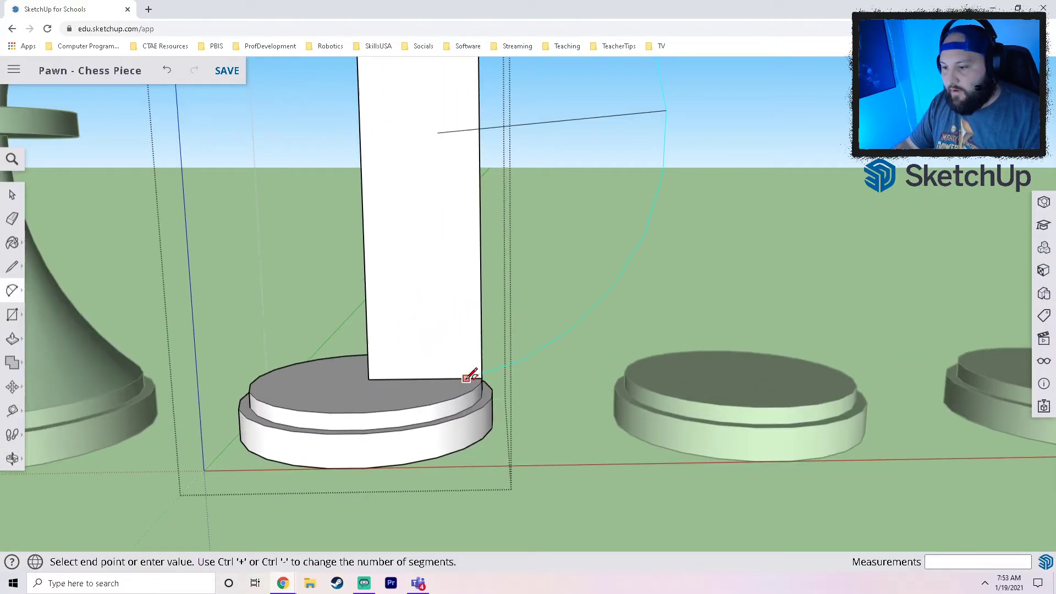
click(489, 374)
scroll(420, 282, down, 5)
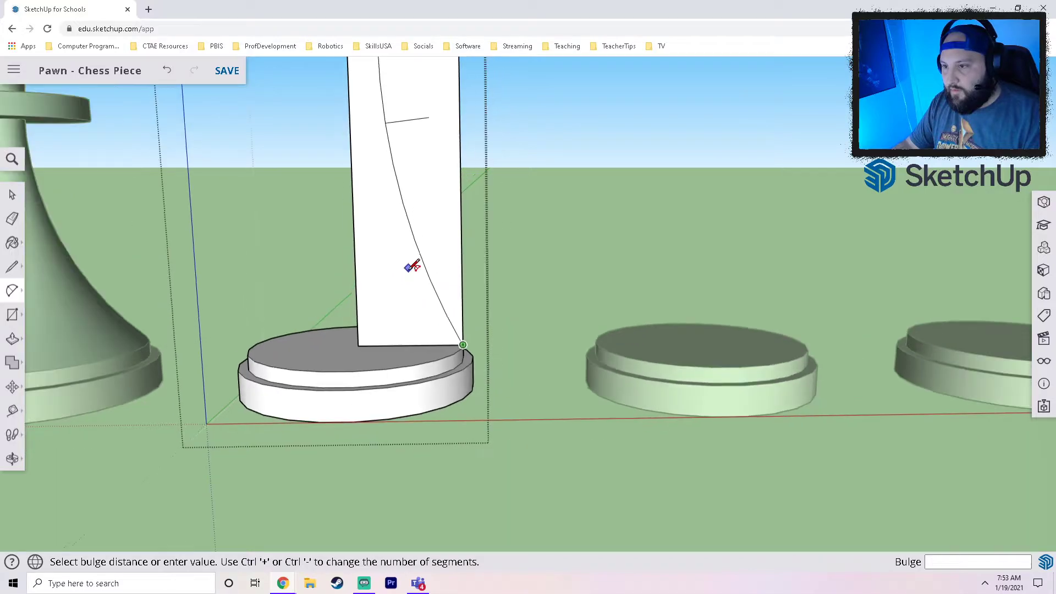
middle_drag(427, 224, 417, 308)
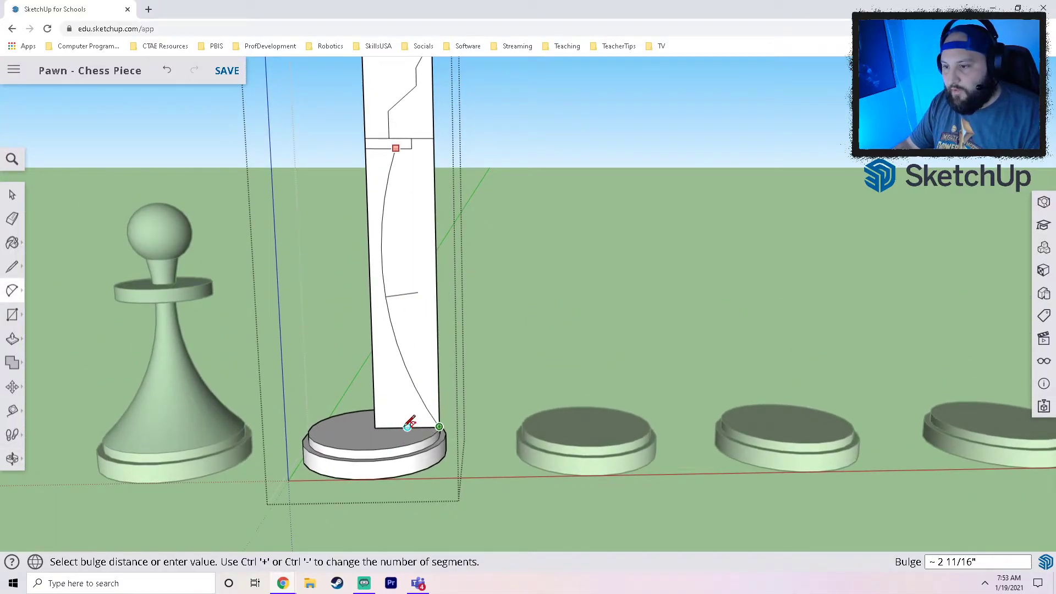
scroll(407, 426, up, 3)
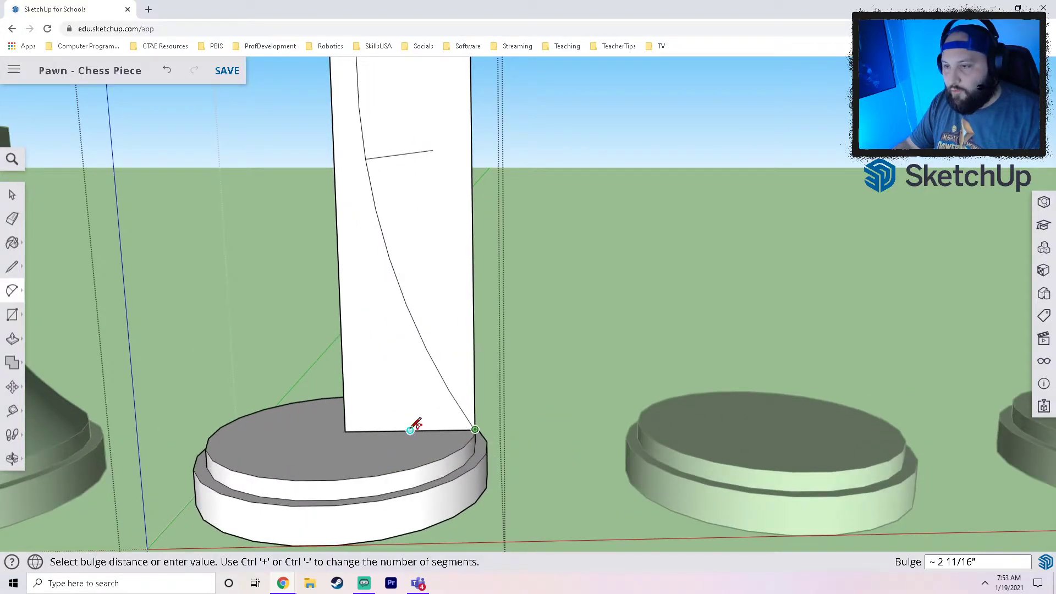
click(430, 424)
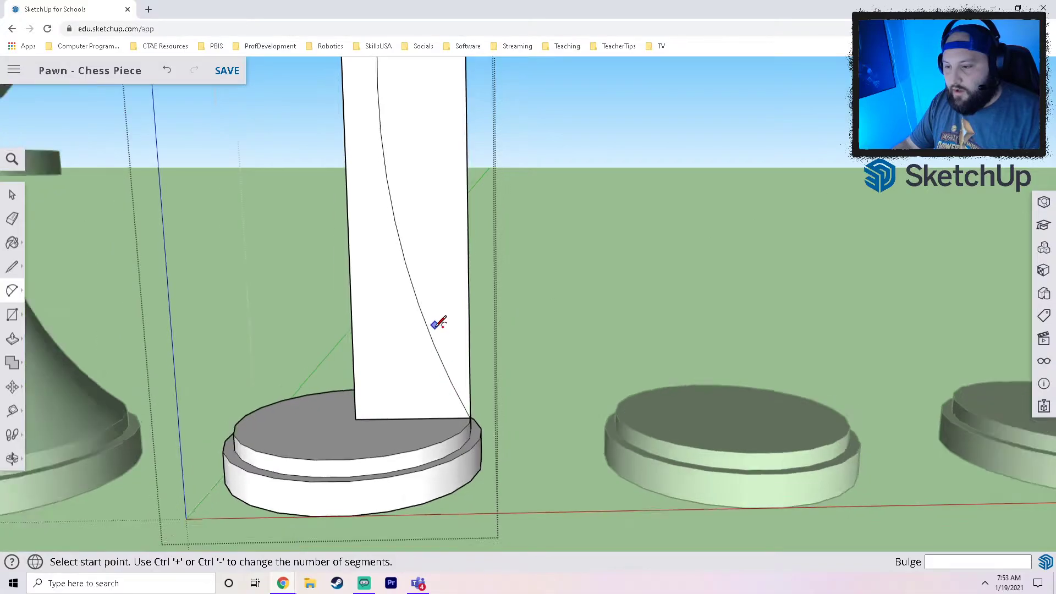
Erase the horizontal line's segments inside the neck and beyond the collar, plus the face's outer vertical edge, leaving only the piece's half profile
scroll(436, 323, down, 5)
click(12, 194)
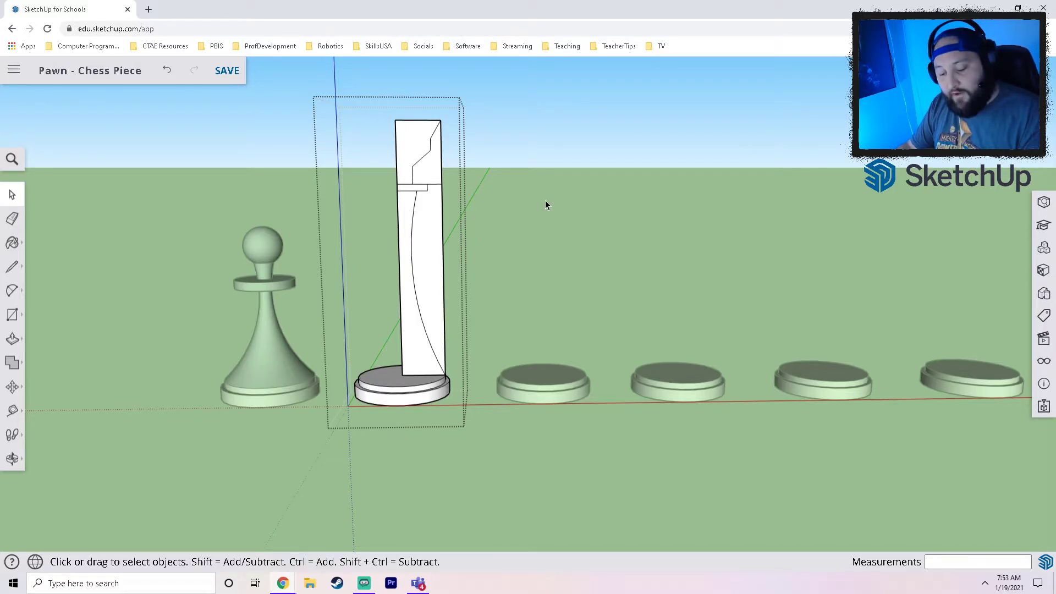
key(e)
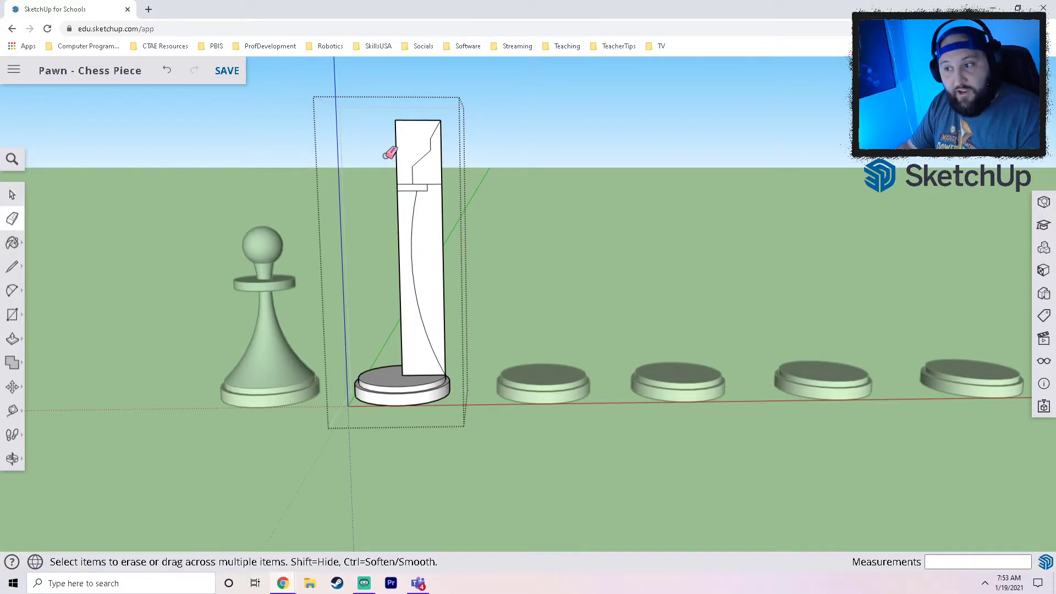
scroll(426, 183, up, 1)
scroll(432, 182, up, 1)
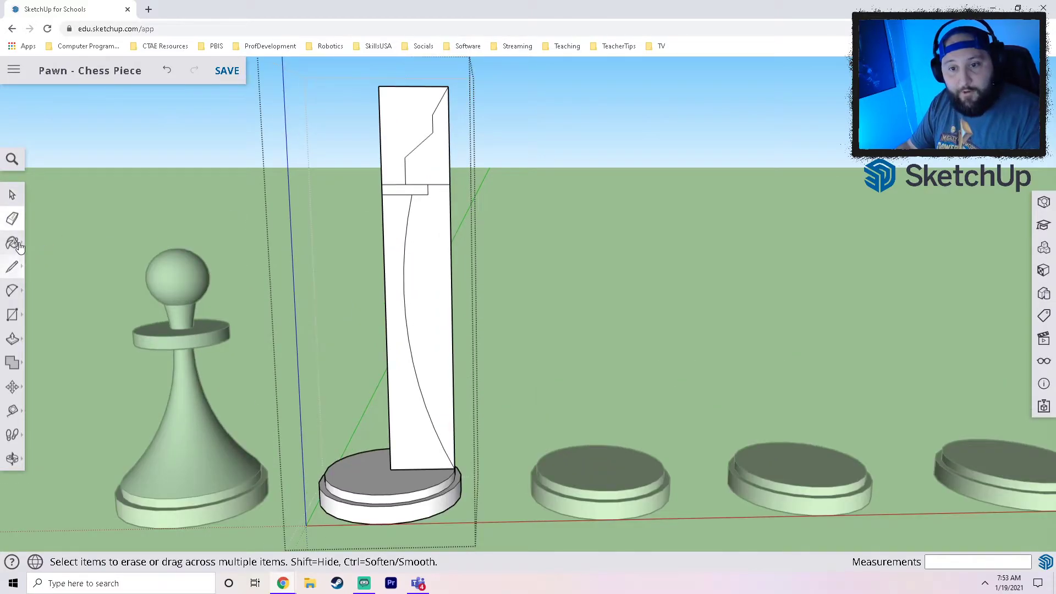
scroll(449, 181, up, 1)
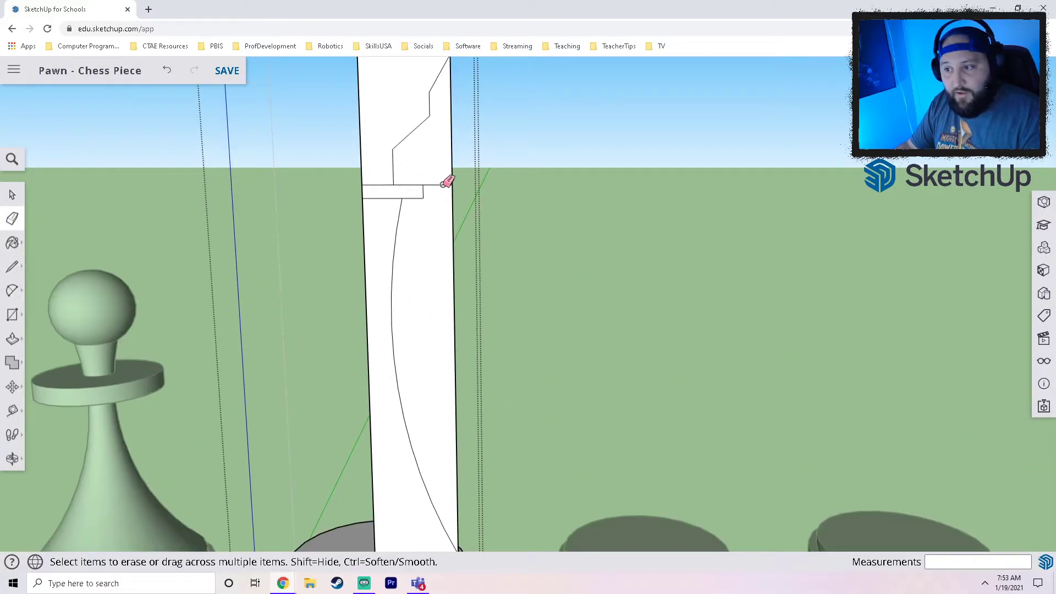
click(439, 185)
click(385, 185)
scroll(397, 209, down, 2)
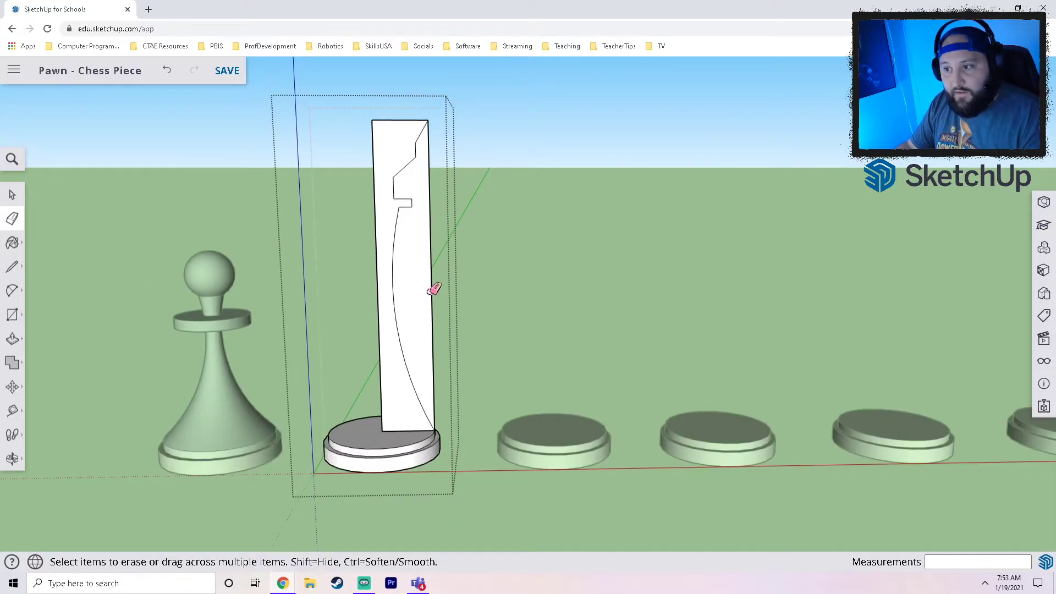
click(432, 233)
scroll(424, 349, down, 1)
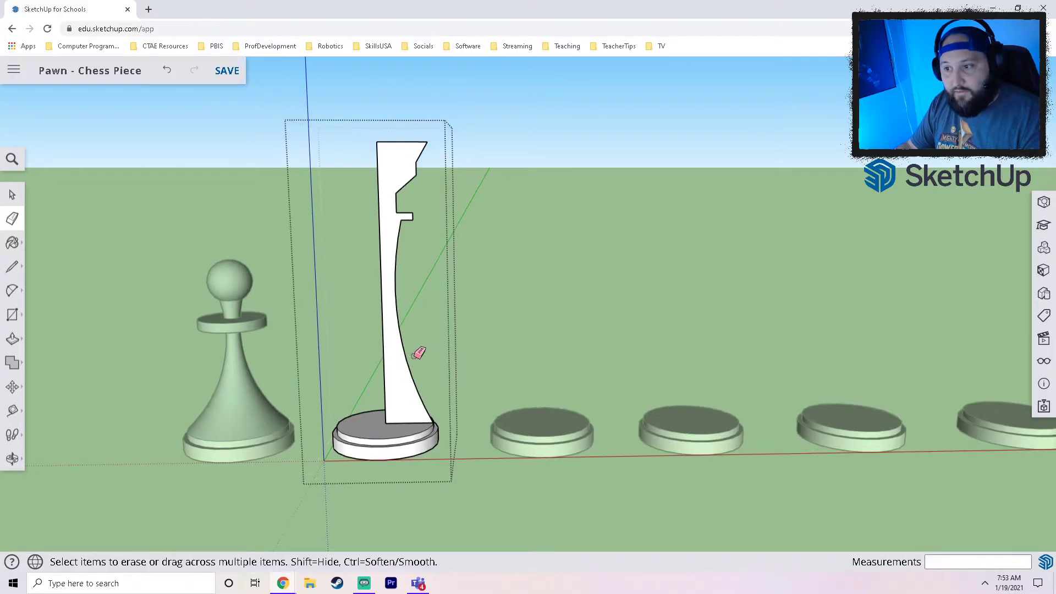
middle_drag(386, 364, 391, 332)
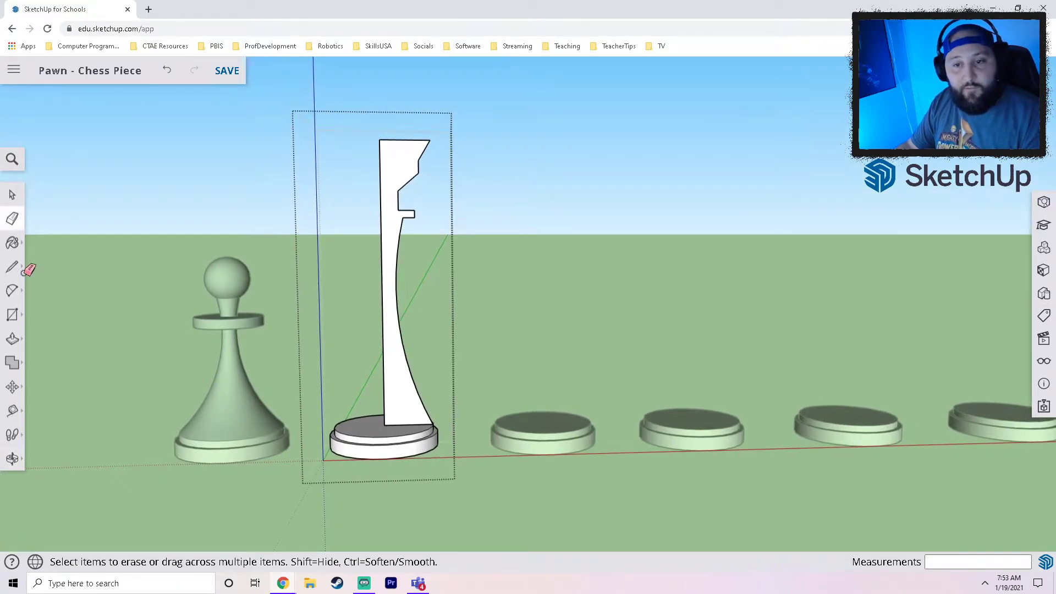
Select every segment of the circular top rim of the base under the half profile
click(12, 196)
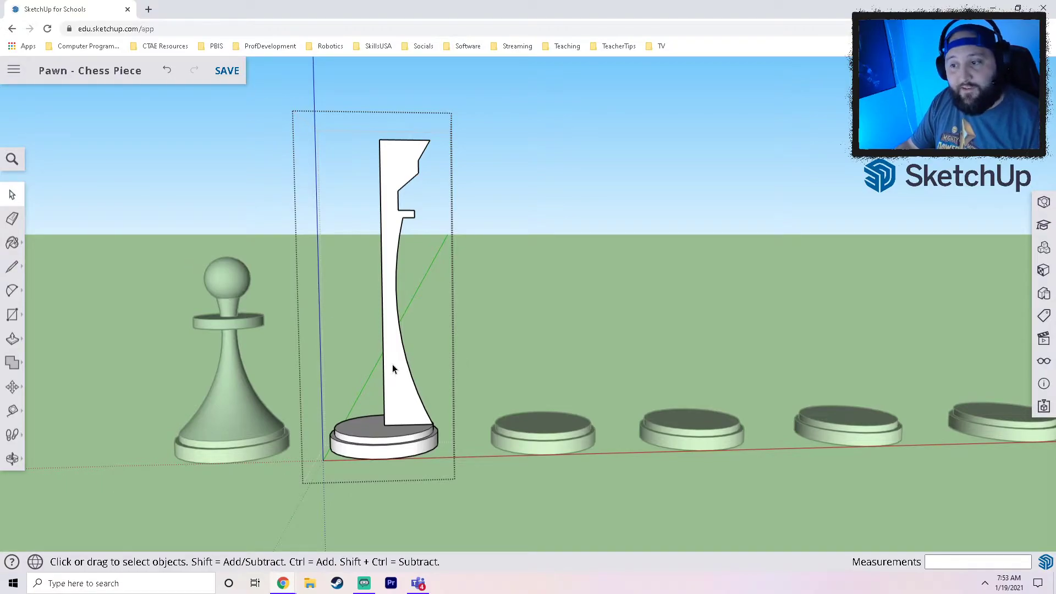
middle_drag(389, 413, 375, 466)
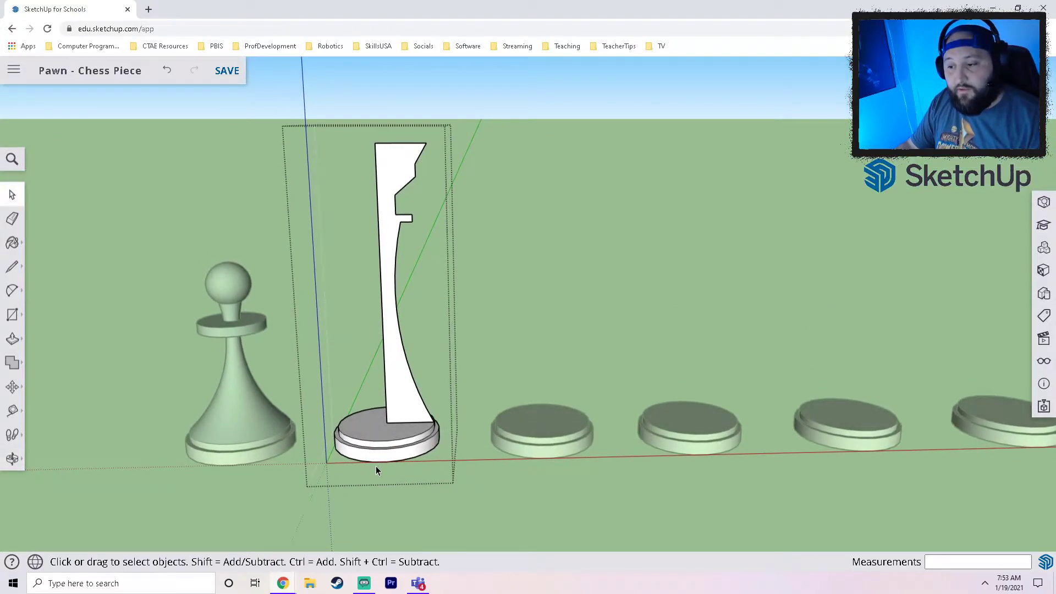
scroll(375, 466, up, 3)
click(391, 420)
middle_drag(366, 401, 176, 432)
middle_drag(493, 381, 385, 385)
scroll(456, 368, up, 5)
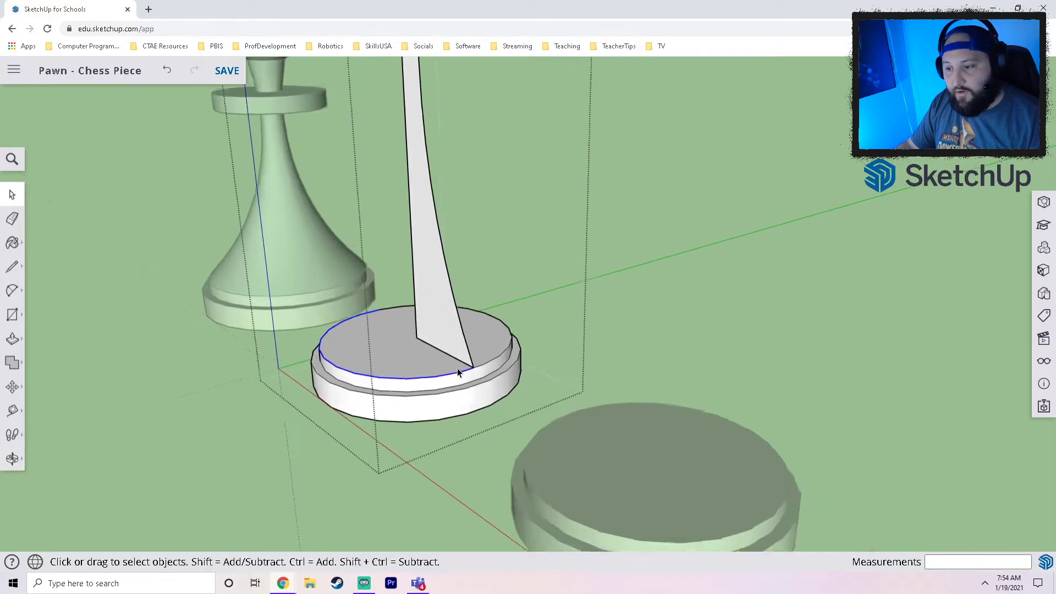
click(516, 342)
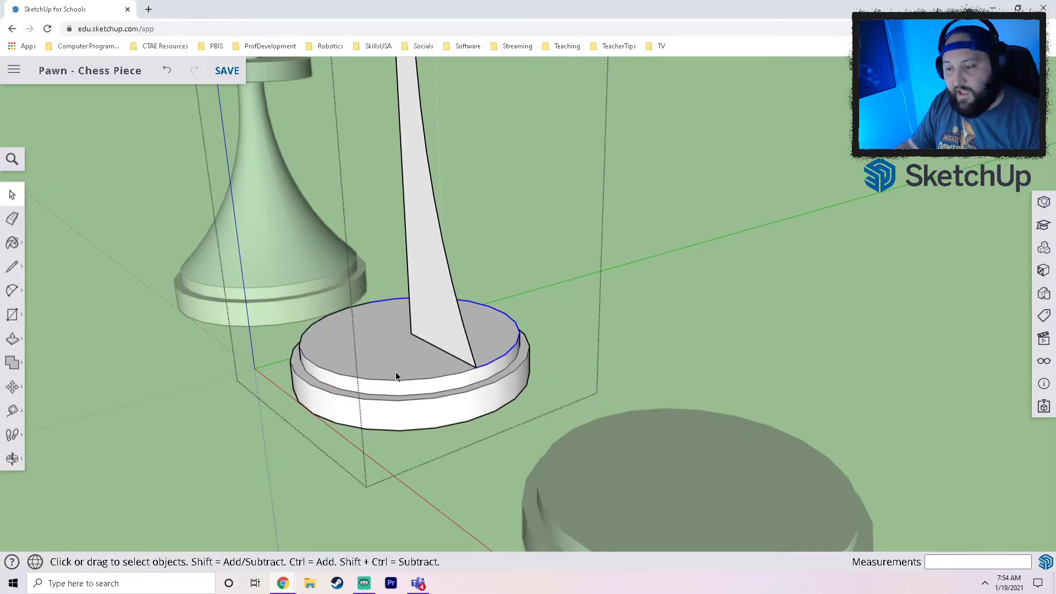
click(431, 379)
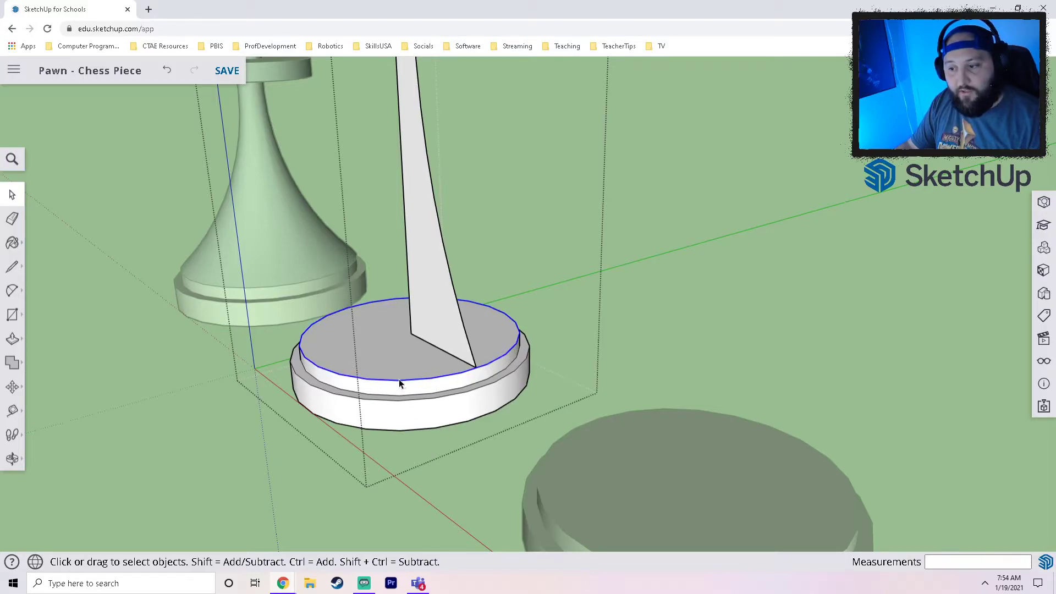
middle_drag(350, 372, 523, 361)
scroll(495, 355, down, 4)
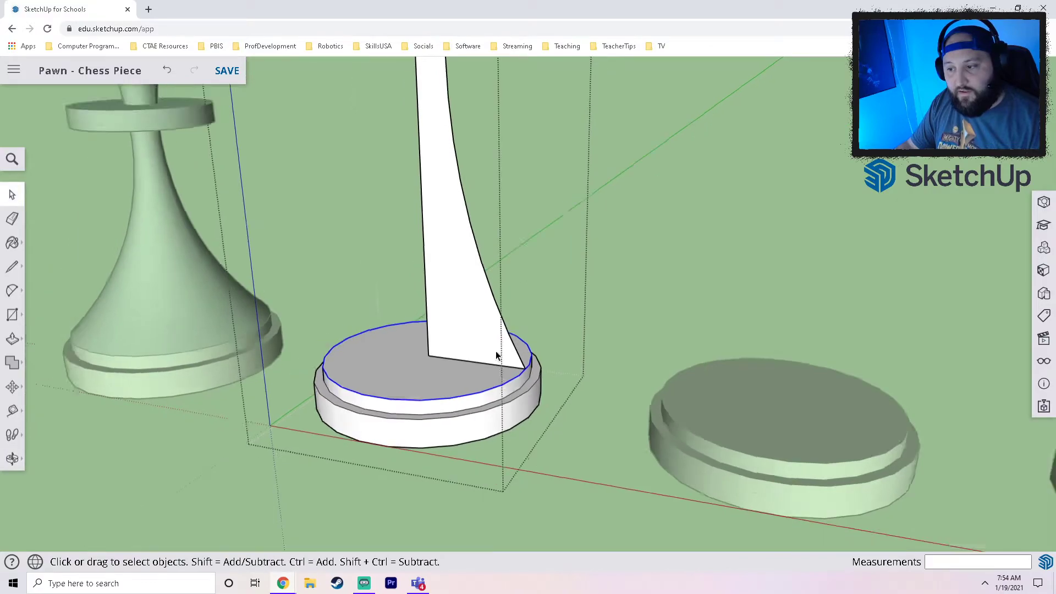
scroll(423, 187, down, 1)
shift+middle_drag(406, 133, 418, 187)
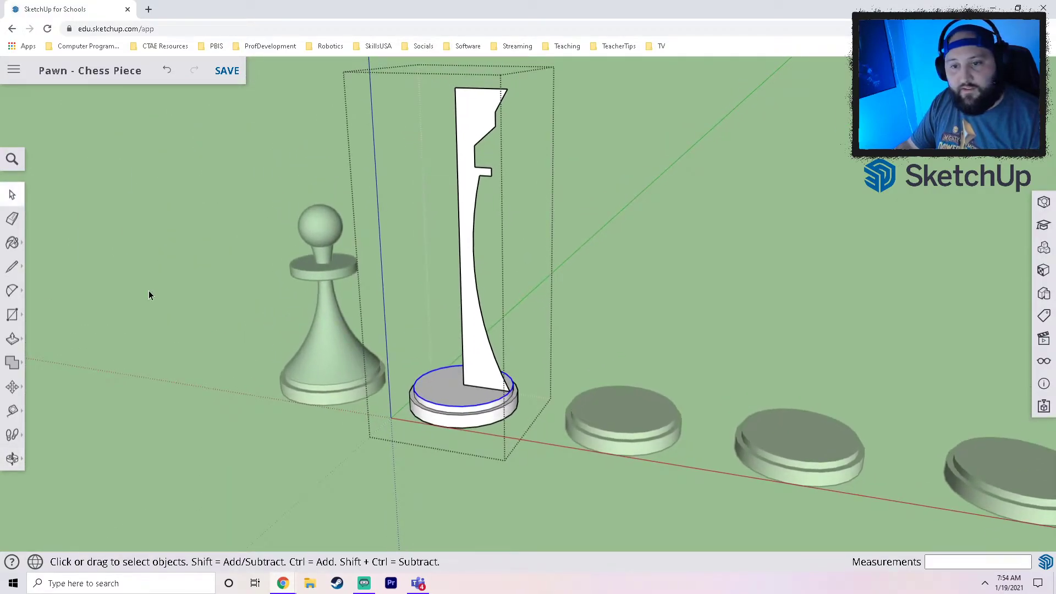
Try to revolve the half profile around the base by guiding the face manually with Follow Me
click(7, 342)
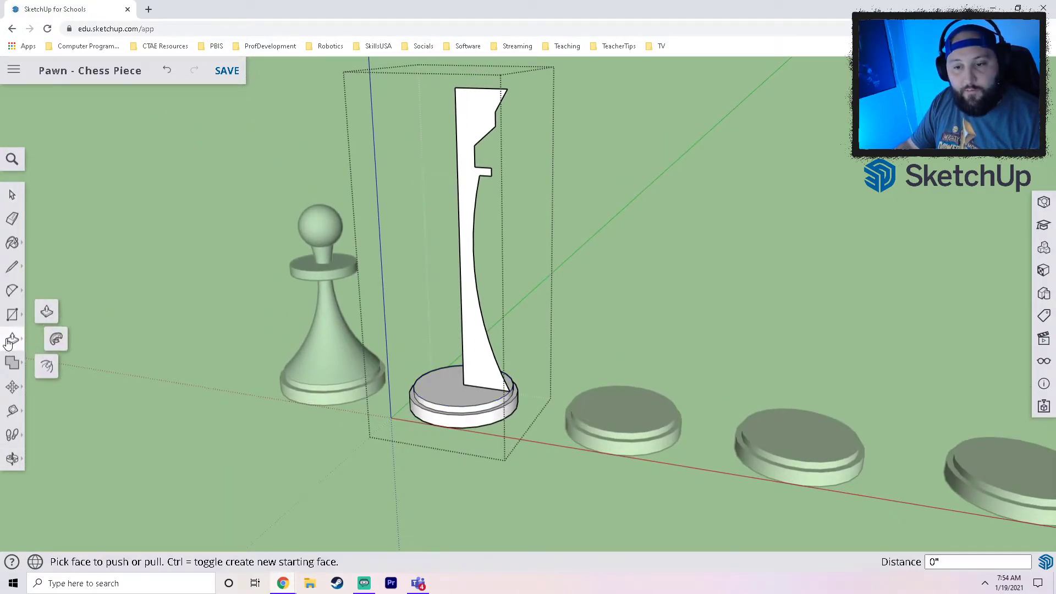
click(56, 340)
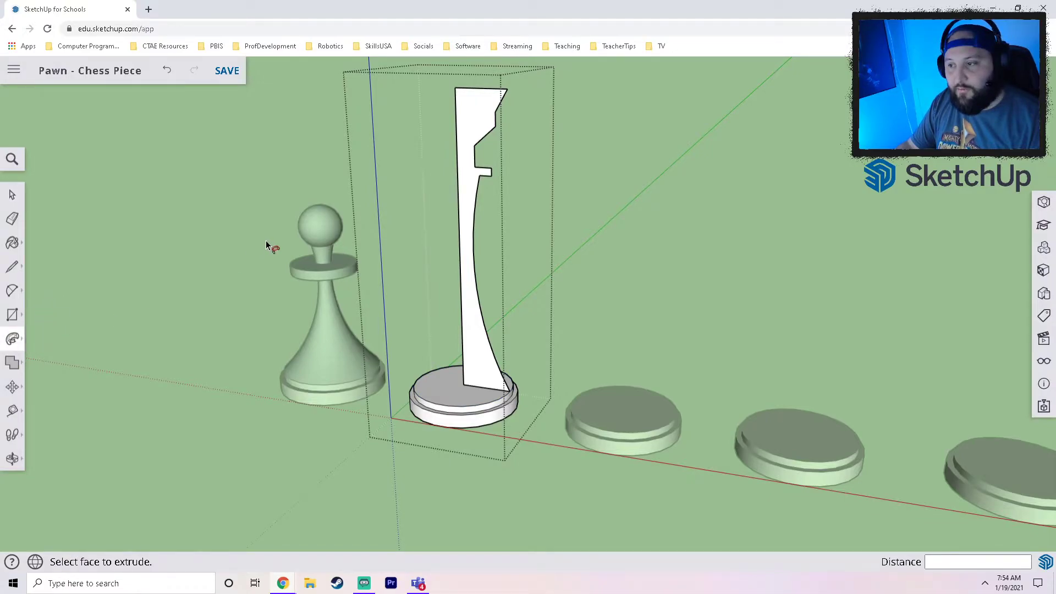
drag(474, 128, 453, 186)
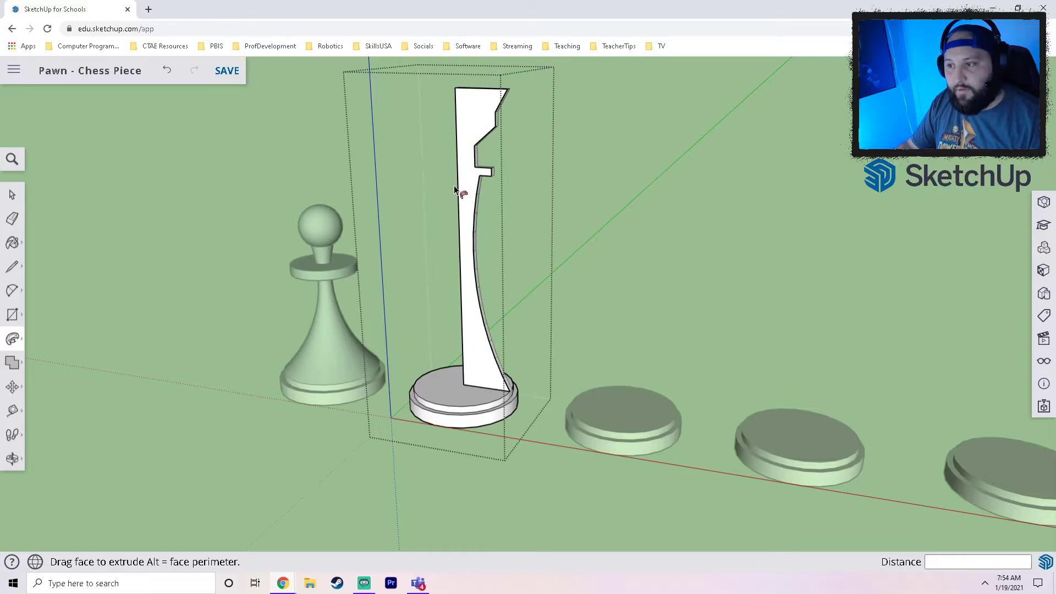
mouse_move(298, 201)
mouse_down()
mouse_move(378, 466)
mouse_move(480, 388)
mouse_up()
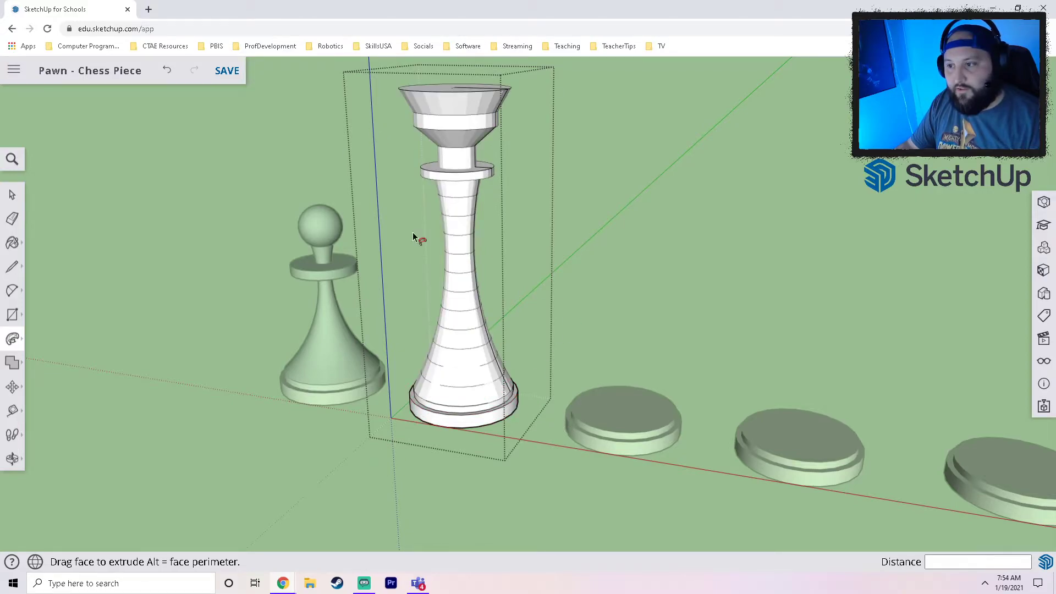
key(Escape)
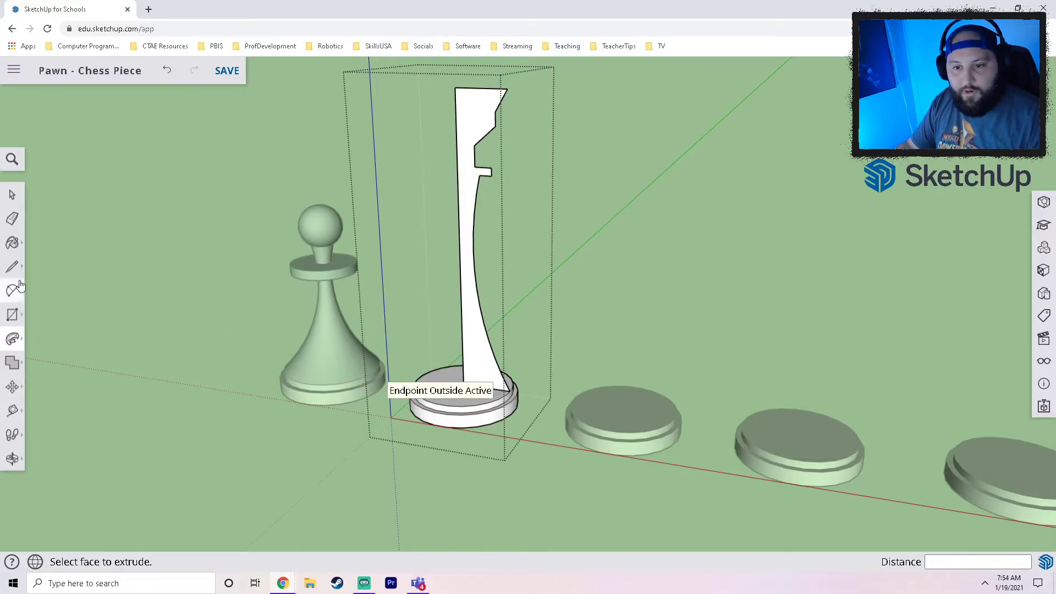
Select the base's full circular top rim and revolve the half profile around it with Follow Me
click(12, 195)
scroll(467, 423, up, 3)
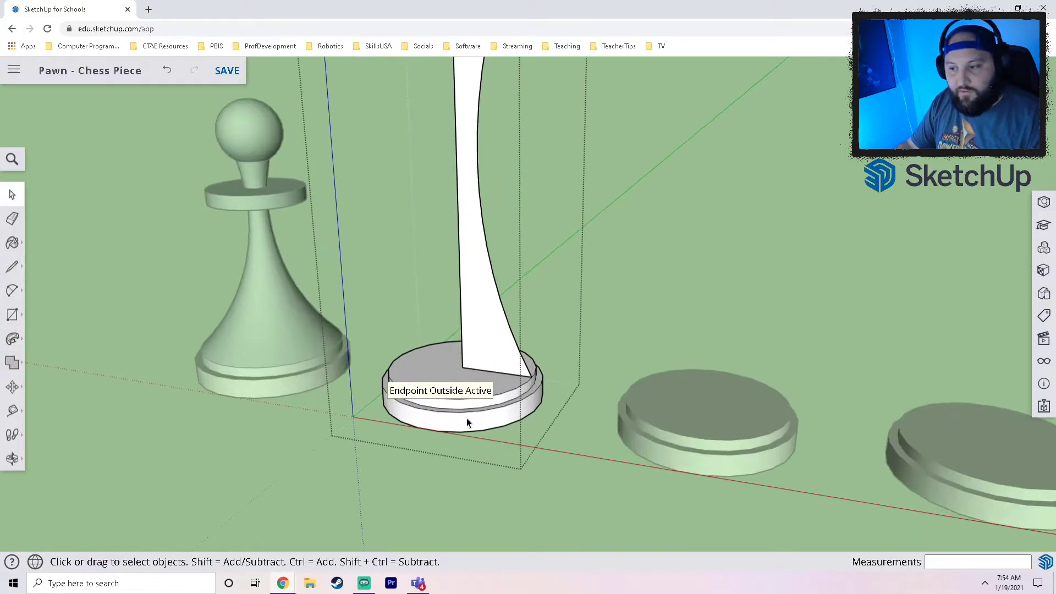
click(506, 394)
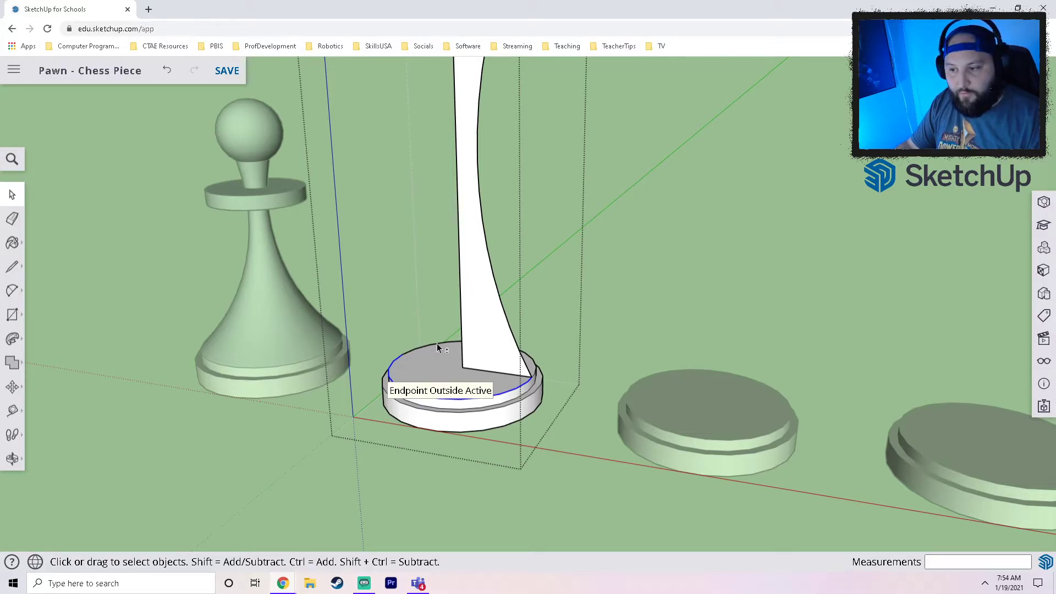
scroll(406, 372, down, 3)
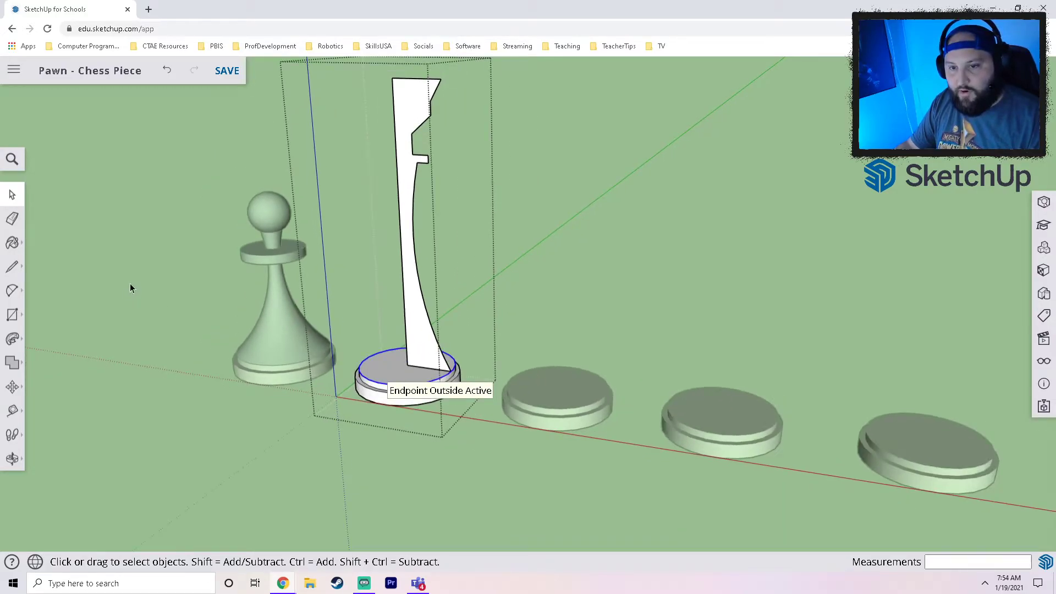
click(12, 339)
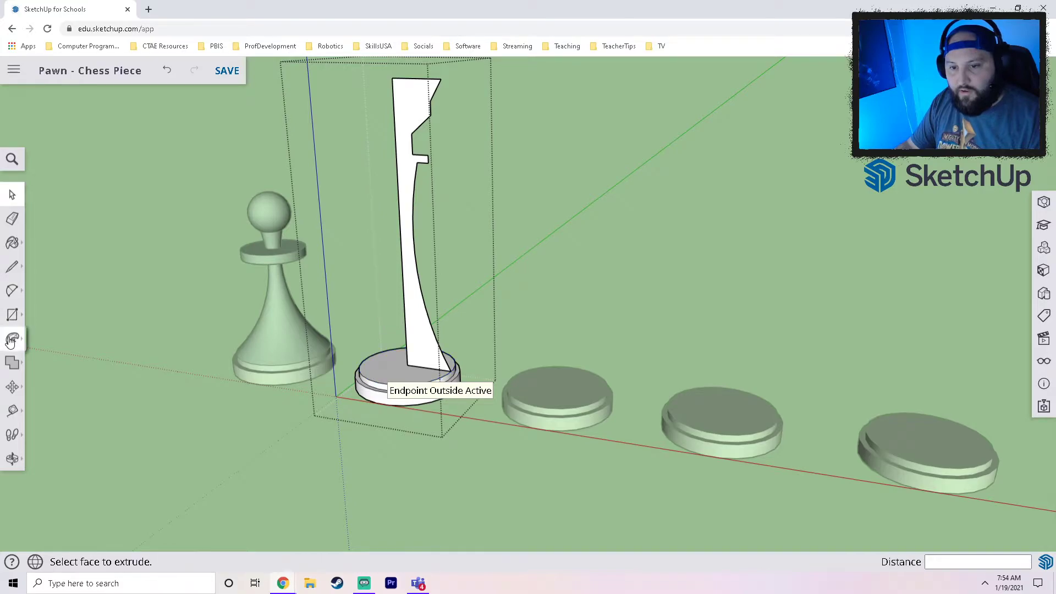
click(419, 146)
scroll(325, 76, up, 2)
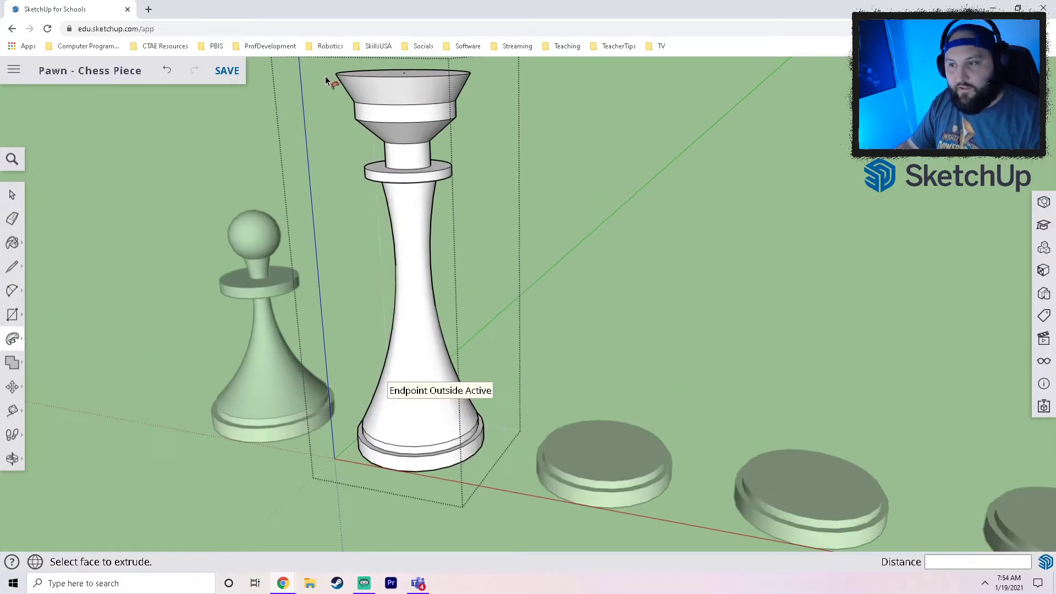
middle_drag(358, 191, 472, 171)
key(p)
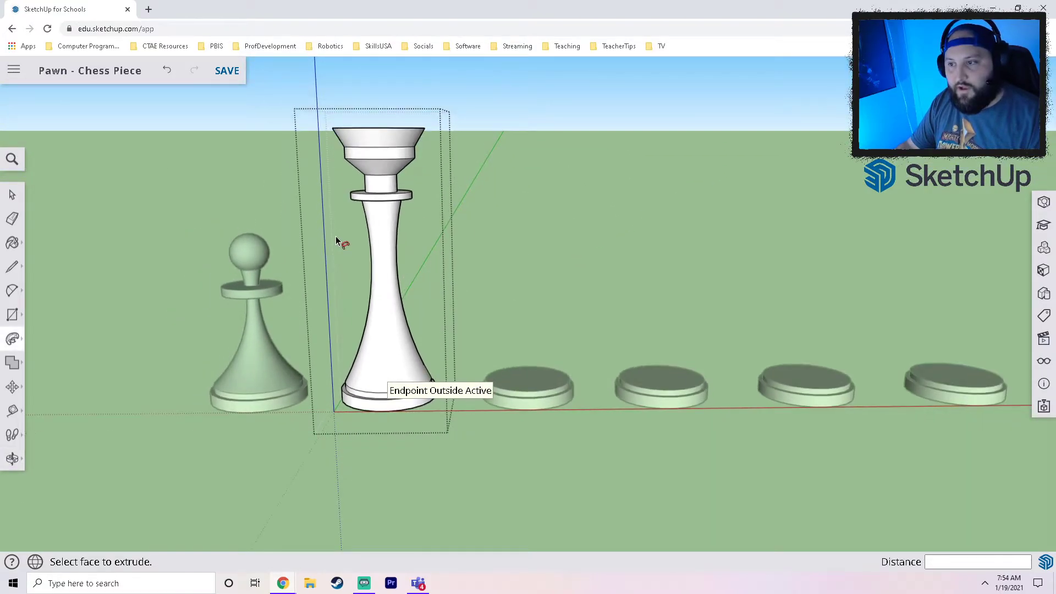
middle_drag(353, 225, 413, 236)
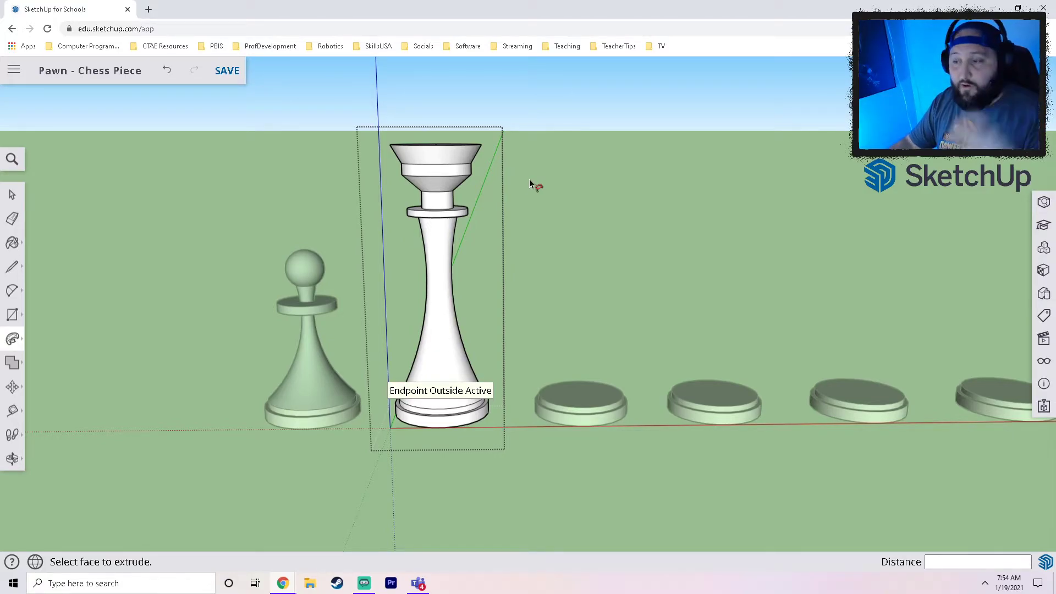
Draw a rectangle of about 2 1/2" by 1 7/8" from its centre on the middle of the piece's top face
scroll(408, 141, up, 3)
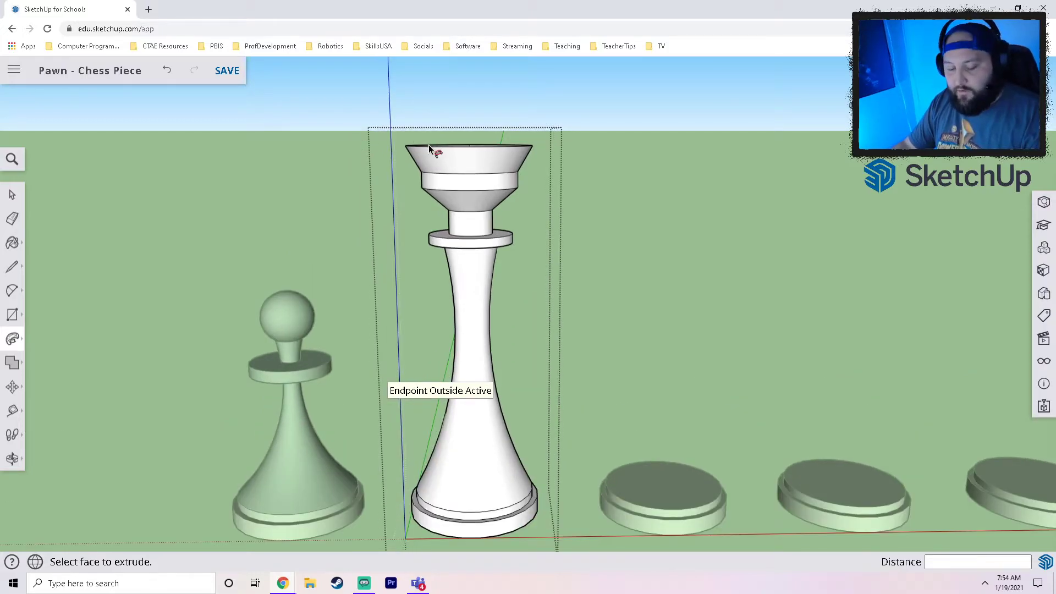
middle_drag(447, 137, 370, 378)
key(p)
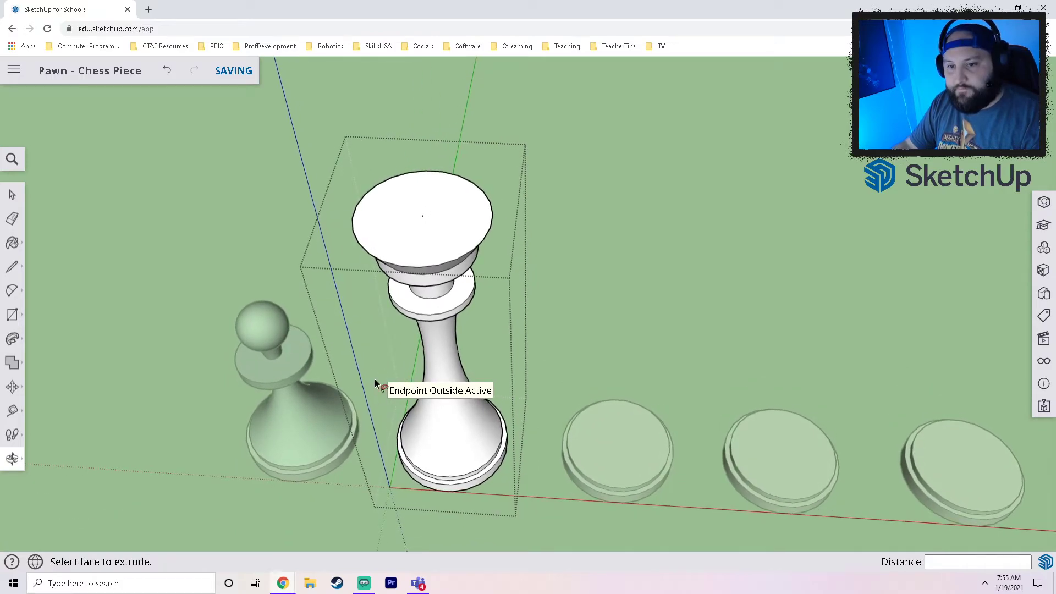
click(12, 314)
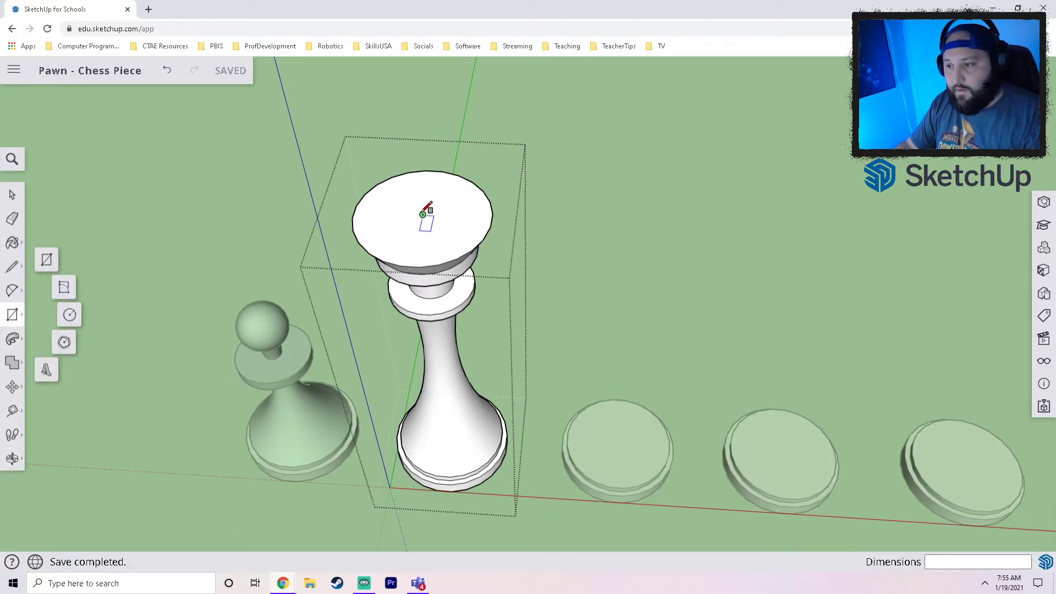
scroll(425, 216, up, 5)
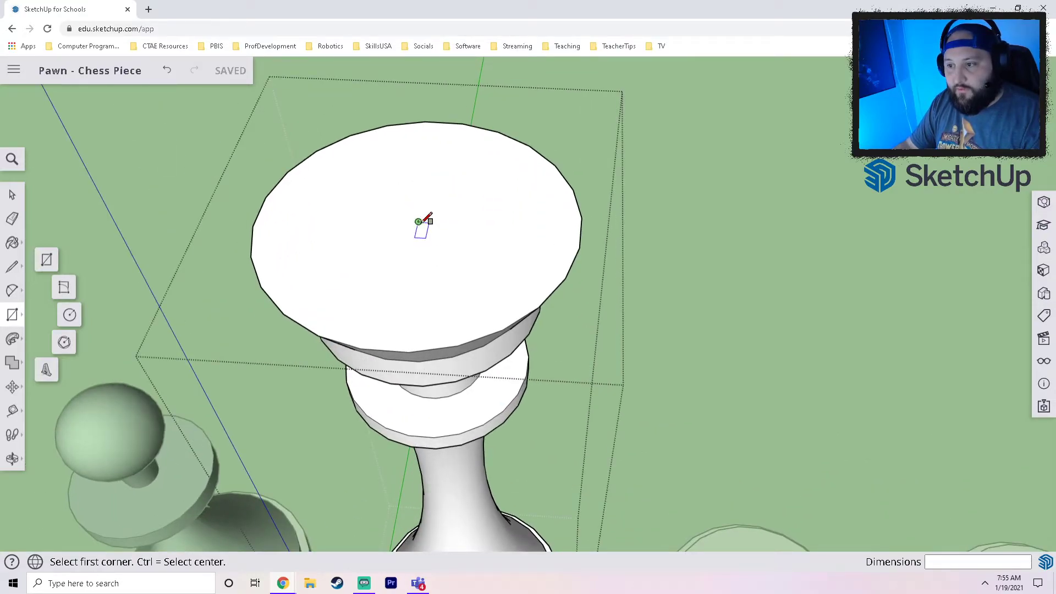
click(419, 222)
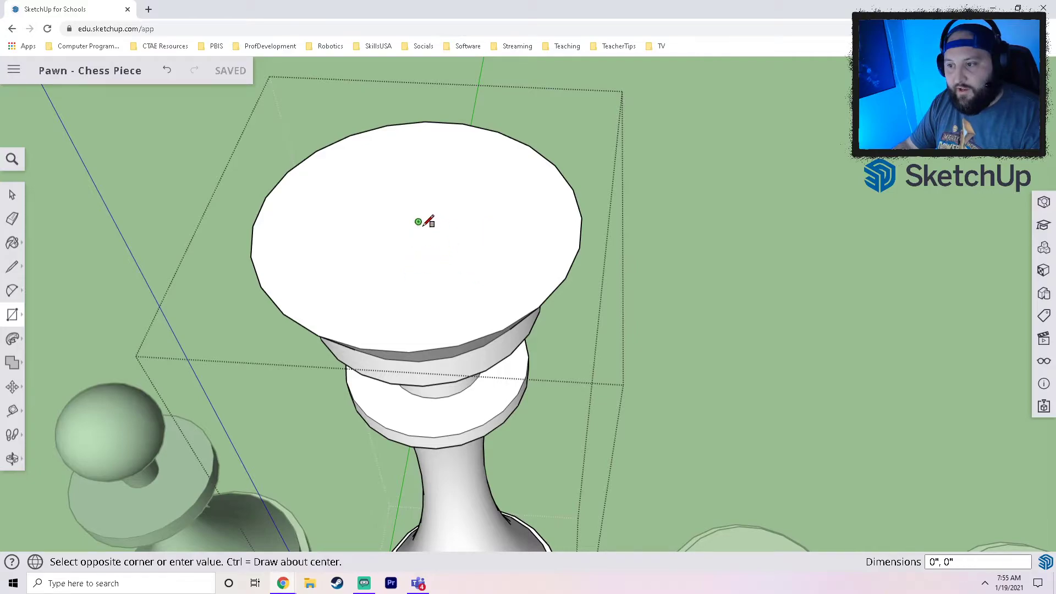
key(Escape)
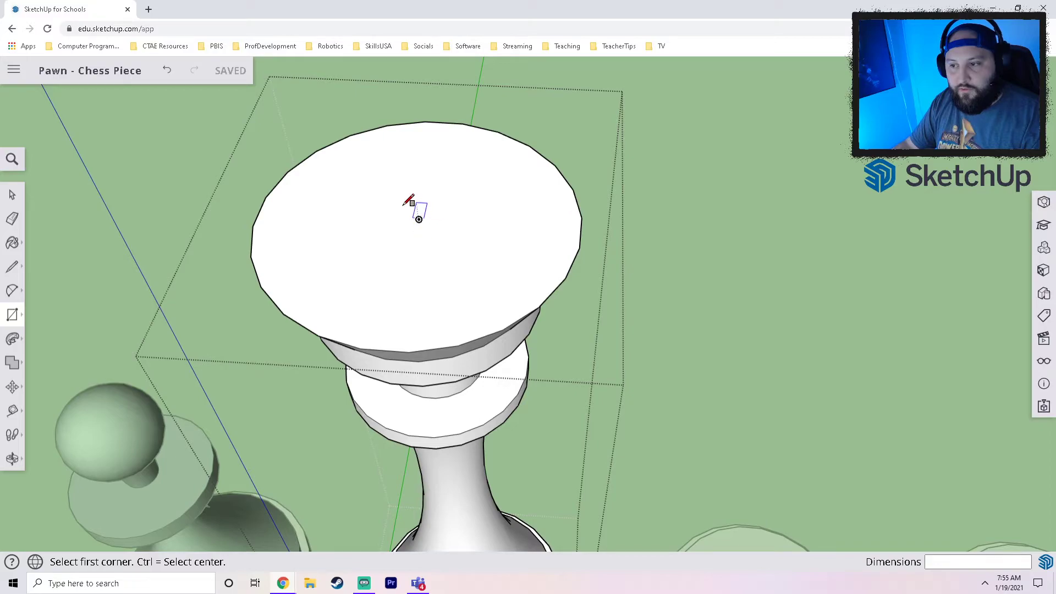
key(ctrl)
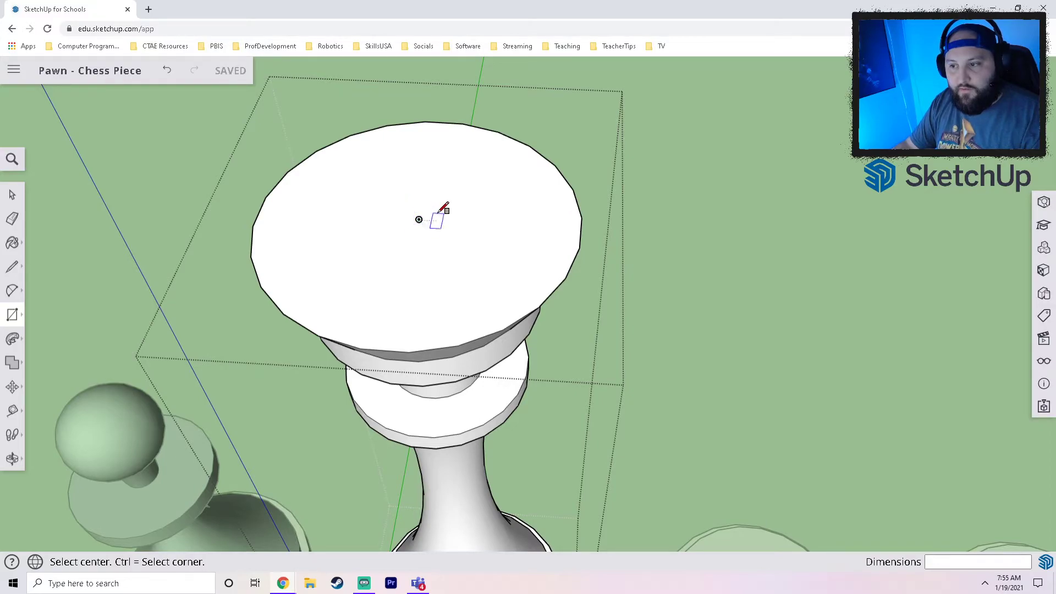
key(ctrl)
key(ctrl)
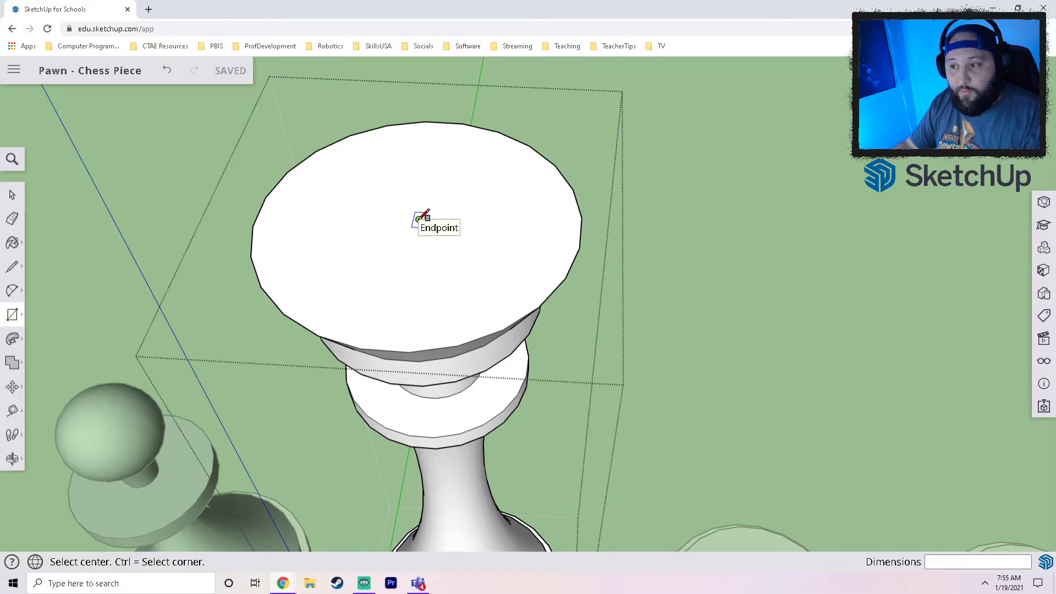
key(ctrl)
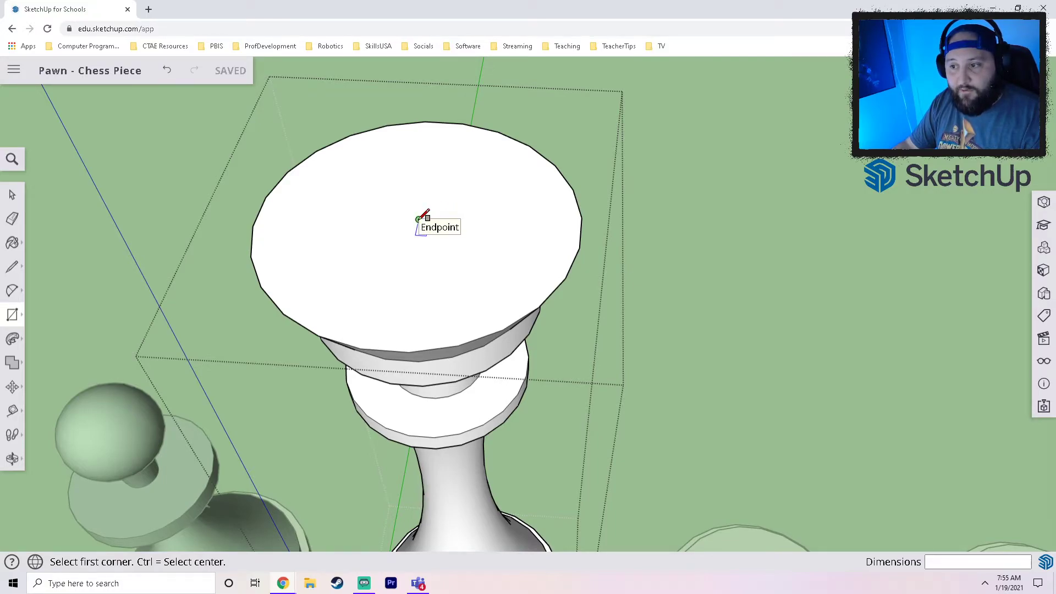
key(ctrl)
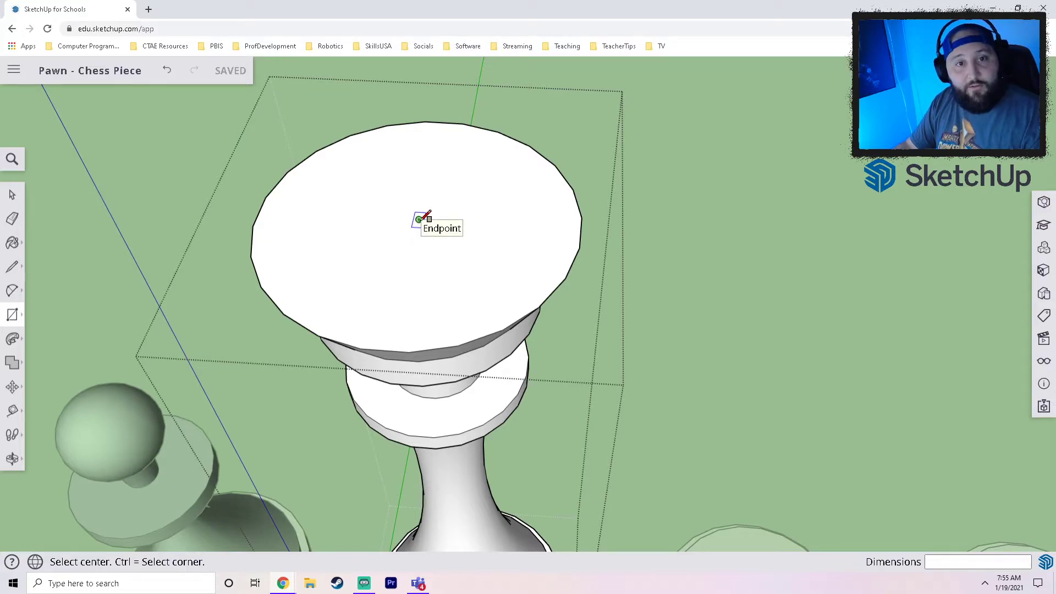
click(420, 220)
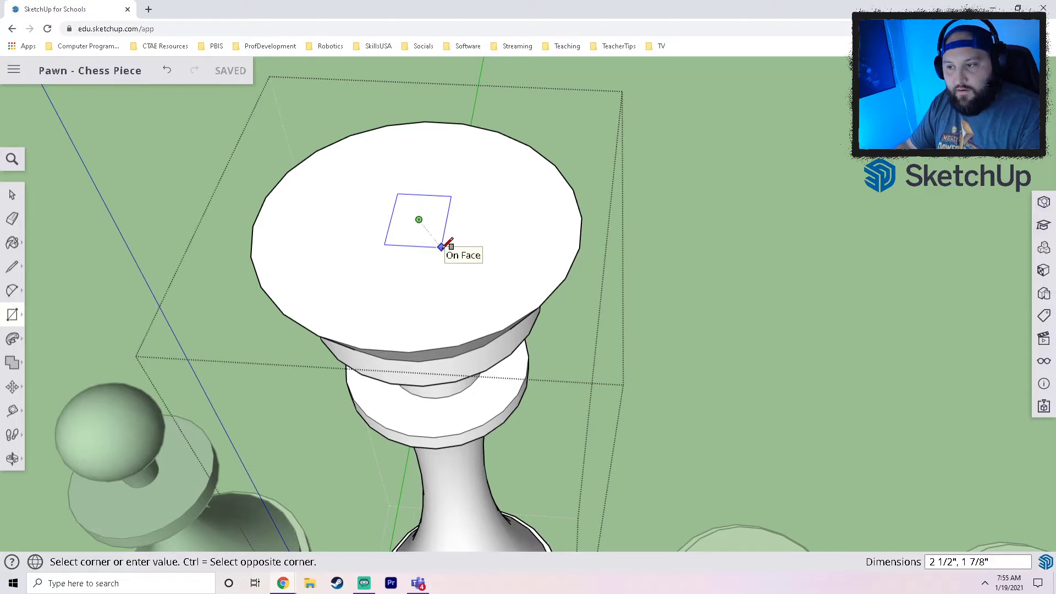
click(449, 245)
Try pulling the rectangle on the top face up about 3 1/4" with Push/Pull and undo the pull
mouse_move(472, 382)
middle_down()
mouse_move(471, 286)
mouse_move(698, 207)
mouse_move(432, 219)
middle_up()
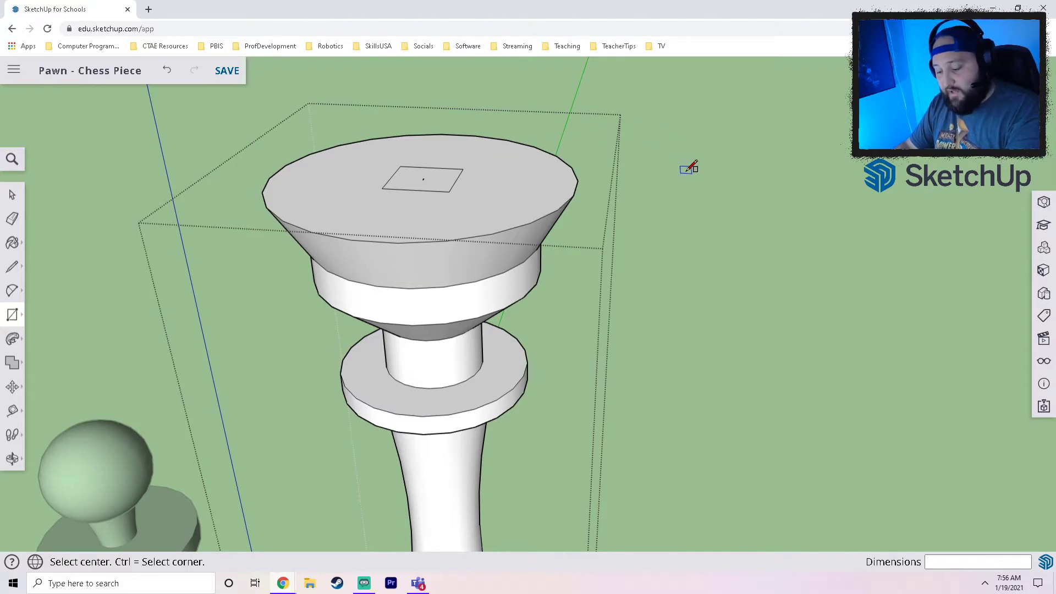
key(p)
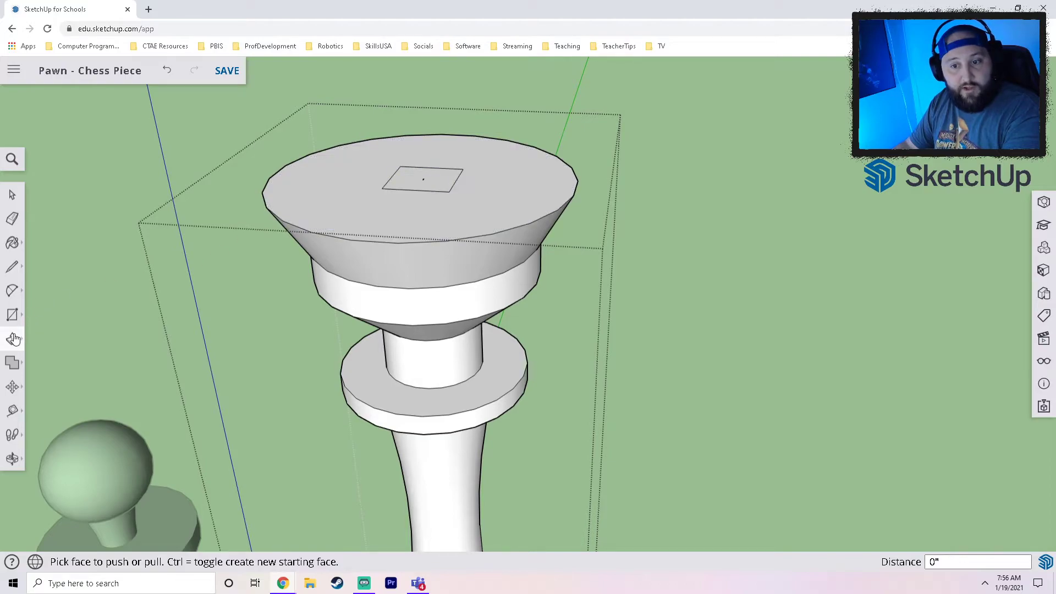
click(442, 182)
click(424, 104)
middle_drag(418, 134, 534, 138)
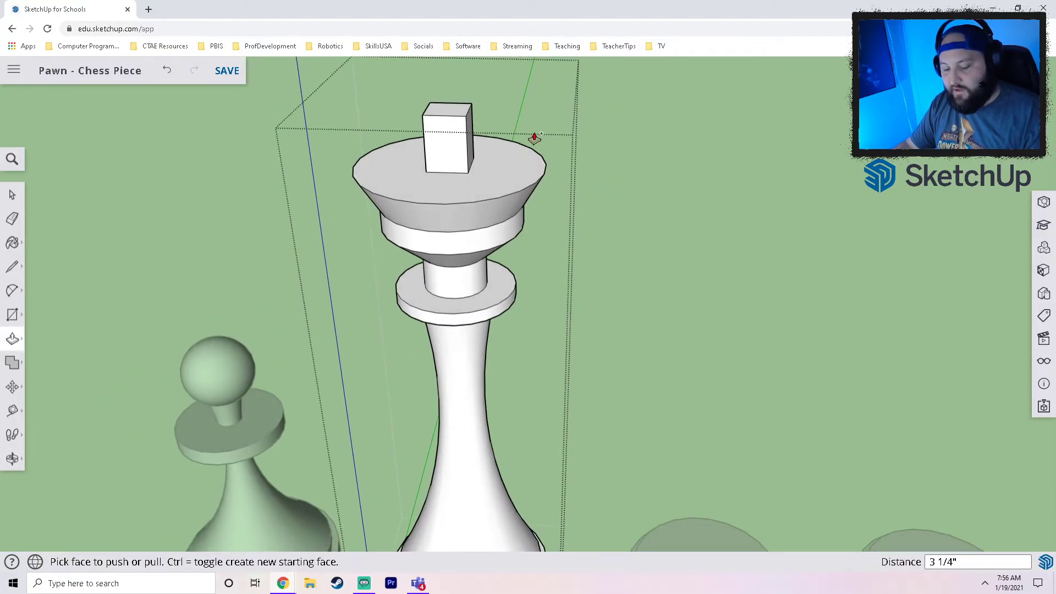
key(ctrl+z)
Pull the rectangle on the piece's top face up about 3 3/8" into a block
click(448, 162)
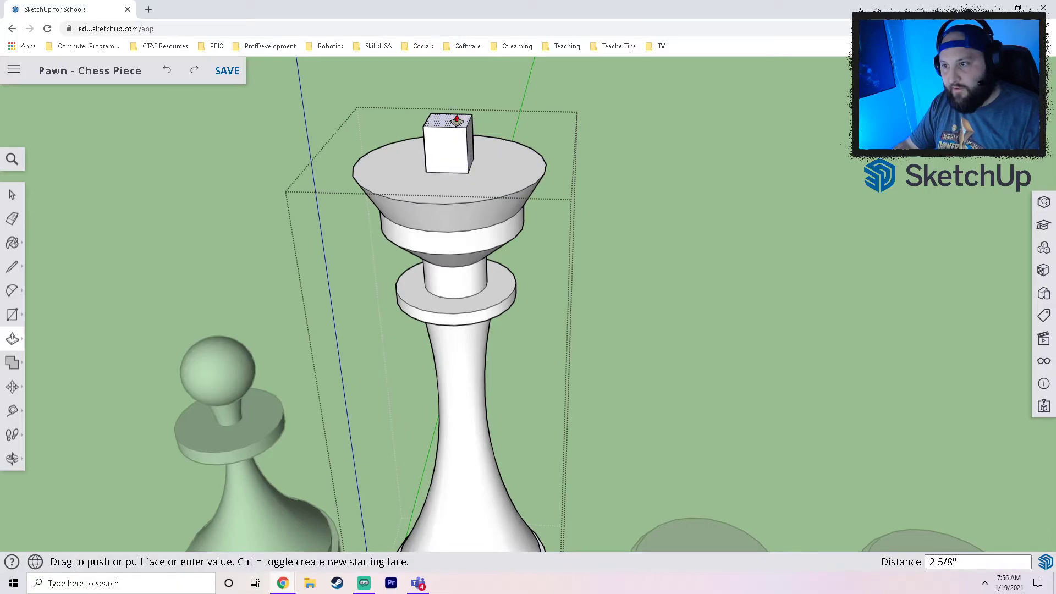
click(456, 103)
middle_drag(457, 103, 471, 134)
scroll(470, 99, up, 2)
scroll(471, 98, down, 1)
middle_drag(474, 94, 712, 269)
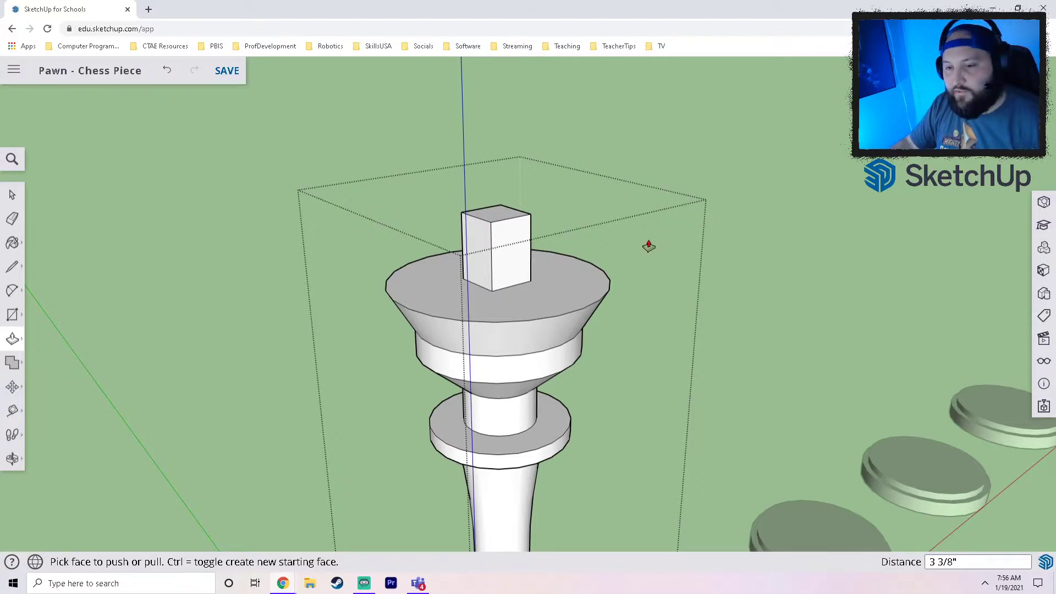
Try placing a vertical Tape Measure guide on the block's side face between the midpoints of its top and bottom edges
click(13, 314)
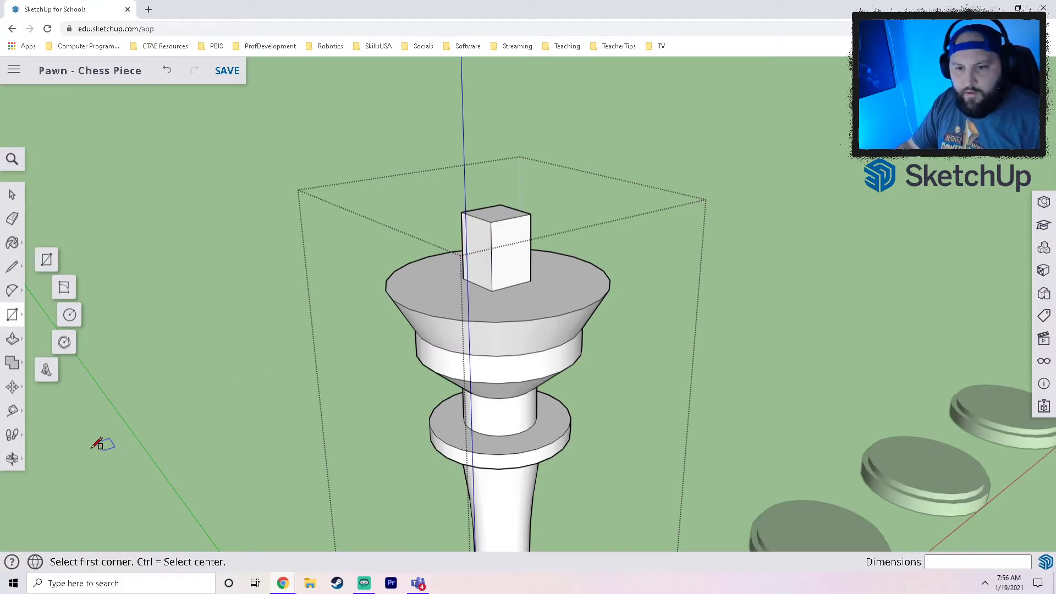
click(15, 416)
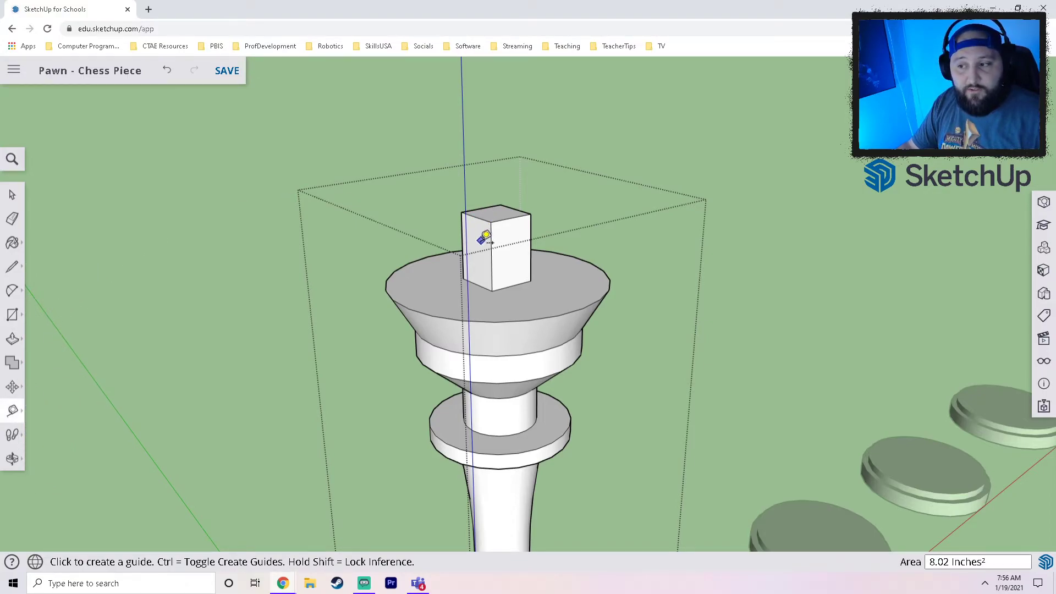
middle_drag(487, 267, 513, 259)
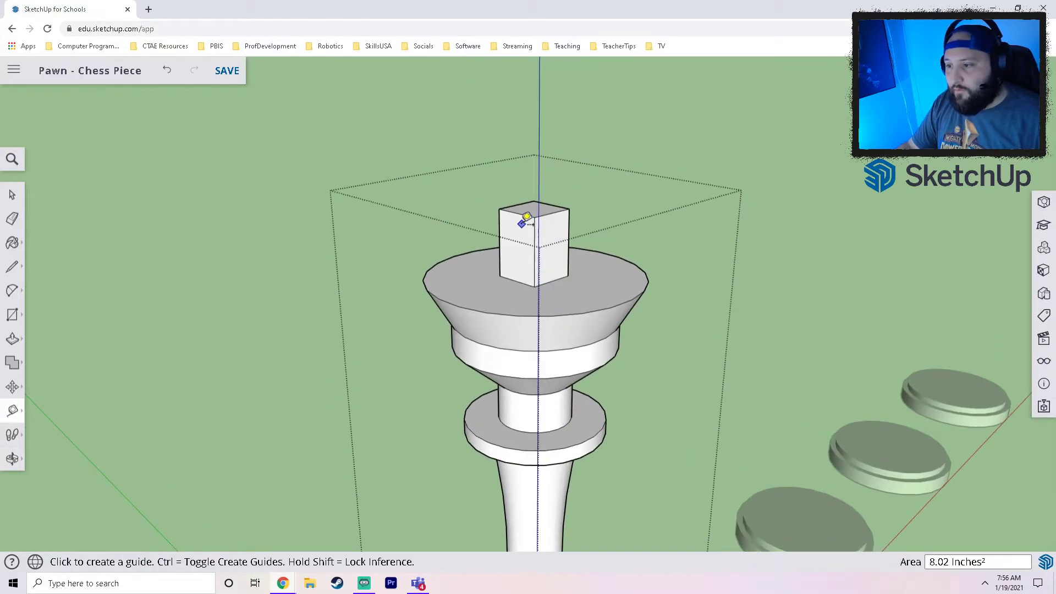
click(523, 211)
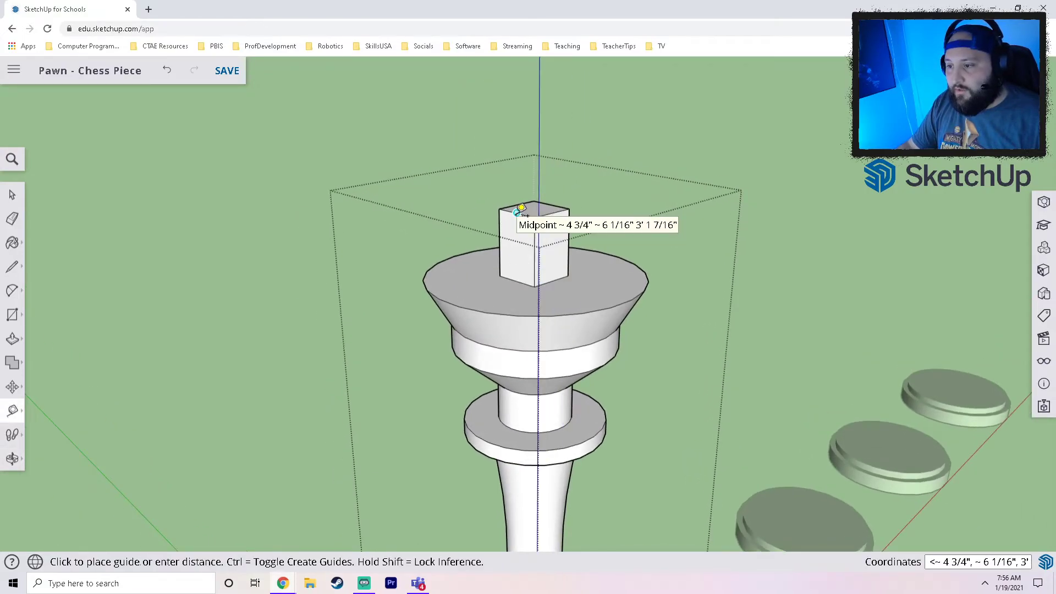
click(518, 280)
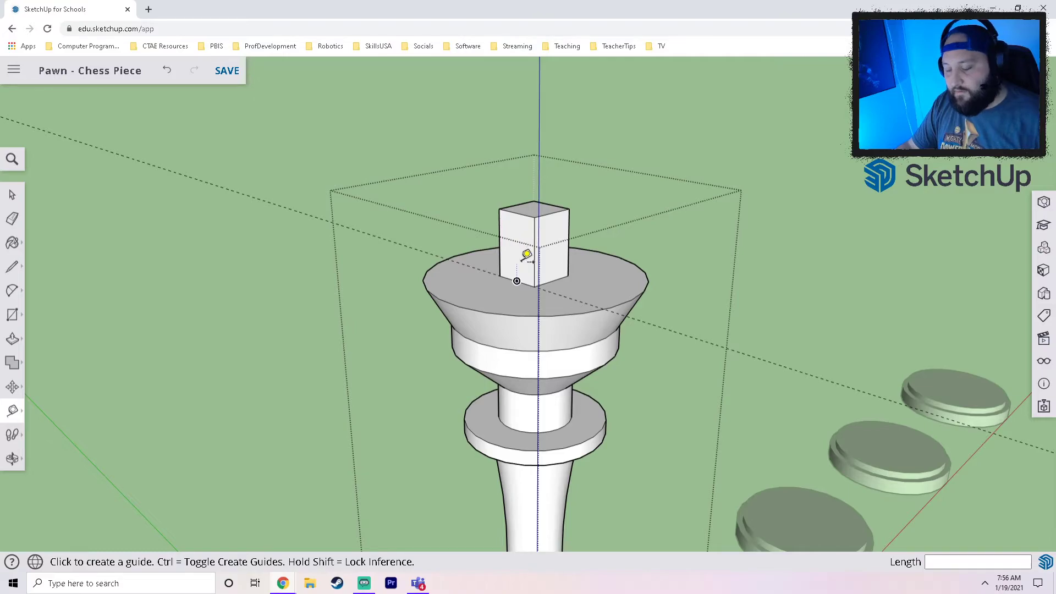
click(516, 281)
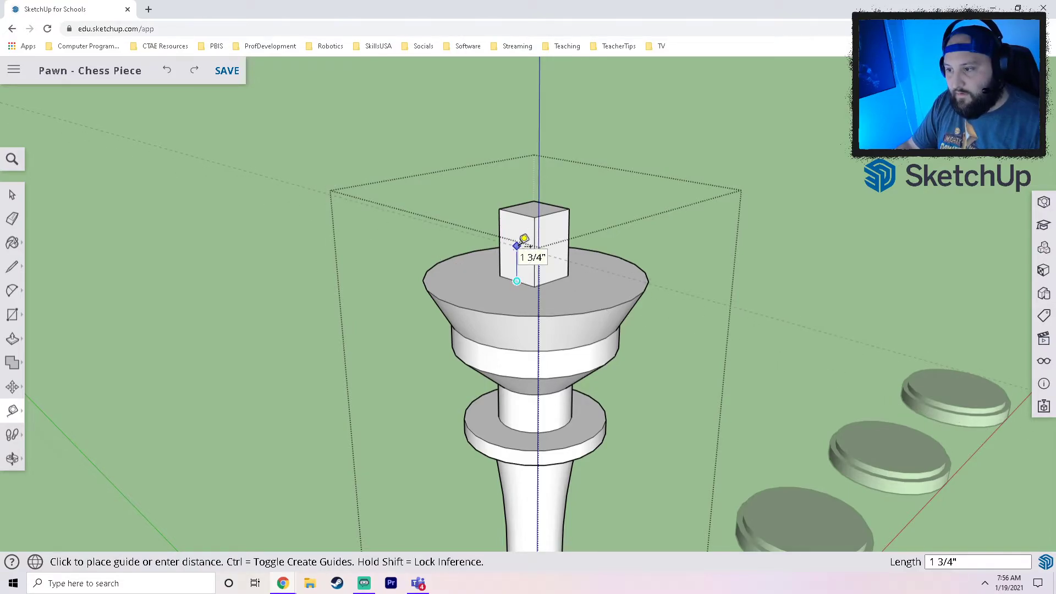
middle_drag(511, 250, 726, 260)
scroll(589, 264, up, 5)
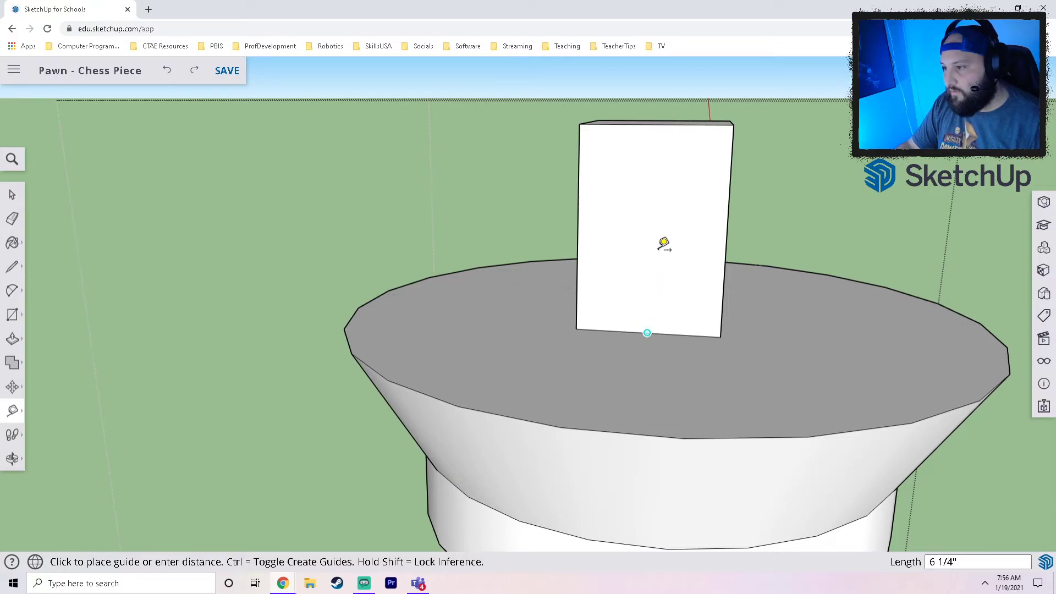
click(660, 121)
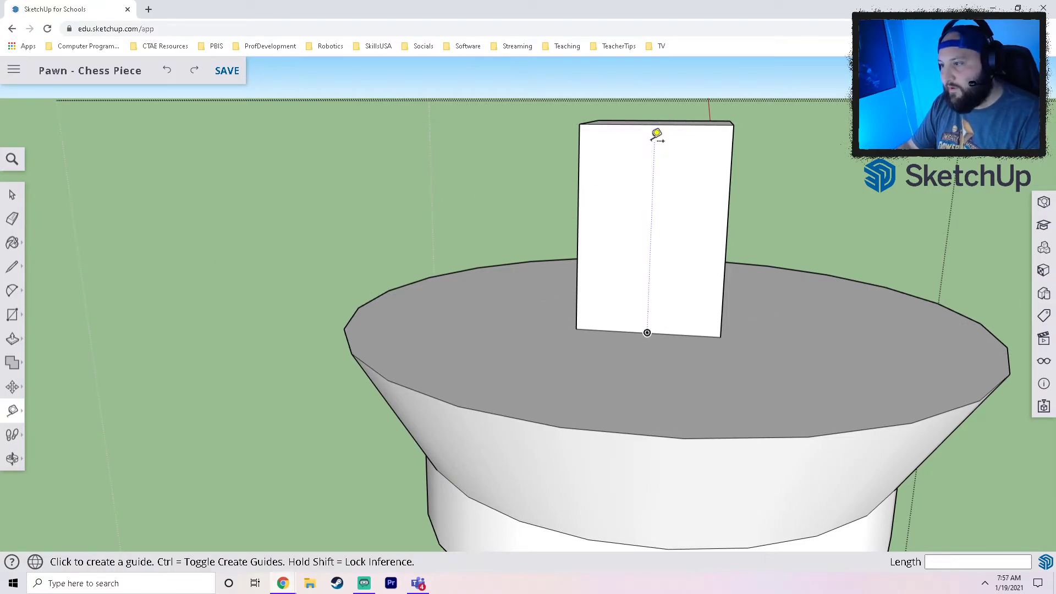
Place Tape Measure guides along the face's right vertical edge and horizontally across the face at mid-height
click(578, 229)
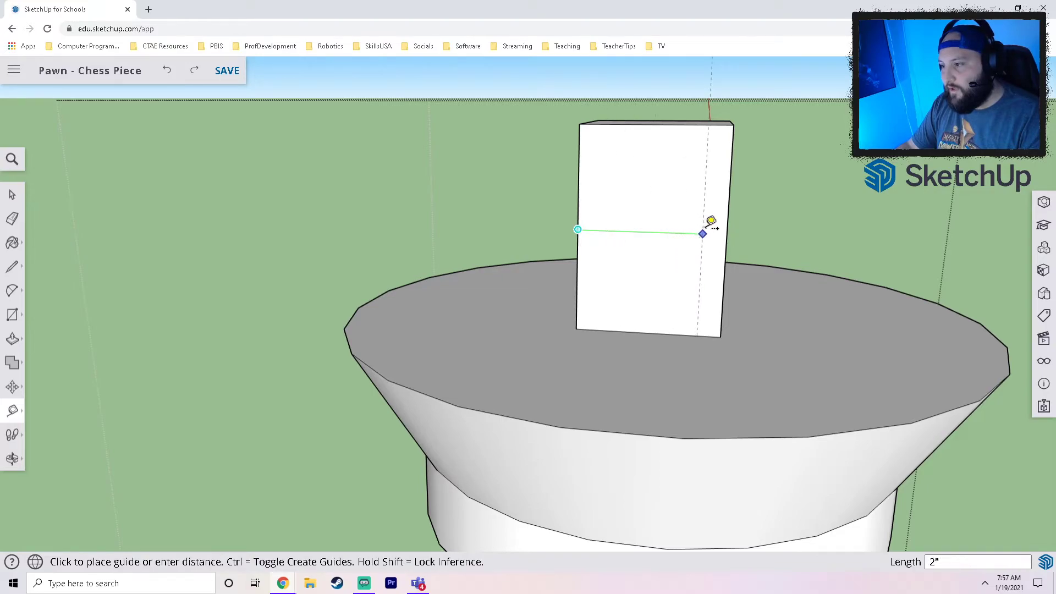
click(727, 230)
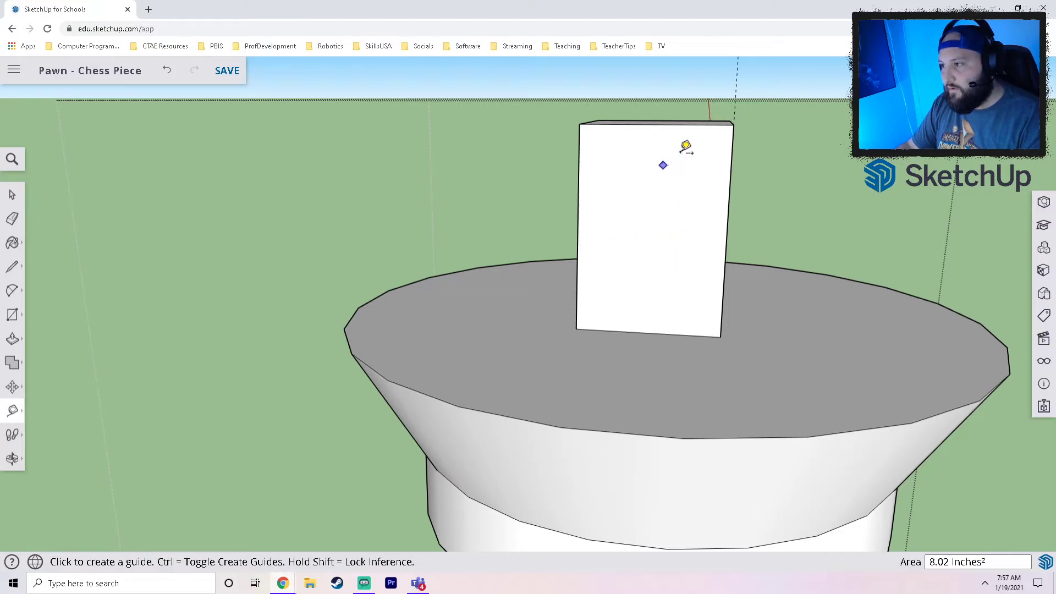
click(655, 124)
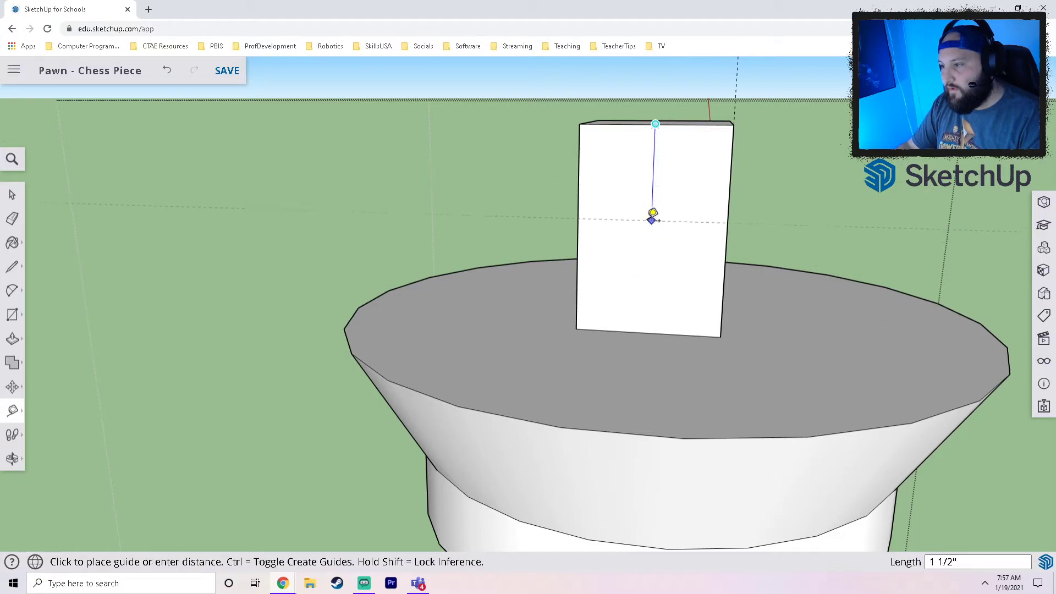
click(652, 228)
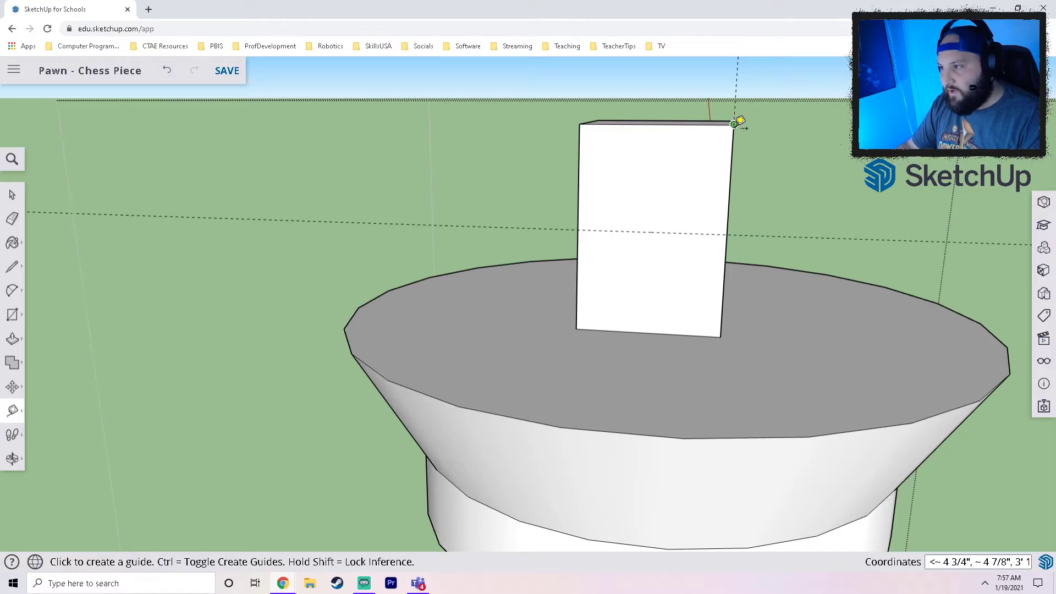
Add a guide along the face's bottom edge and a short vertical guide from its centre up towards the top edge
click(655, 124)
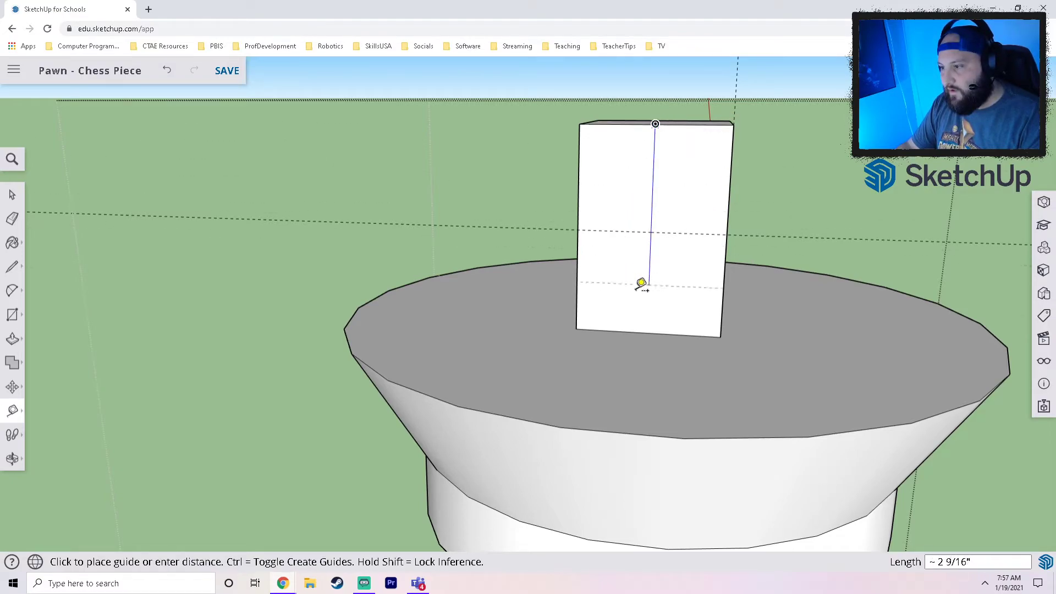
click(644, 322)
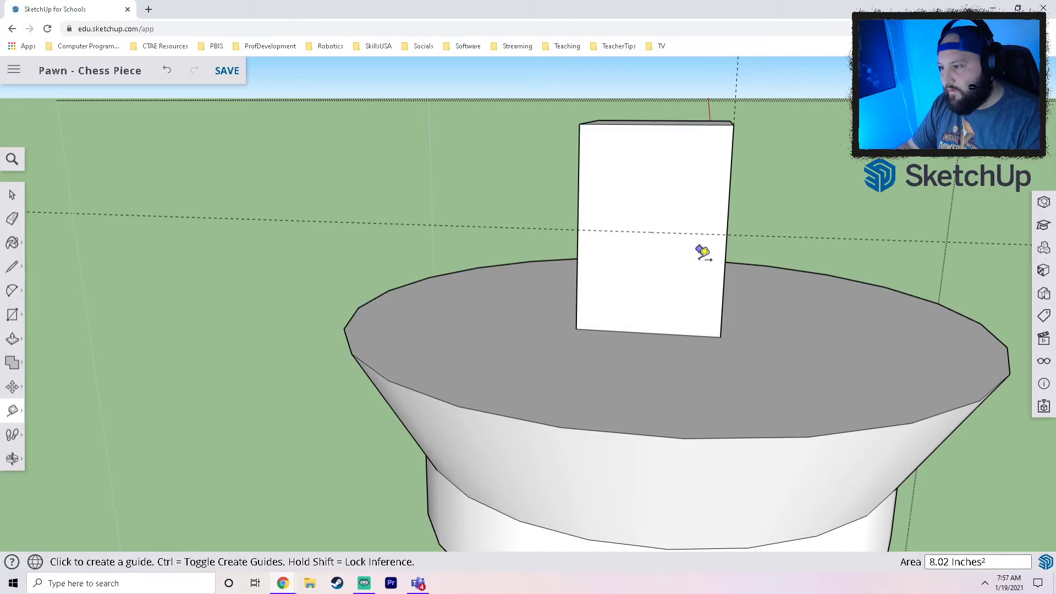
click(653, 322)
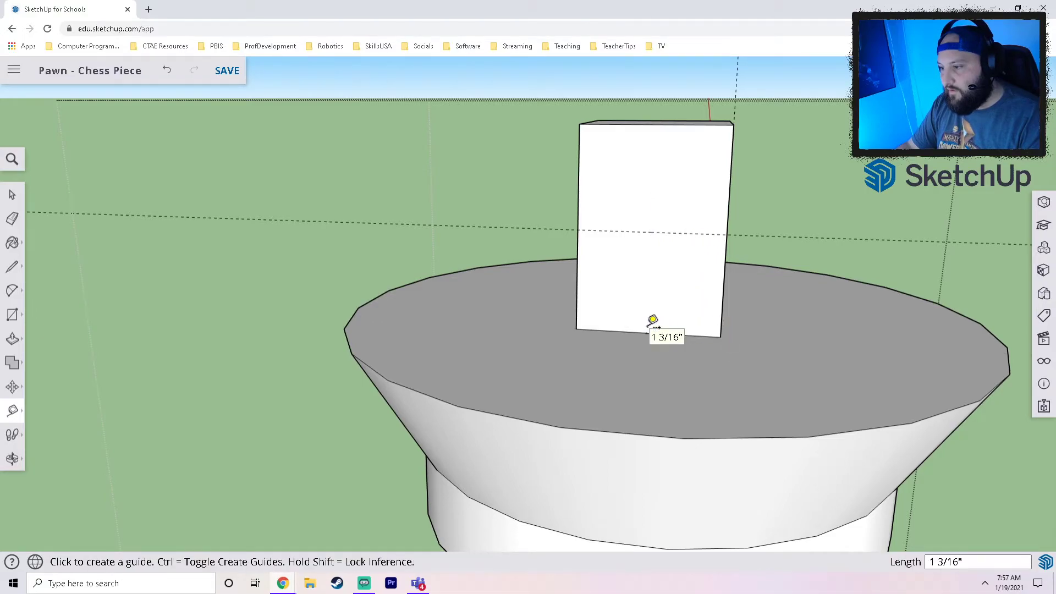
click(656, 123)
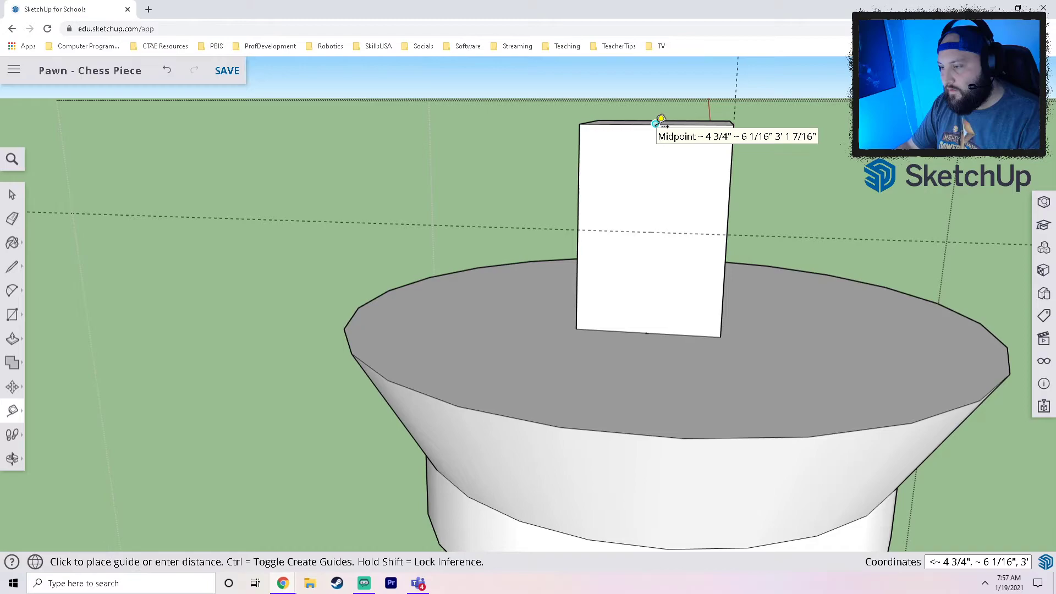
click(657, 329)
click(652, 231)
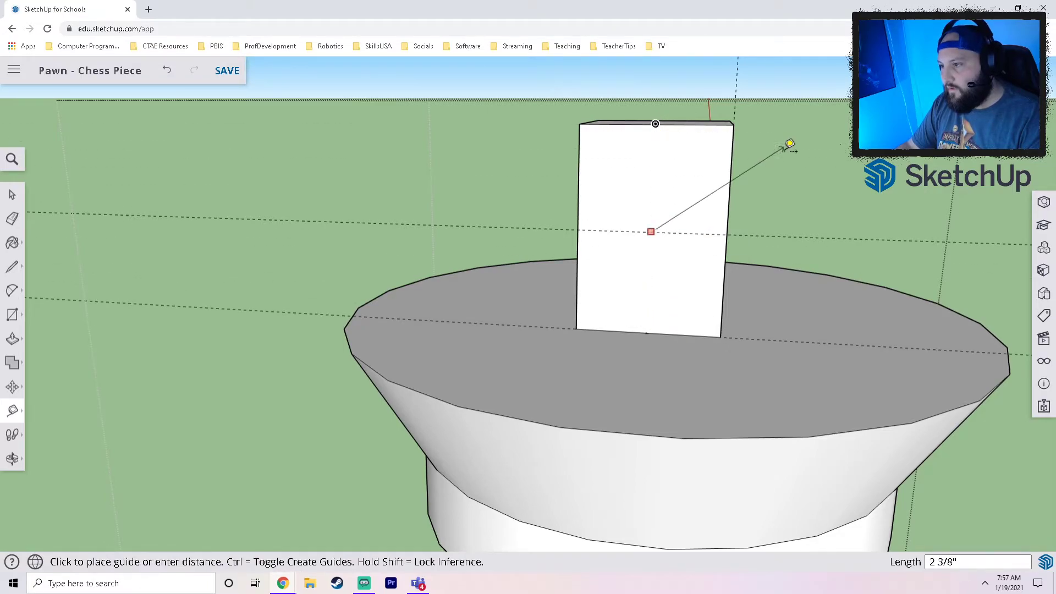
click(654, 138)
Draw a rectangle of about 2 7/16" by 1 1/2" from its centre at the face's guide intersection, spanning the full face width
middle_drag(715, 279, 549, 292)
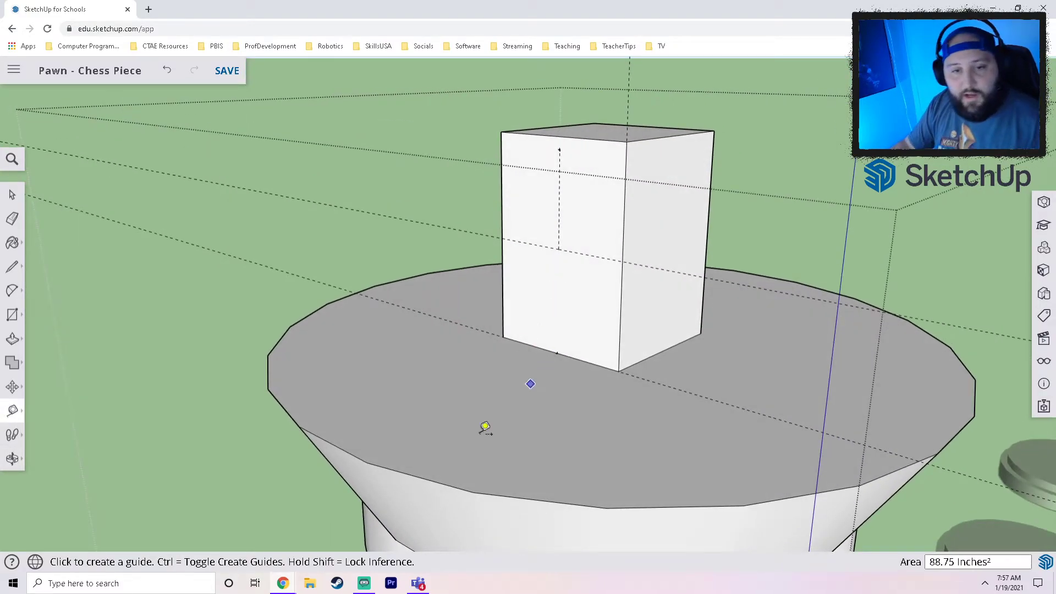
click(16, 320)
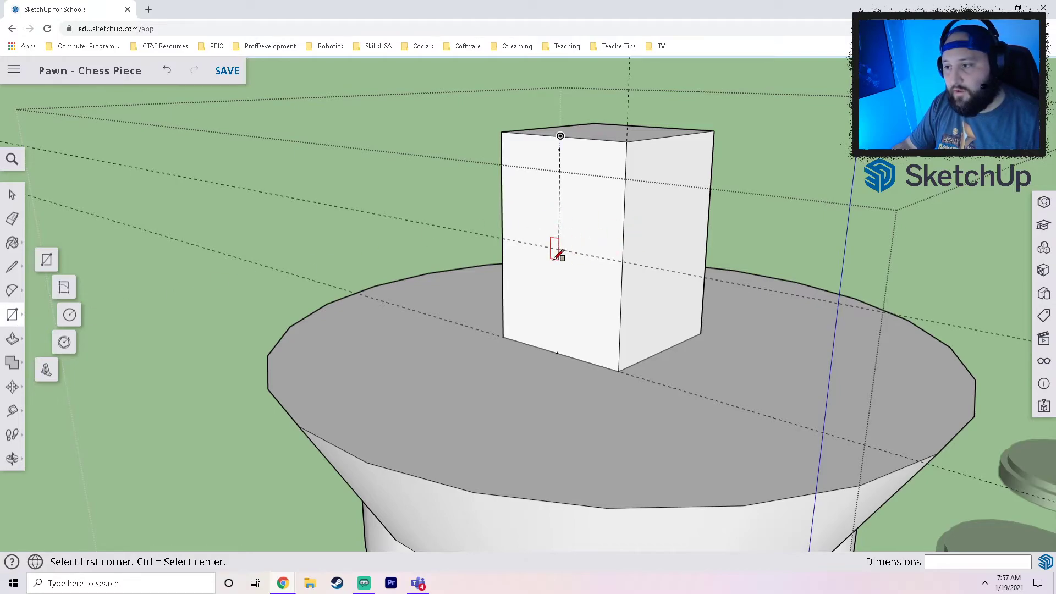
key(ctrl)
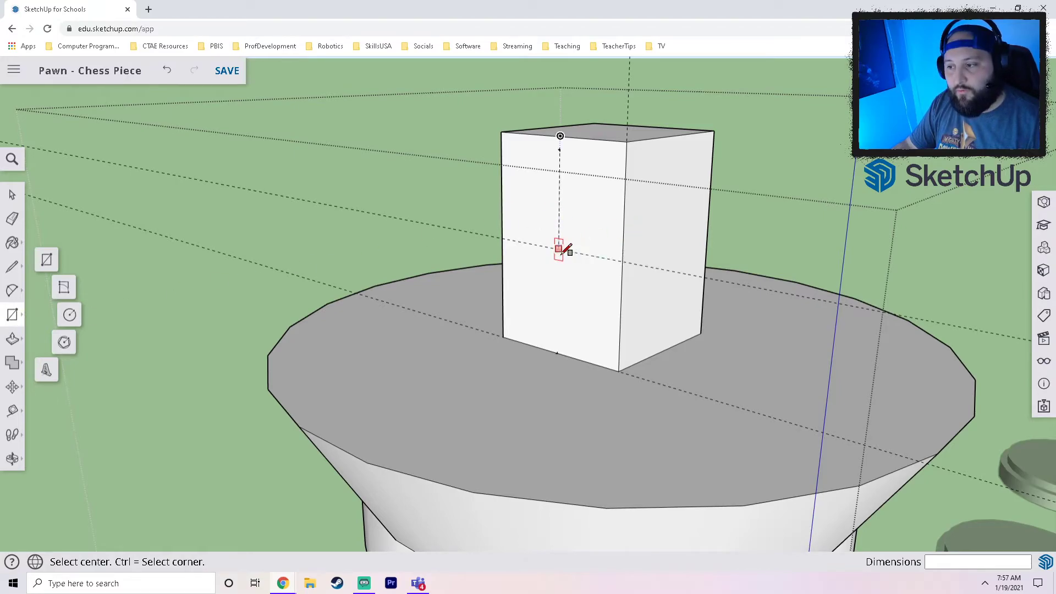
click(559, 248)
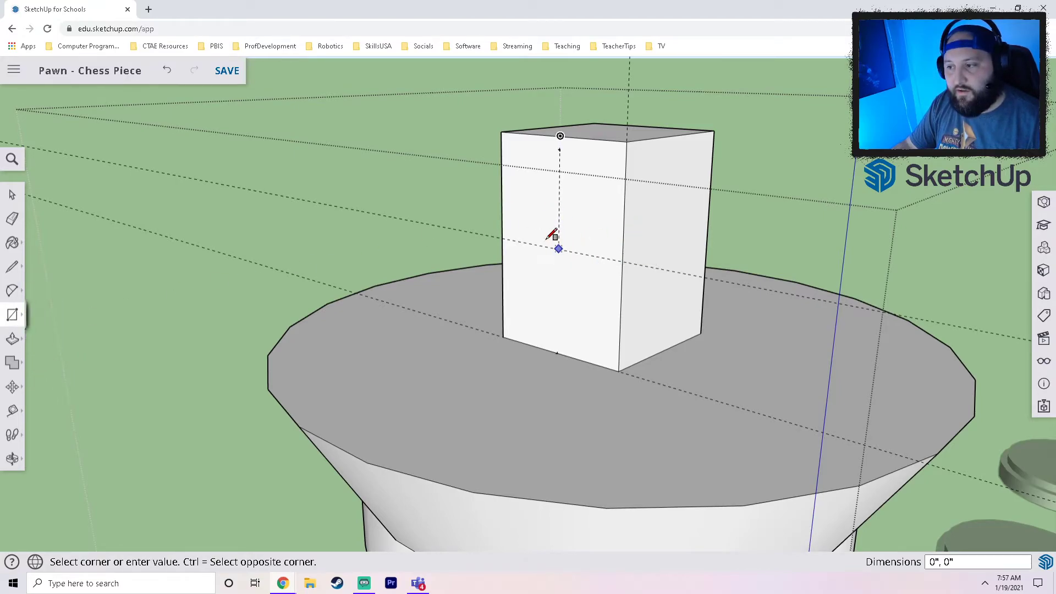
click(512, 191)
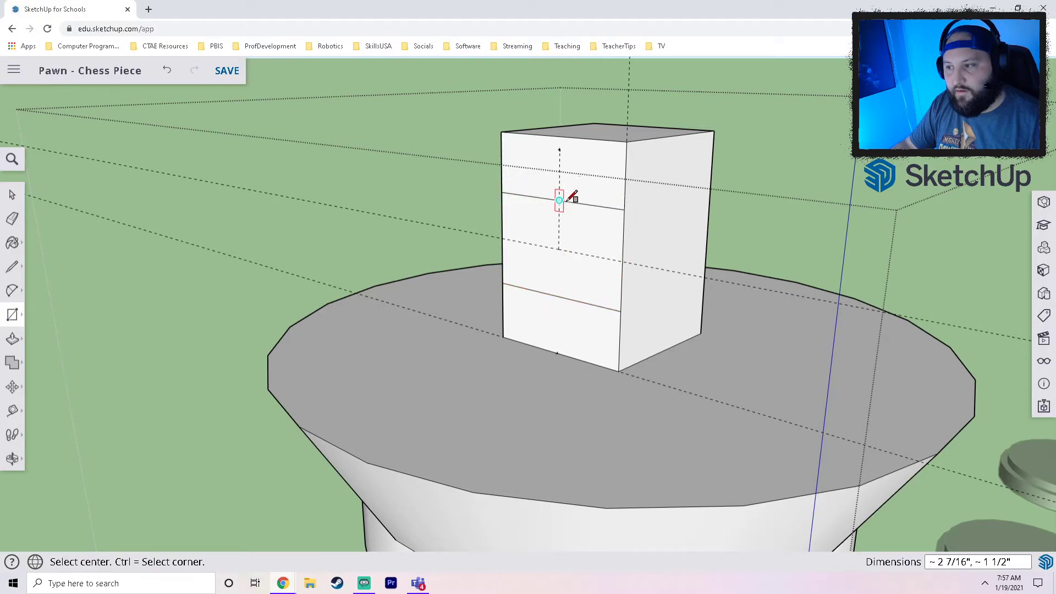
Try continuing the rectangle's upper and lower edges across the adjacent side face with the Line tool
middle_drag(629, 256, 451, 266)
click(9, 195)
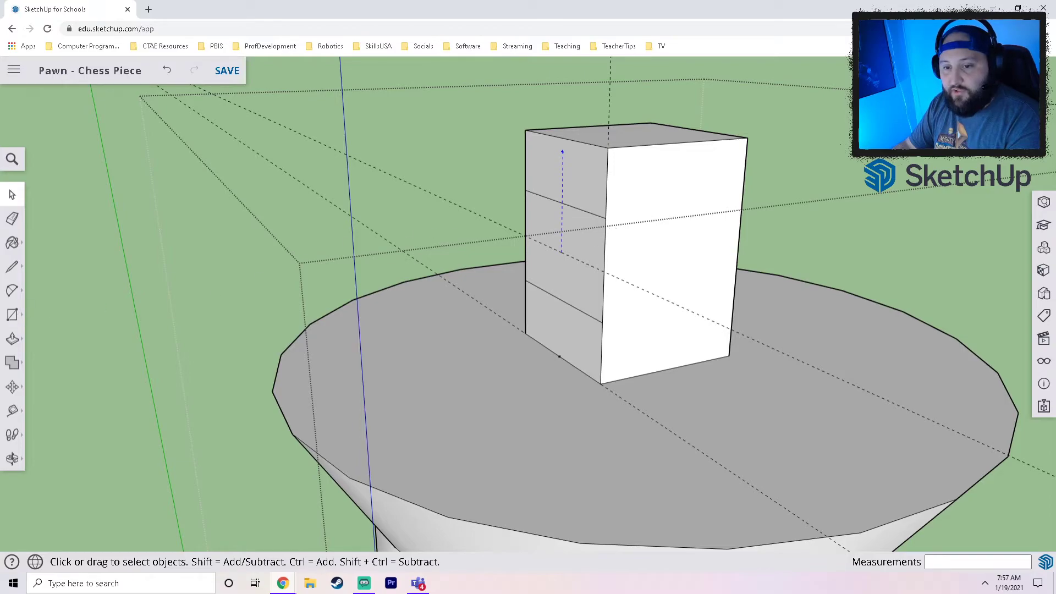
click(12, 267)
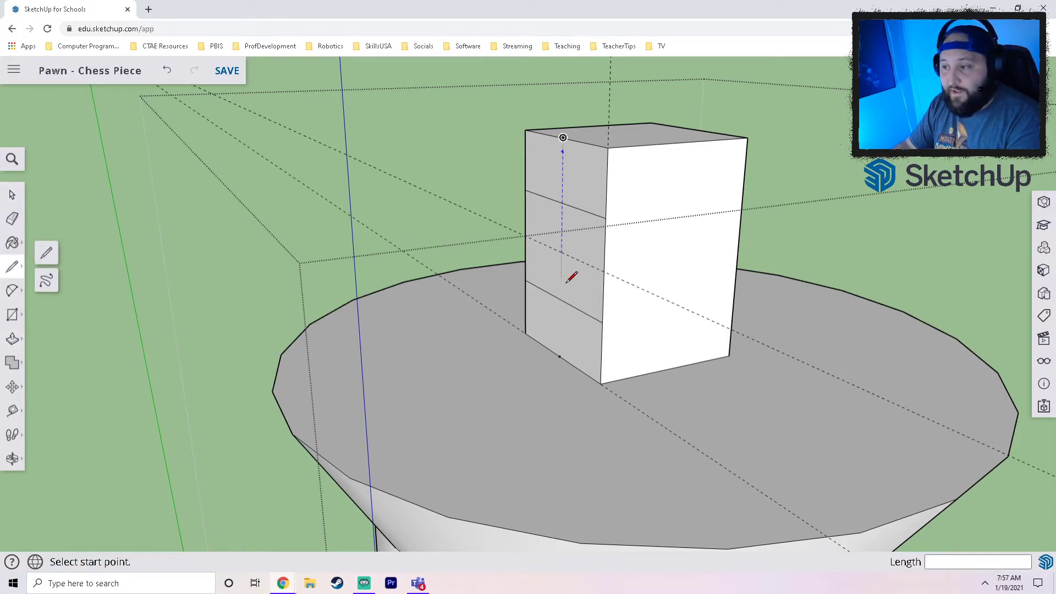
click(606, 218)
click(744, 202)
middle_drag(750, 206, 583, 290)
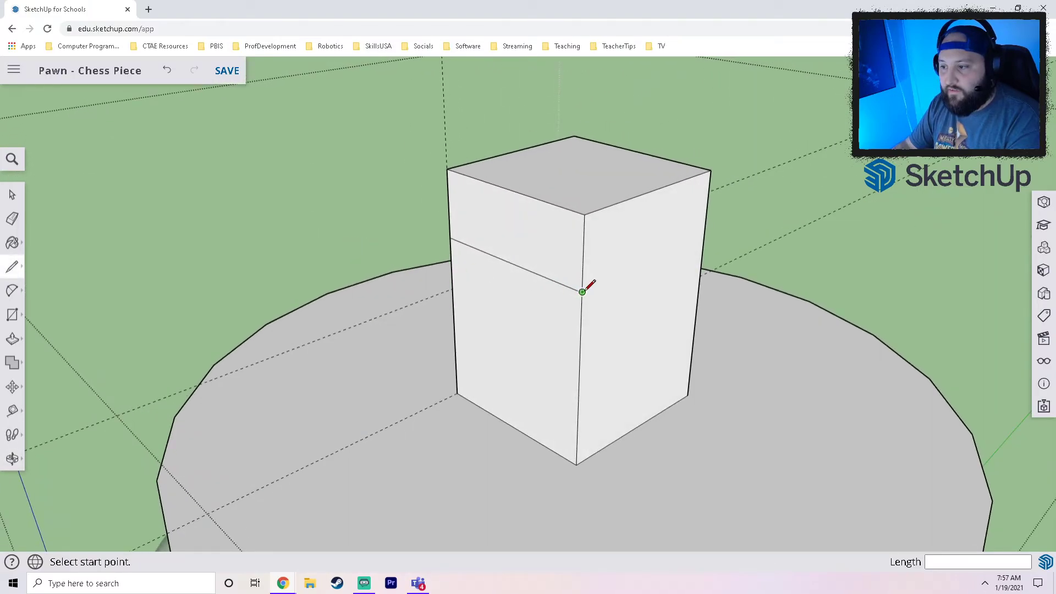
middle_drag(701, 320, 825, 283)
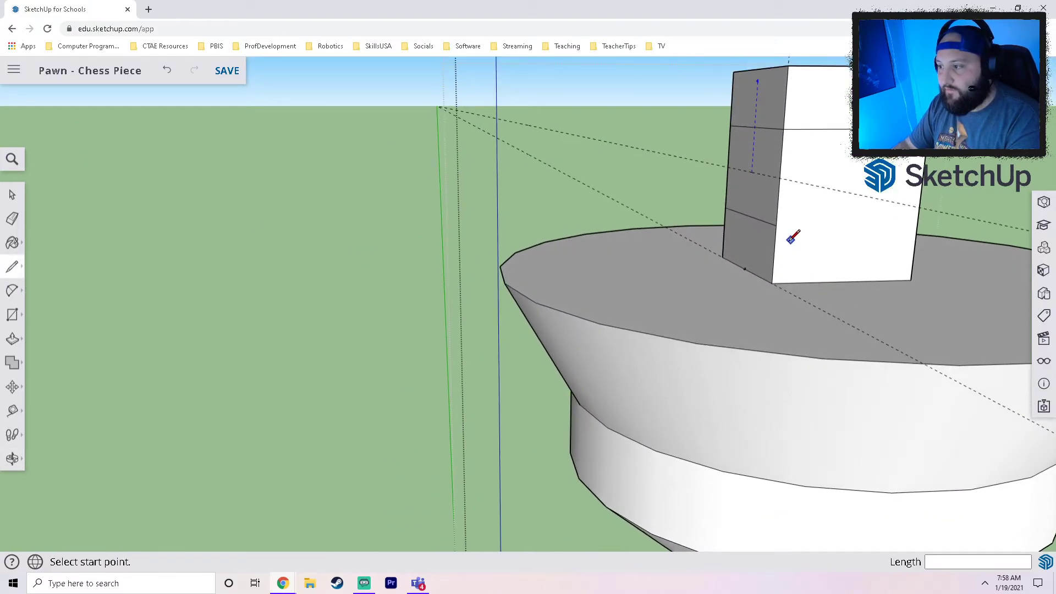
click(776, 225)
middle_drag(867, 226, 617, 245)
click(526, 278)
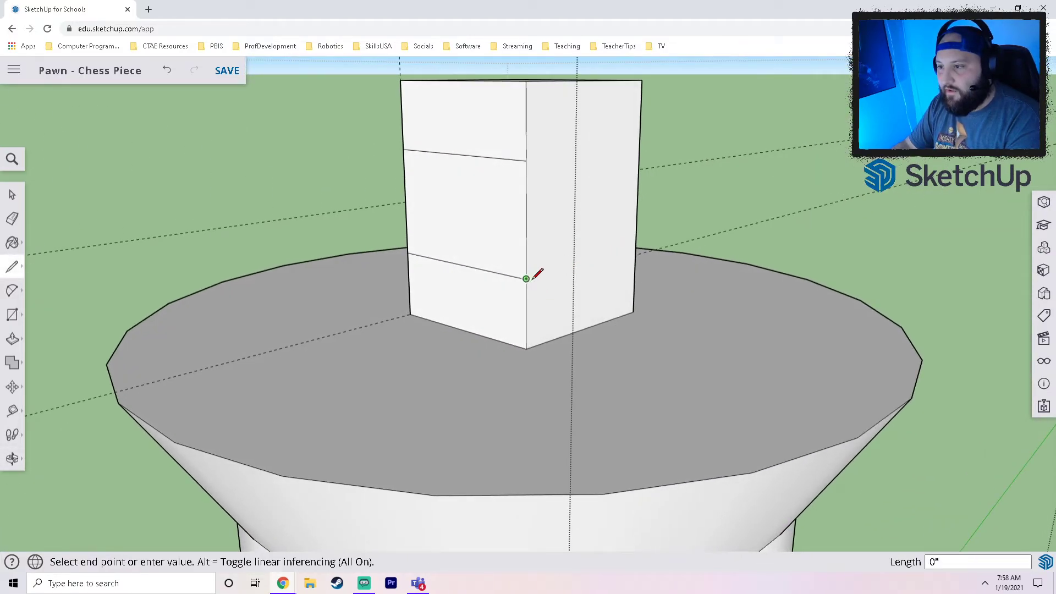
key(Escape)
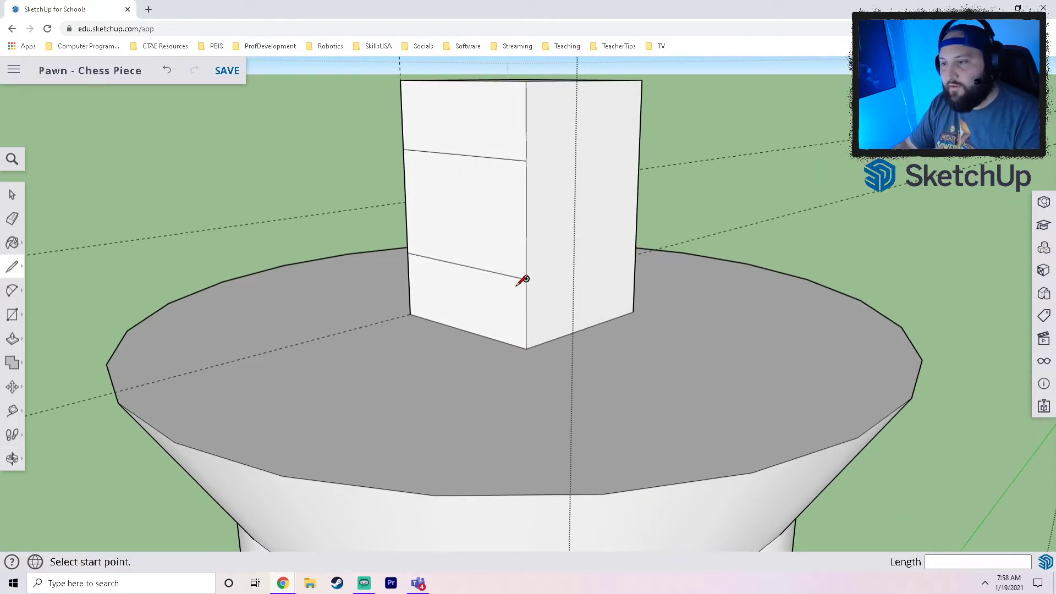
middle_drag(409, 314, 632, 361)
mouse_move(491, 247)
middle_down()
mouse_move(735, 278)
mouse_move(716, 281)
middle_up()
Try rotating the centred rectangle on the block's side face about the midpoint of a top edge
click(12, 195)
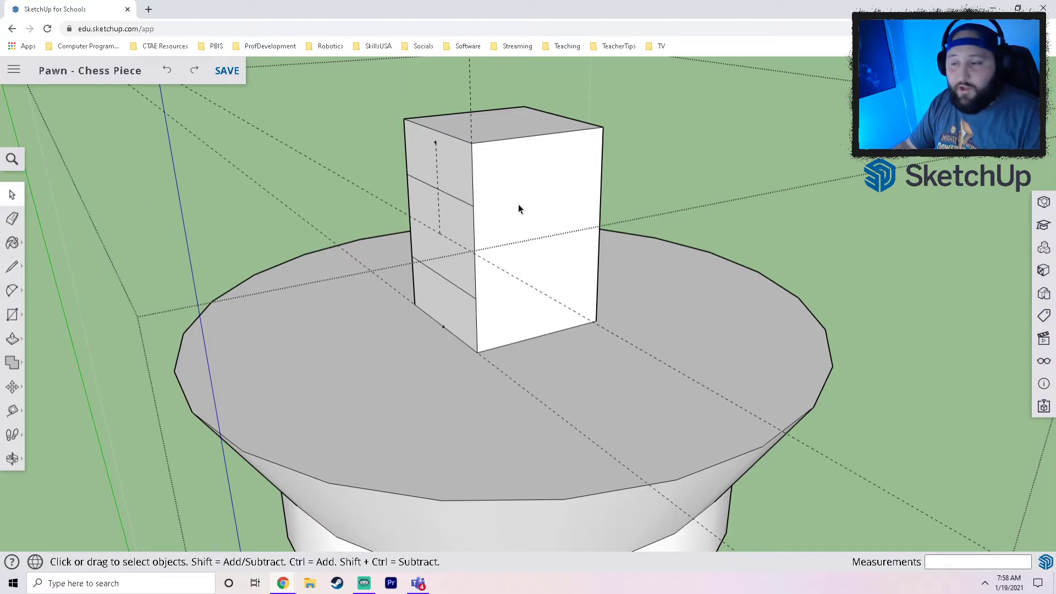
click(465, 201)
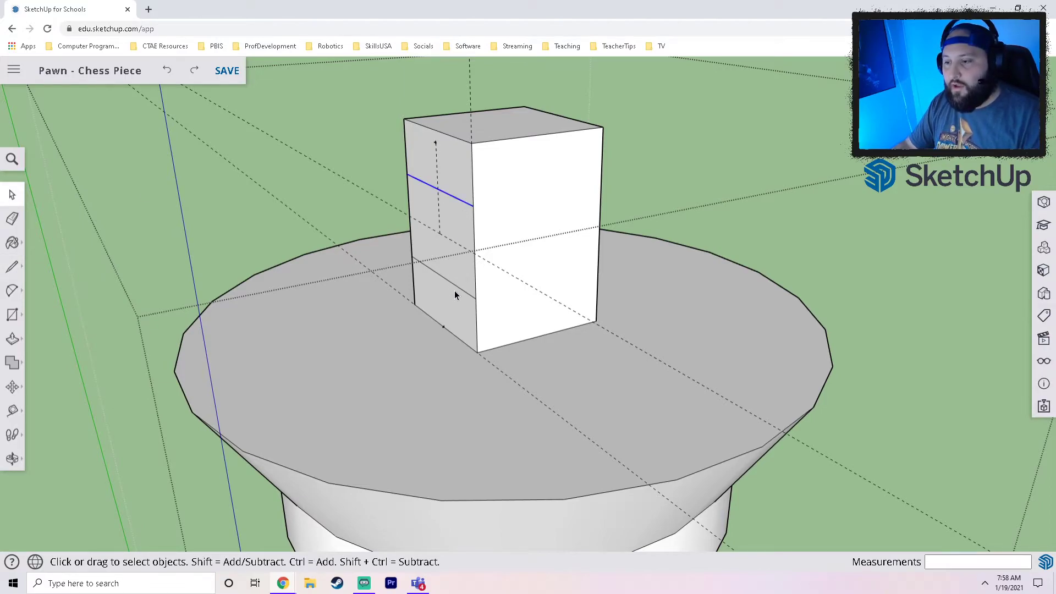
click(461, 276)
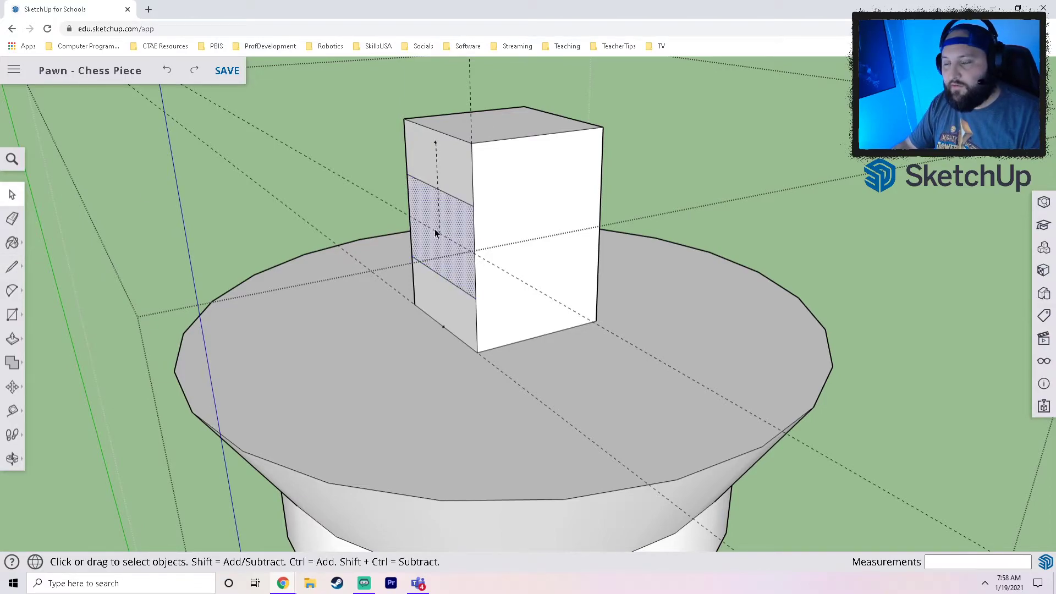
click(12, 387)
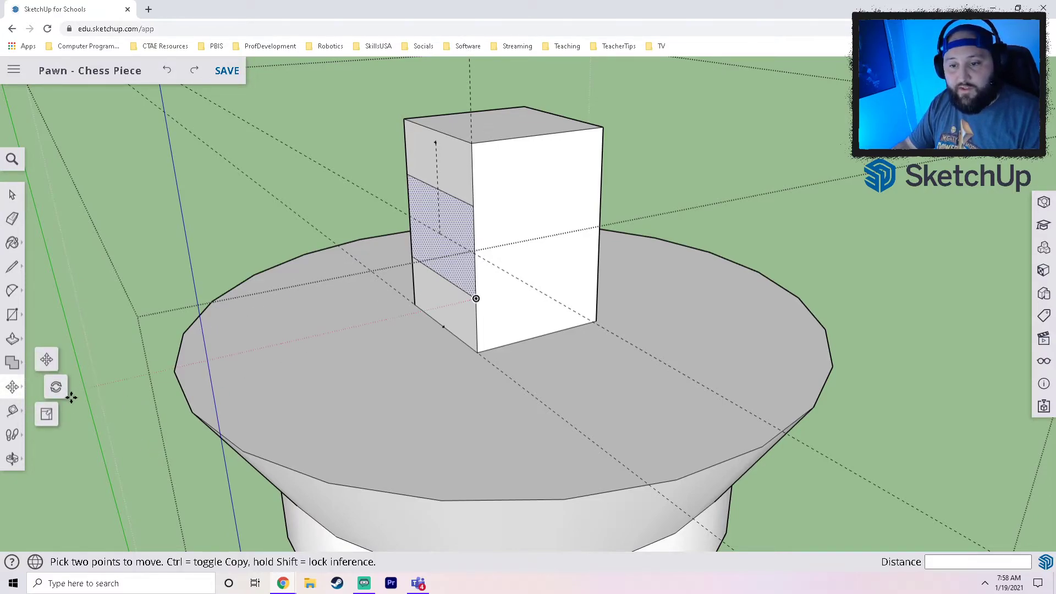
click(56, 387)
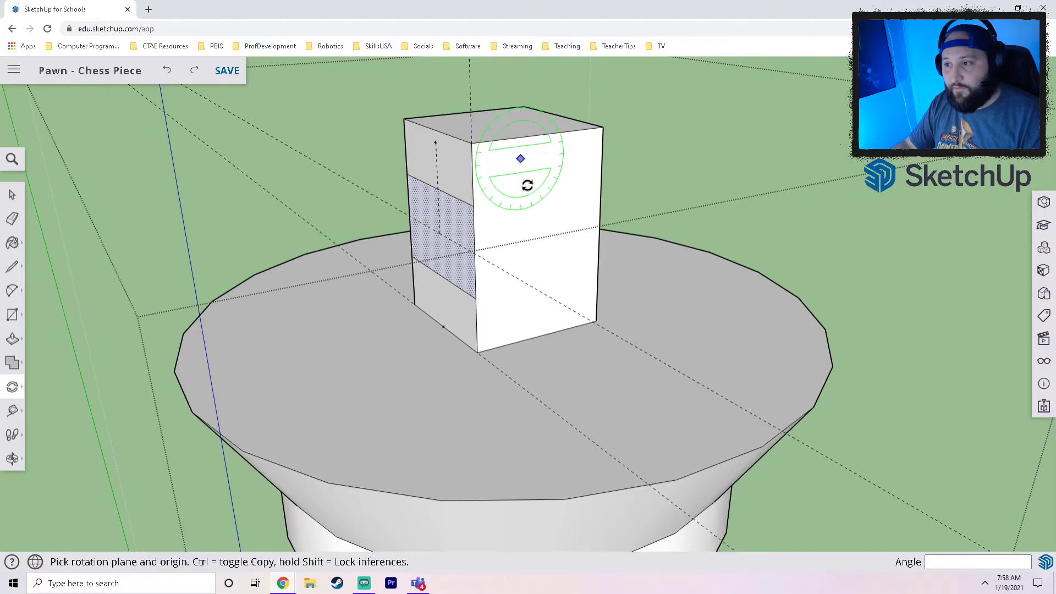
middle_drag(519, 170, 502, 283)
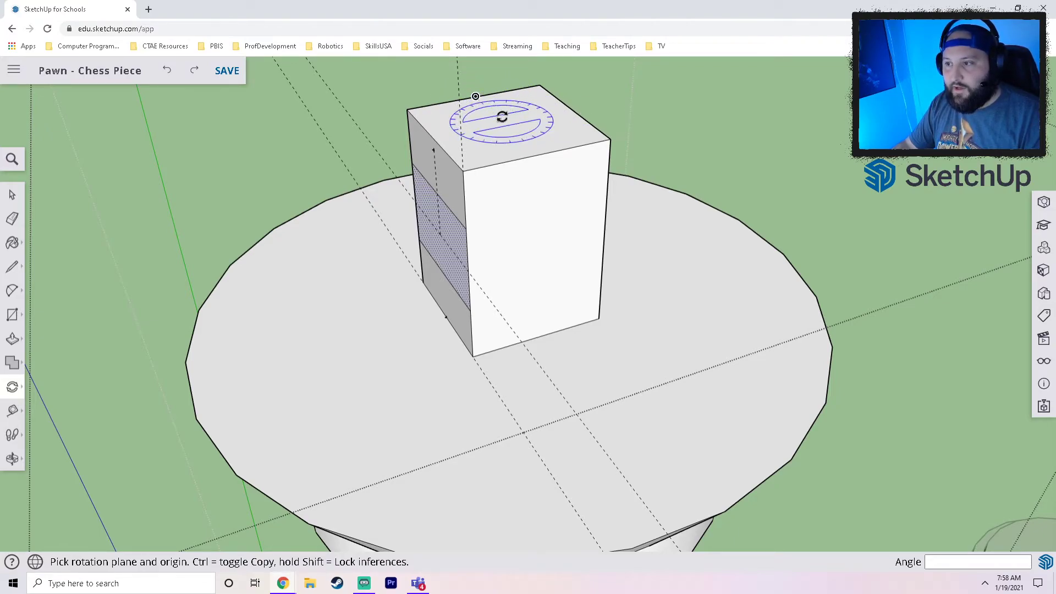
click(476, 97)
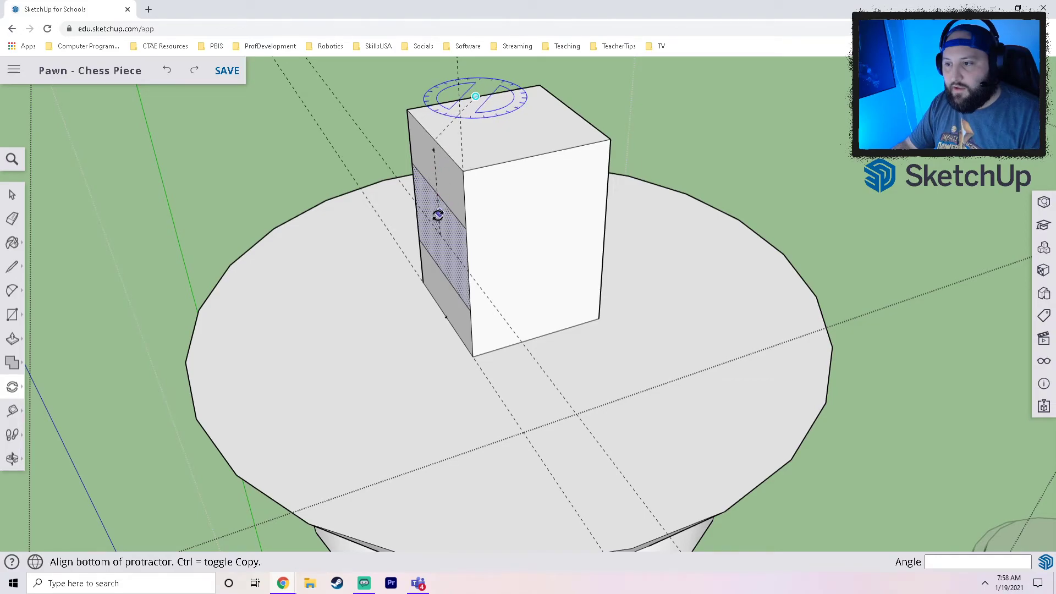
click(440, 235)
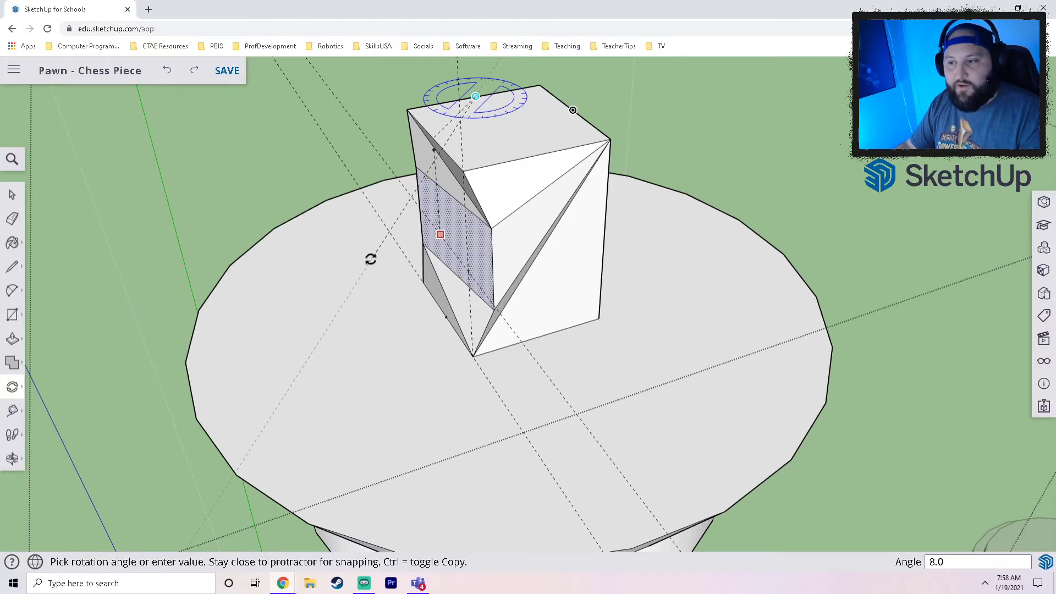
key(Escape)
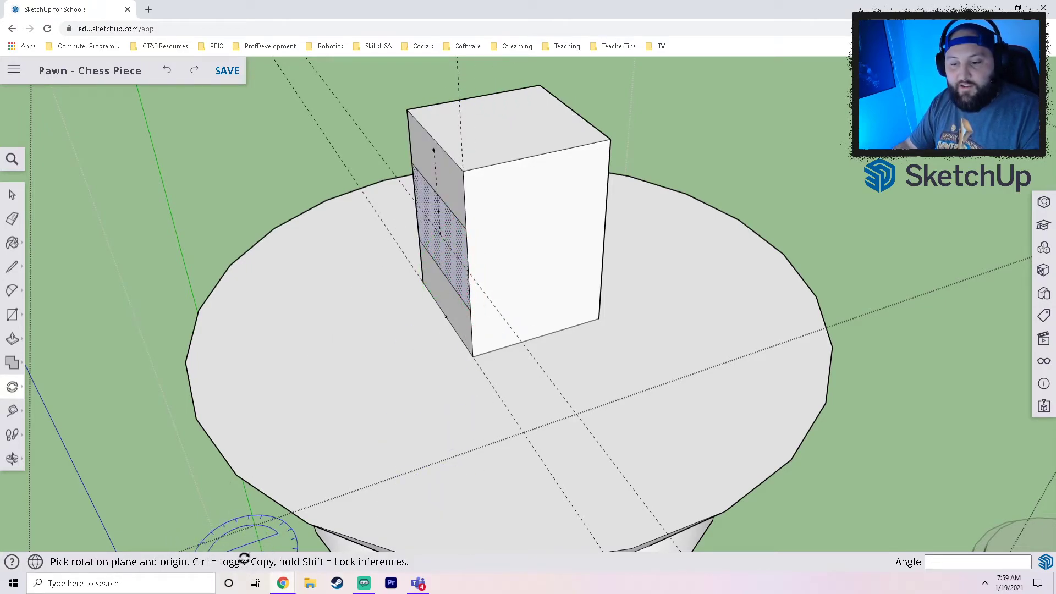
Try making a rotated copy of the side rectangle about the same top-edge midpoint
click(477, 98)
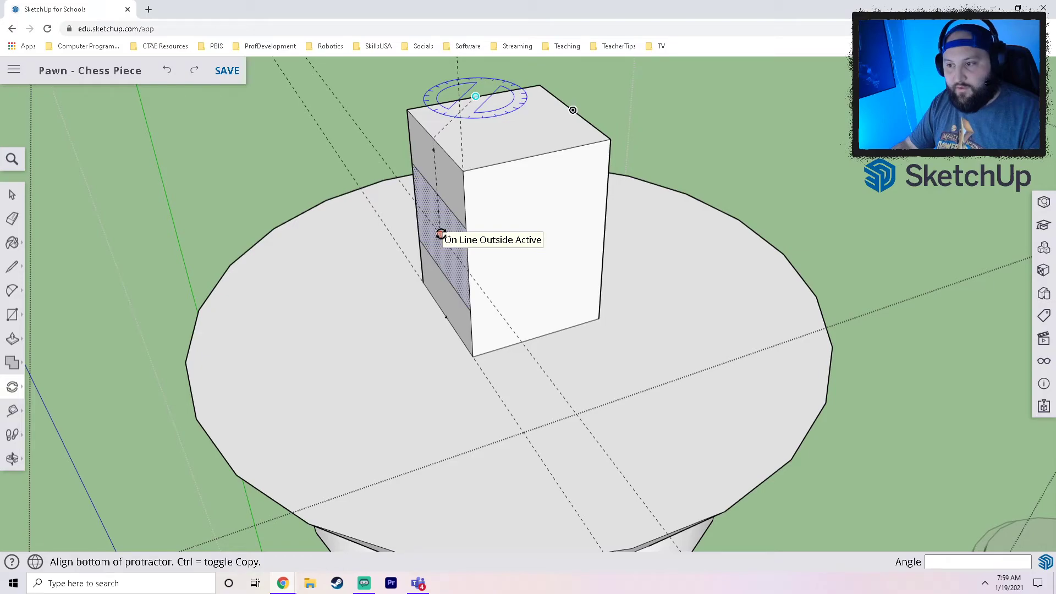
click(441, 235)
middle_drag(619, 211, 885, 325)
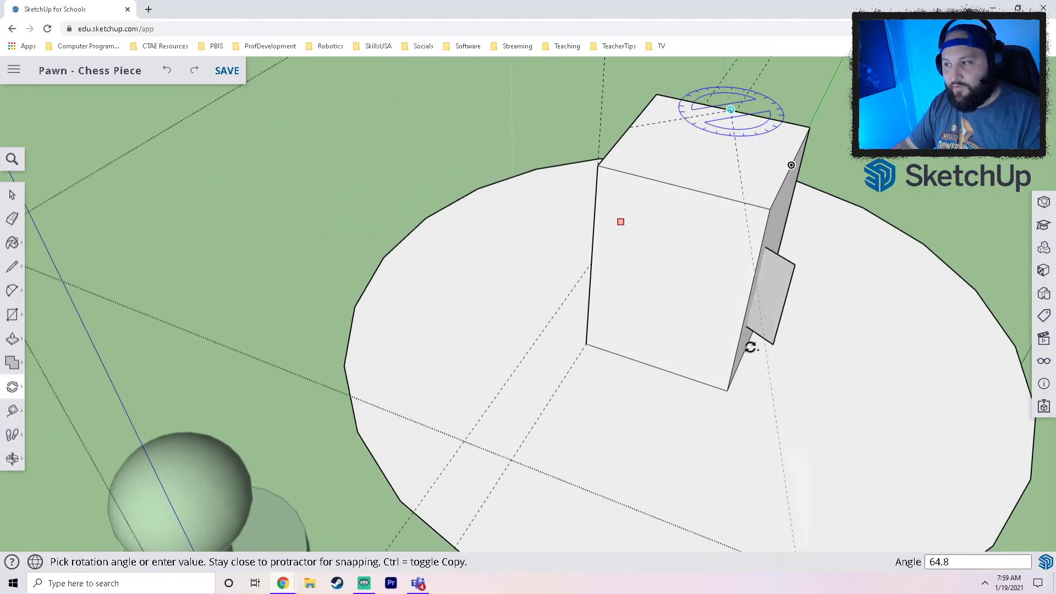
middle_drag(771, 309, 601, 307)
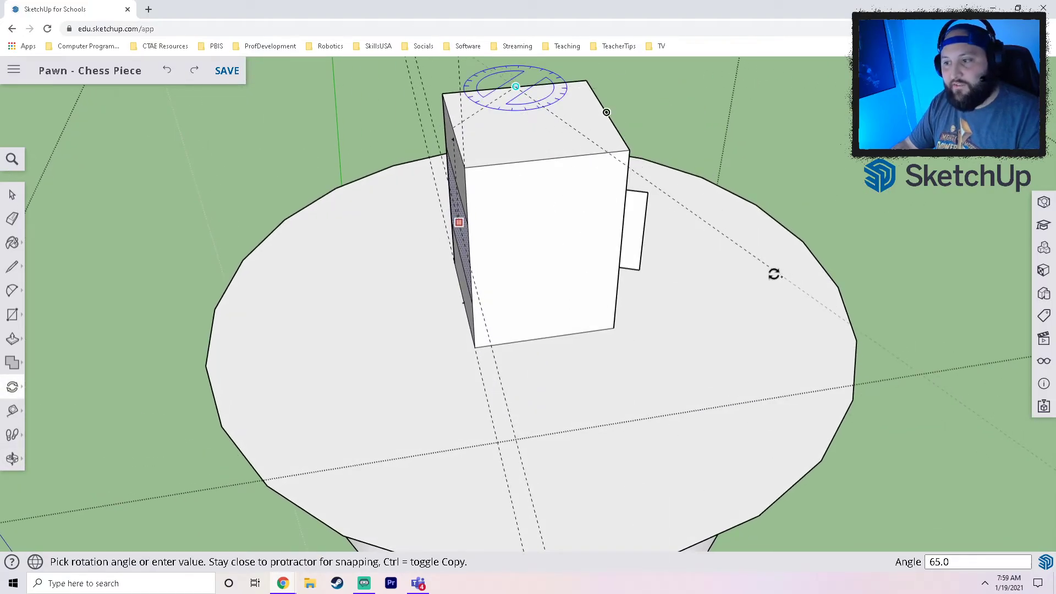
key(Escape)
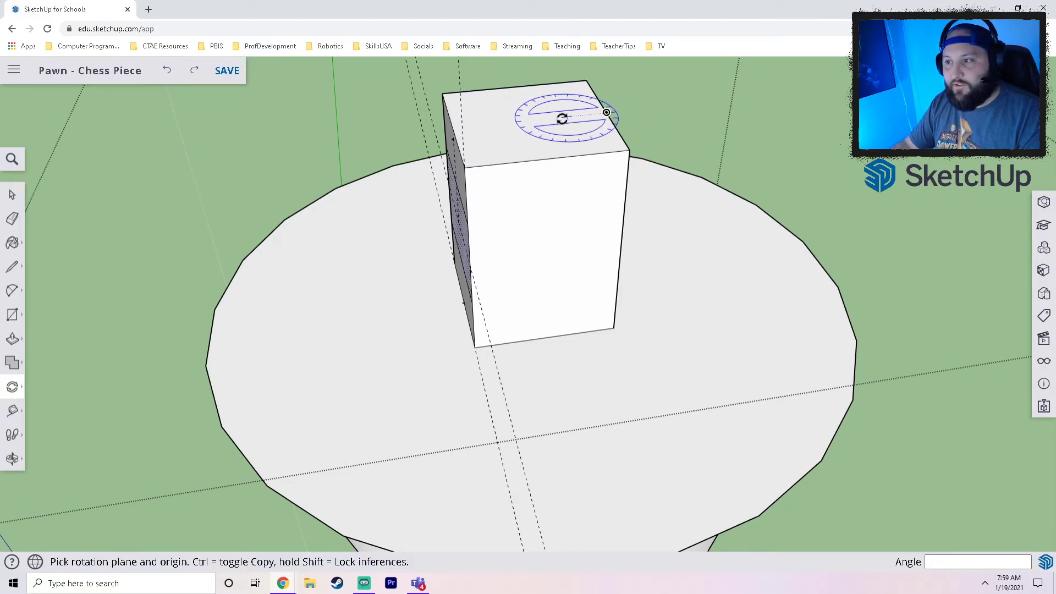
Try to rotate a copy of the side rectangle about the centre of the block's top face onto the opposite side
click(529, 120)
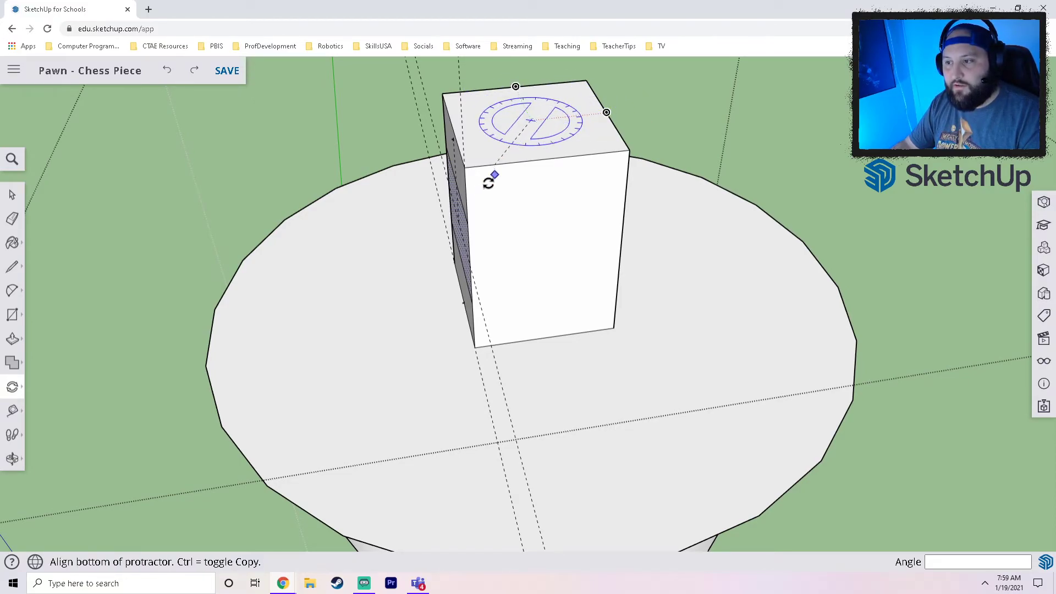
middle_drag(455, 232, 643, 199)
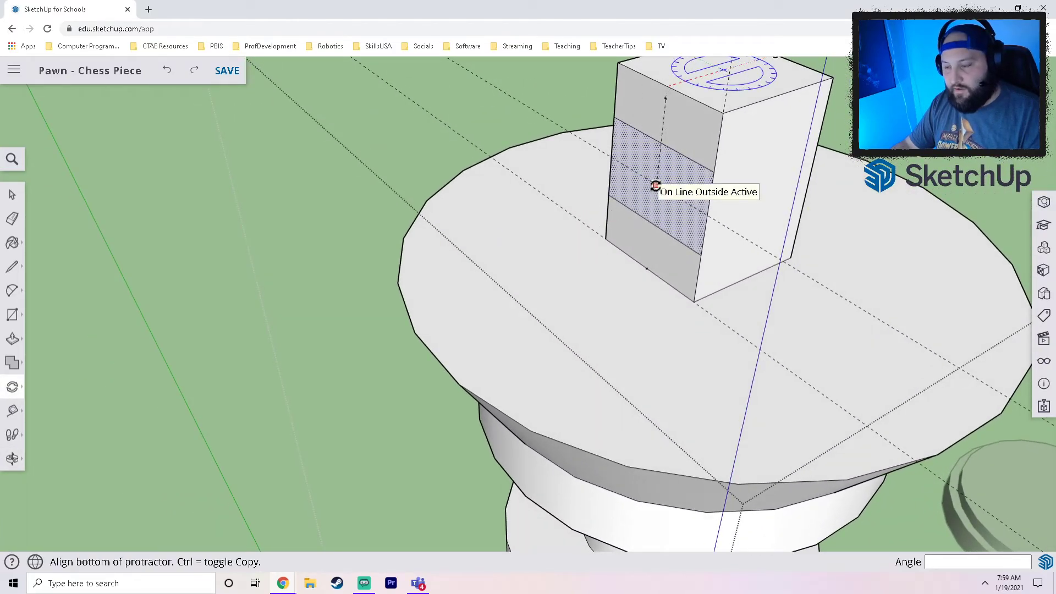
click(656, 185)
middle_drag(851, 188, 592, 239)
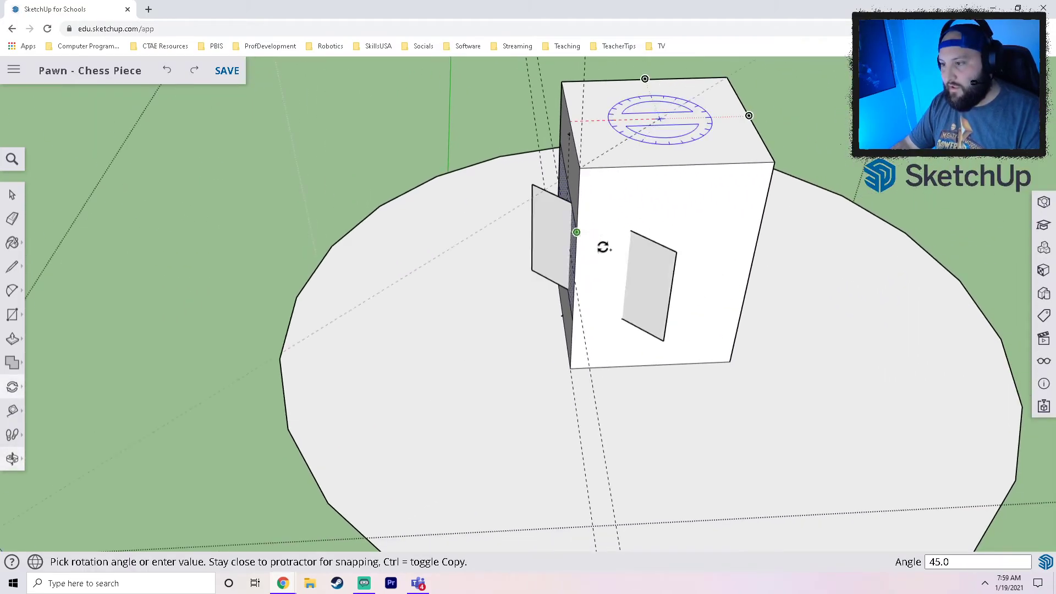
middle_drag(766, 240, 337, 160)
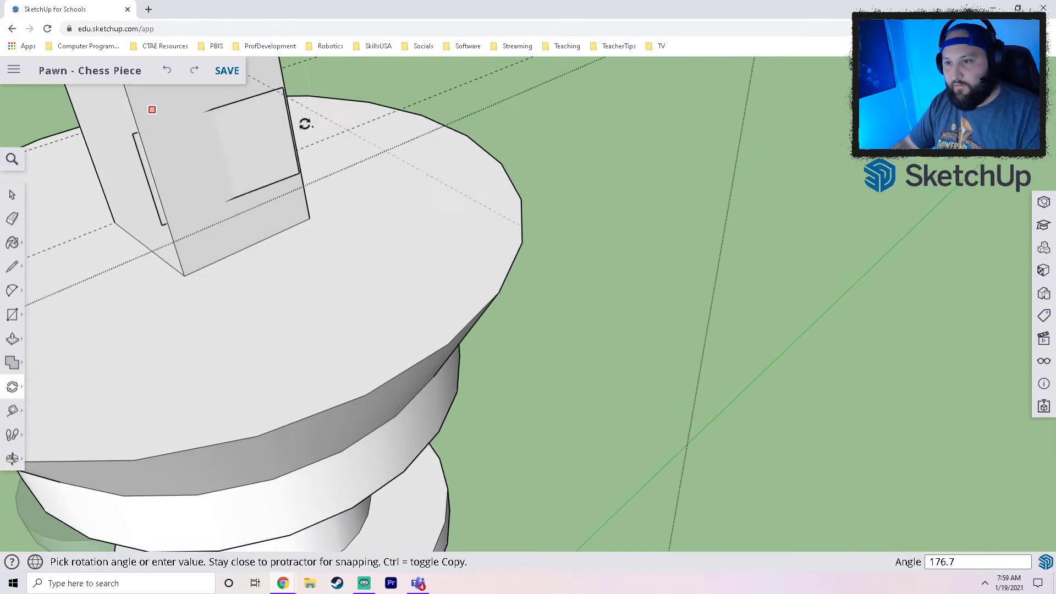
middle_drag(230, 149, 504, 238)
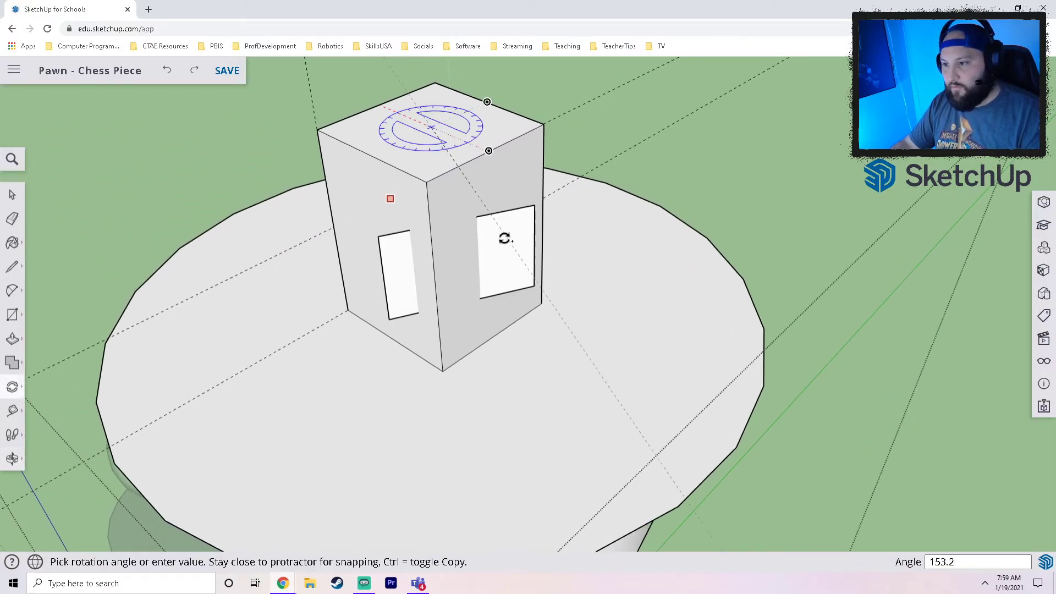
click(490, 152)
middle_drag(503, 245, 612, 297)
middle_drag(600, 334, 637, 292)
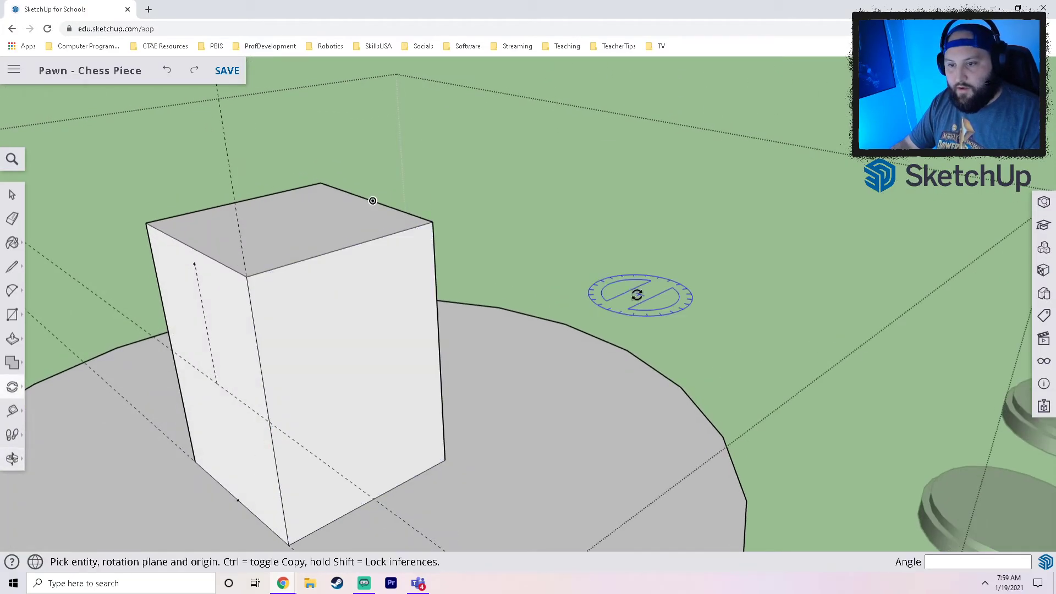
middle_drag(283, 396, 522, 287)
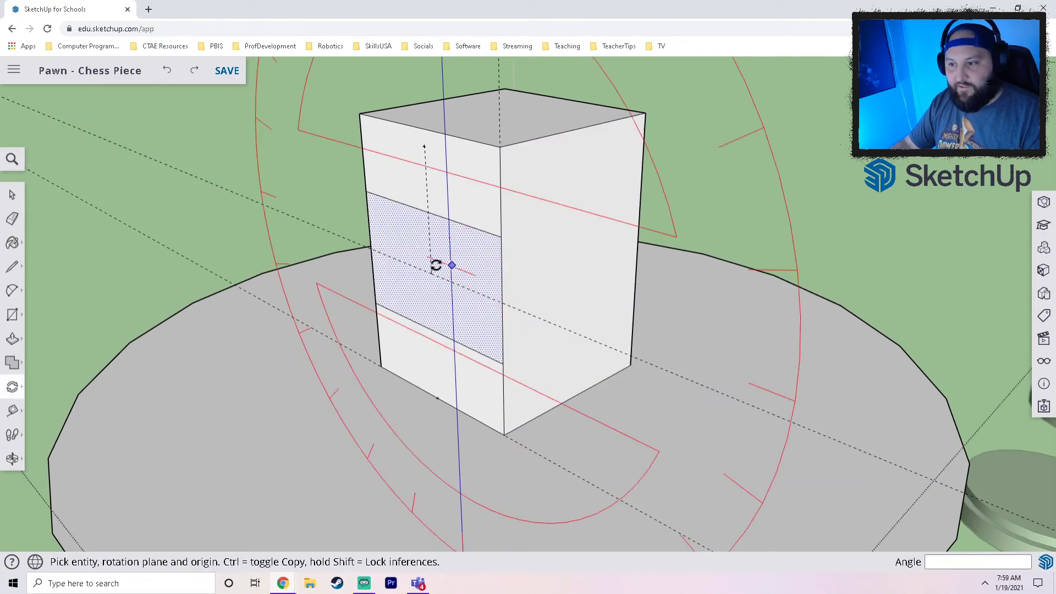
click(8, 390)
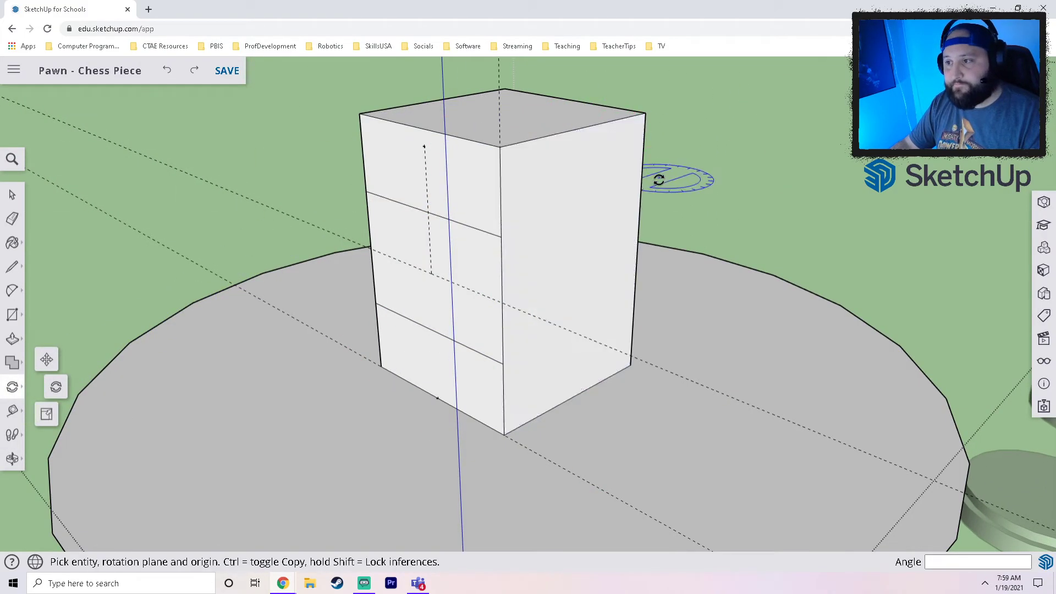
middle_drag(557, 153, 463, 160)
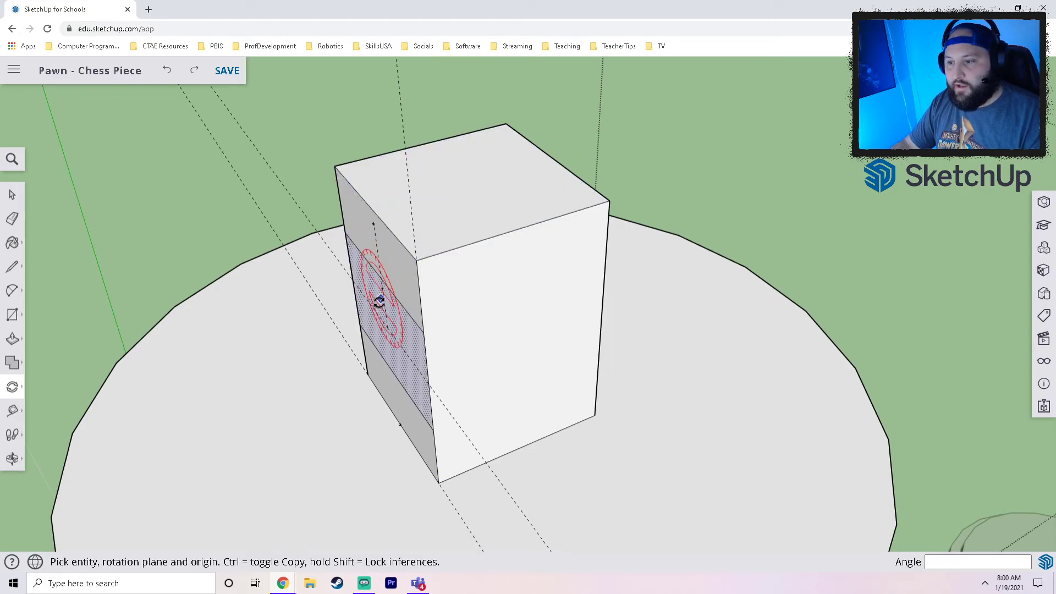
click(382, 331)
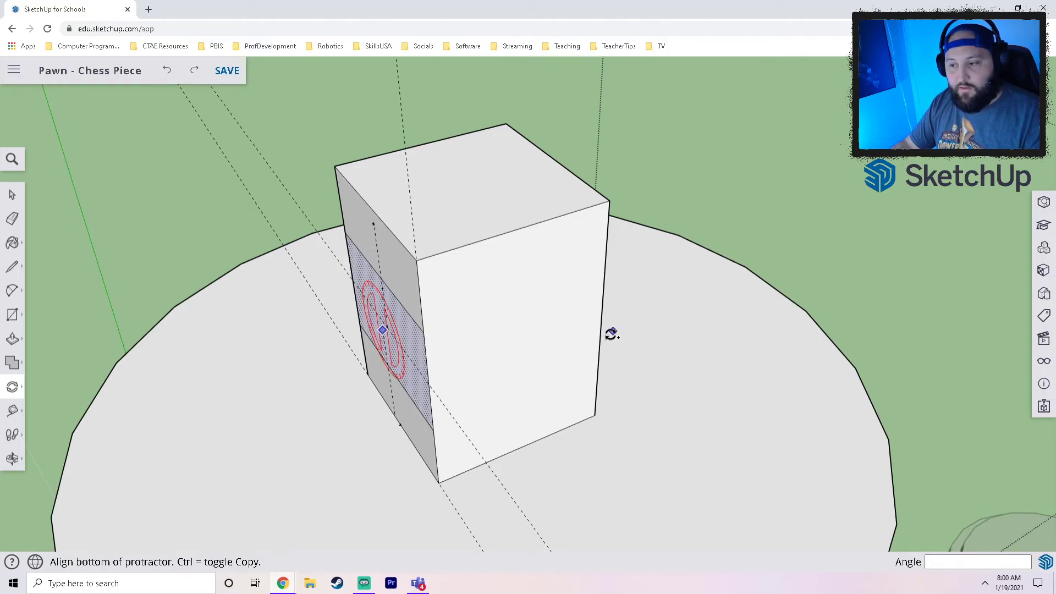
key(Escape)
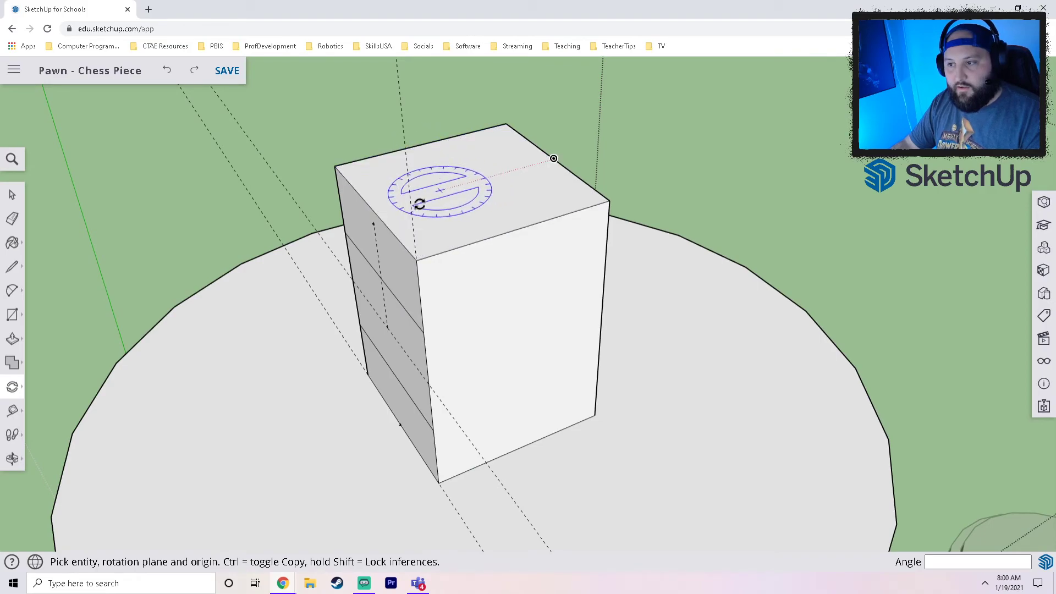
Rotate a copy of the side face's middle rectangle 180° about the centre of the block's top face onto the opposite side face
middle_drag(384, 327, 490, 352)
middle_drag(599, 342, 539, 292)
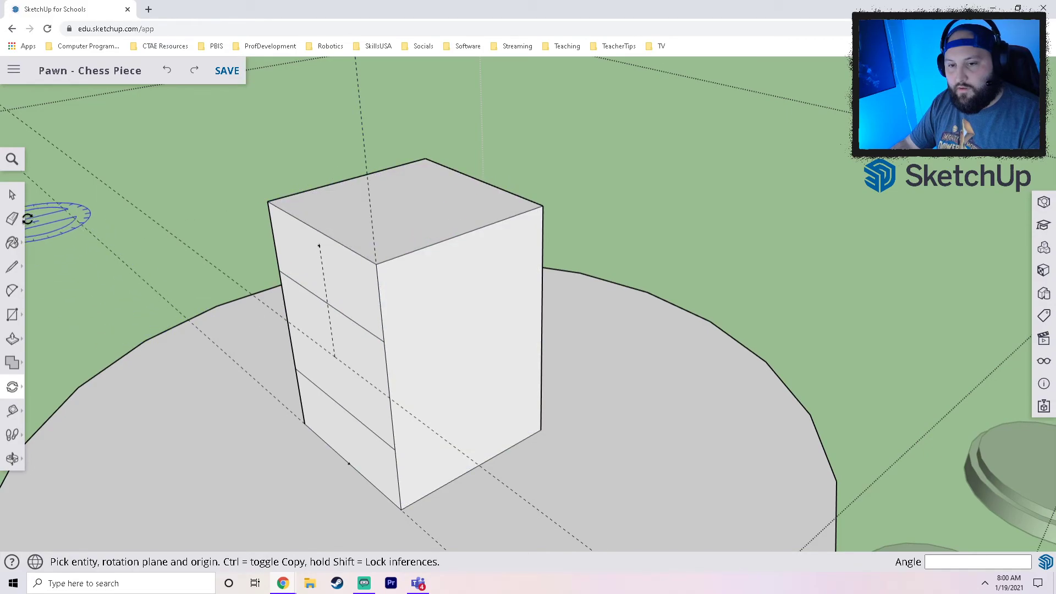
click(12, 196)
click(352, 389)
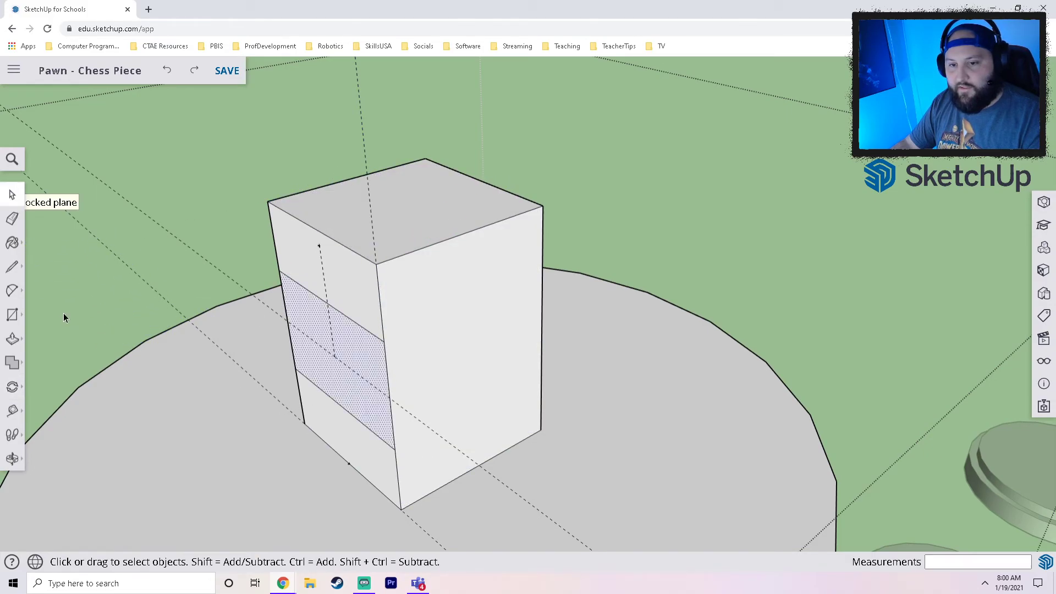
click(13, 392)
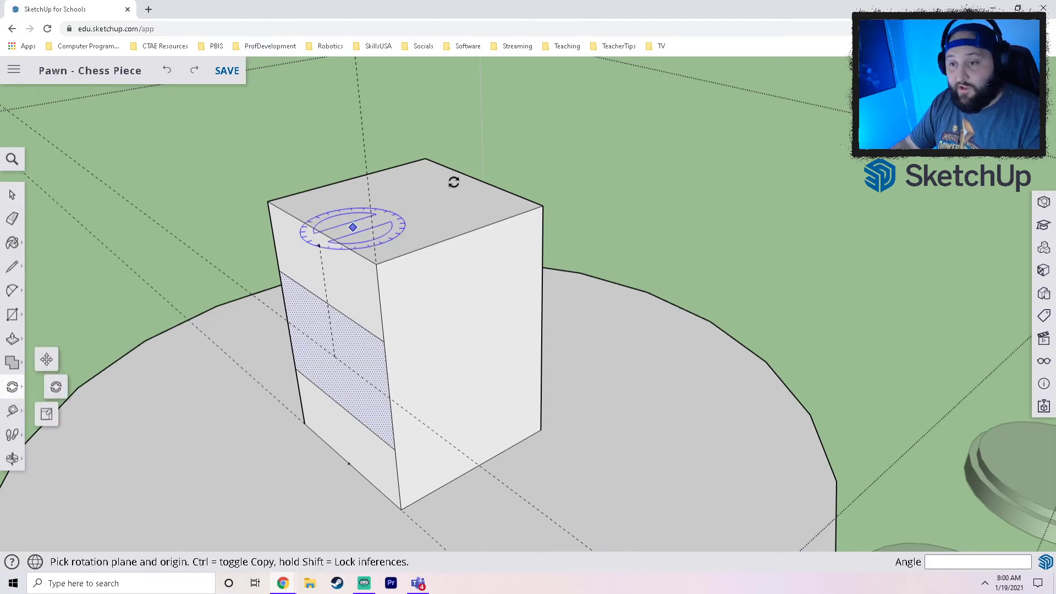
click(405, 207)
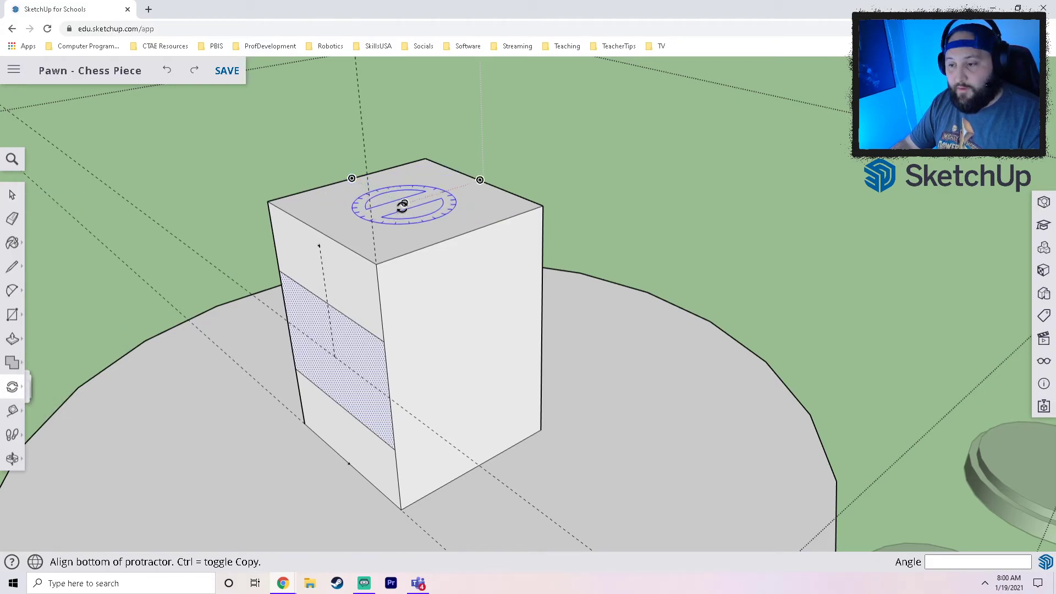
click(334, 357)
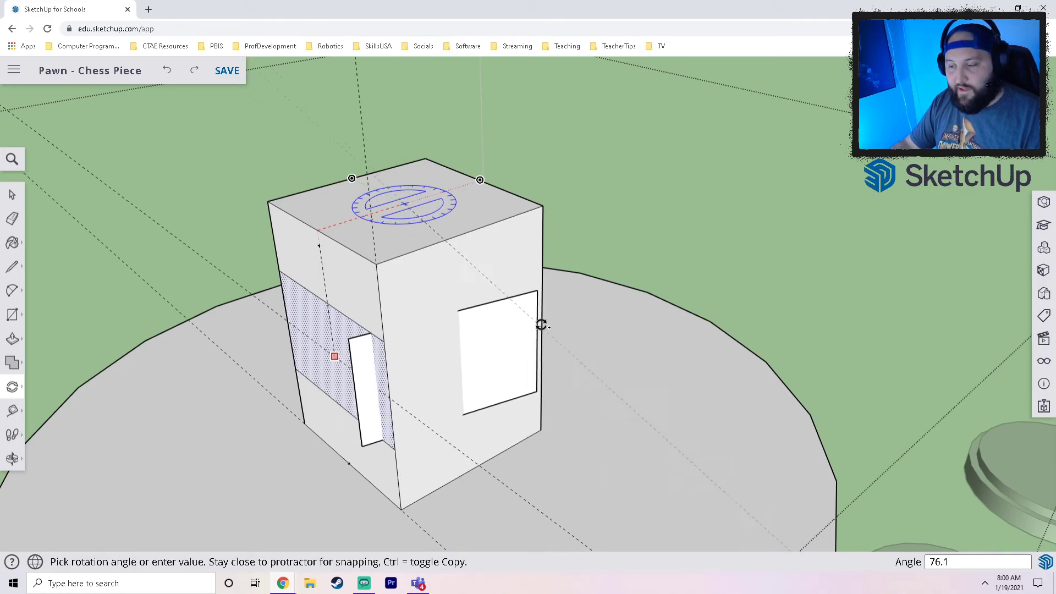
click(477, 179)
mouse_move(481, 177)
middle_down()
mouse_move(428, 229)
mouse_move(202, 219)
mouse_move(622, 142)
mouse_move(471, 167)
mouse_move(288, 245)
mouse_move(440, 297)
mouse_move(408, 277)
middle_up()
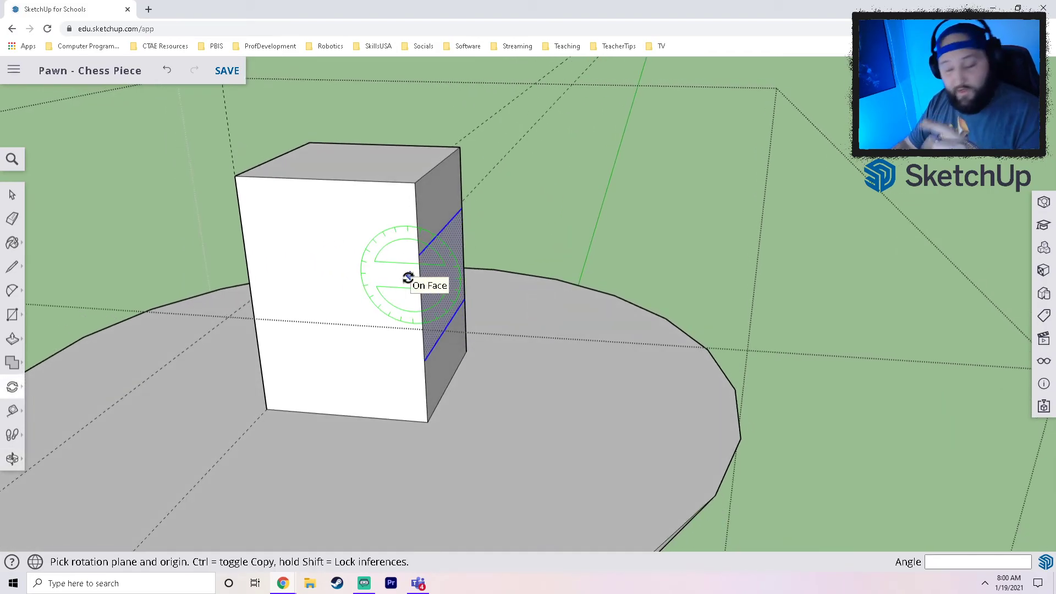
Push/Pull the copied rectangle outward to form an arm on that side of the block
key(p)
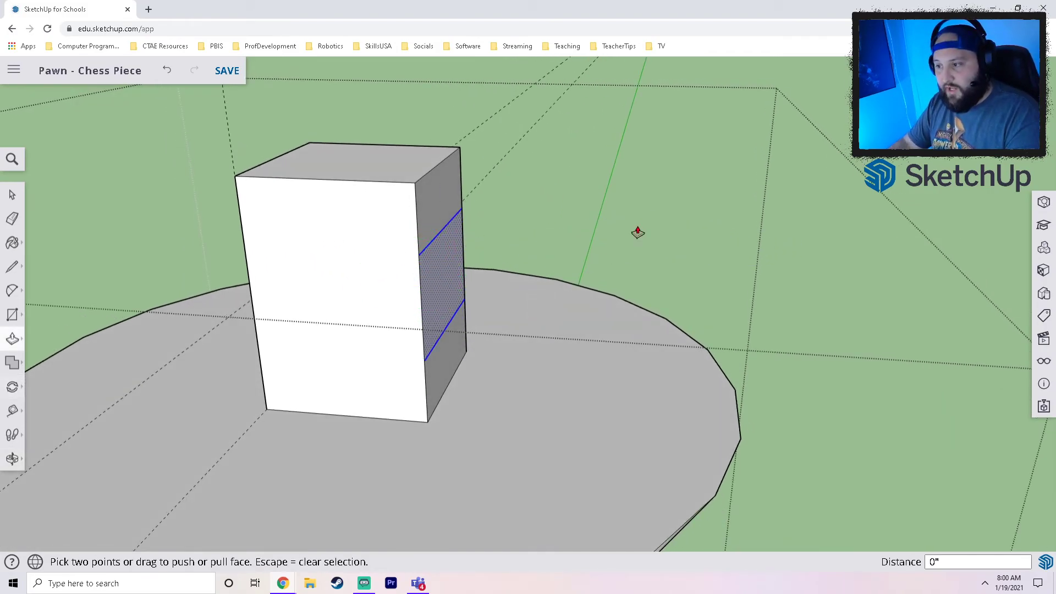
middle_drag(587, 292, 450, 301)
click(456, 278)
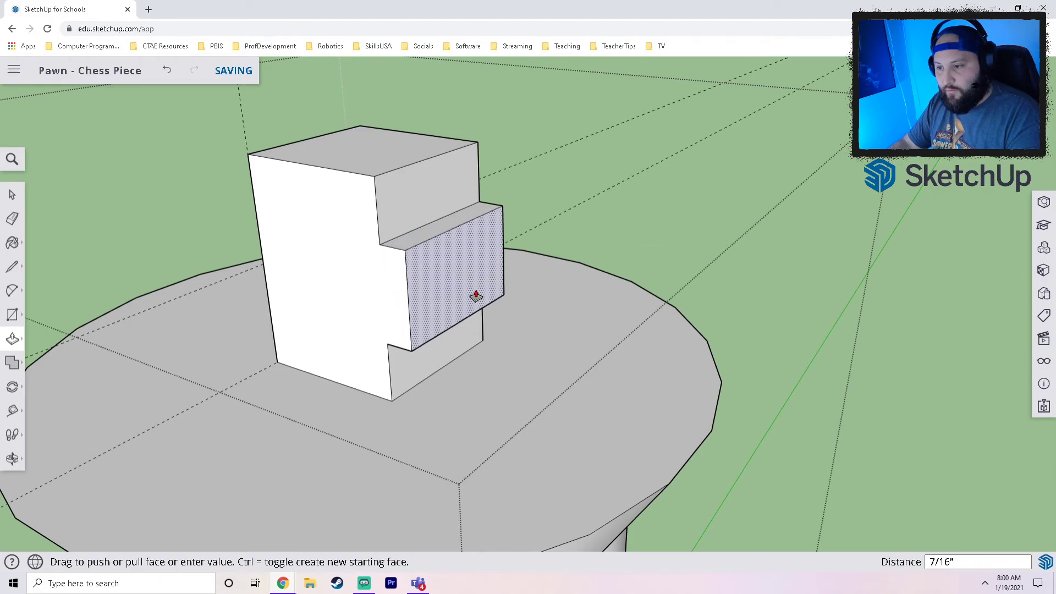
Repeat the same outward extrusion on the original rectangle on the opposite side and undo it
middle_drag(447, 359, 797, 329)
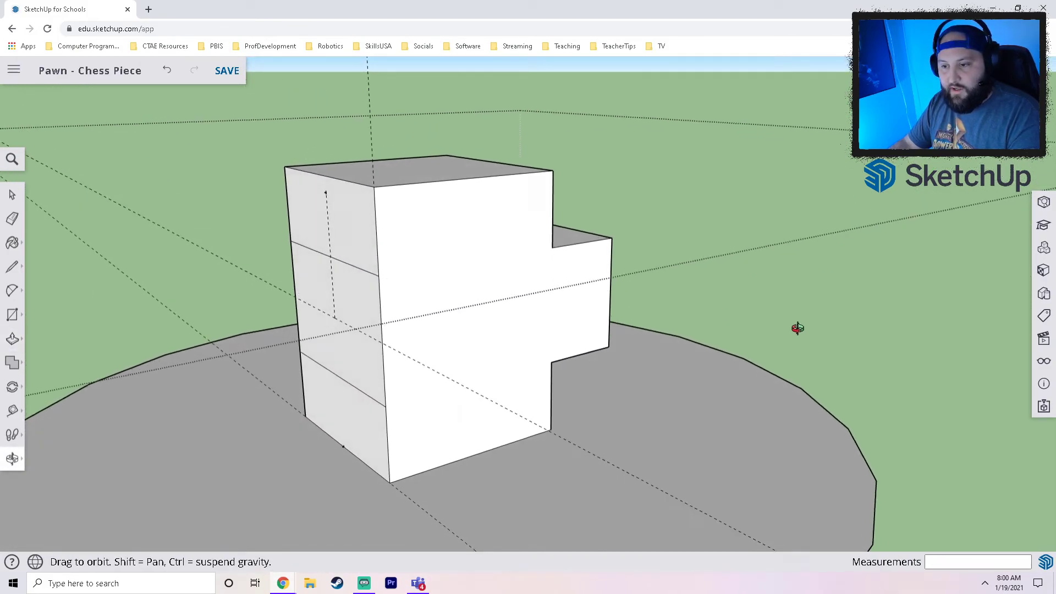
double_click(355, 303)
middle_drag(356, 303, 438, 304)
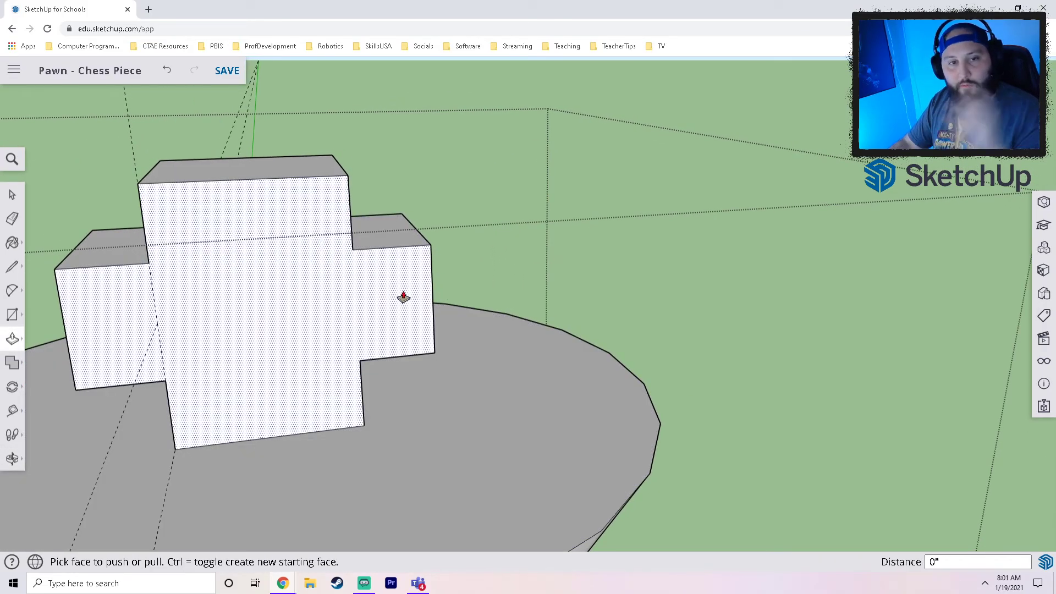
key(ctrl+z)
key(ctrl+z)
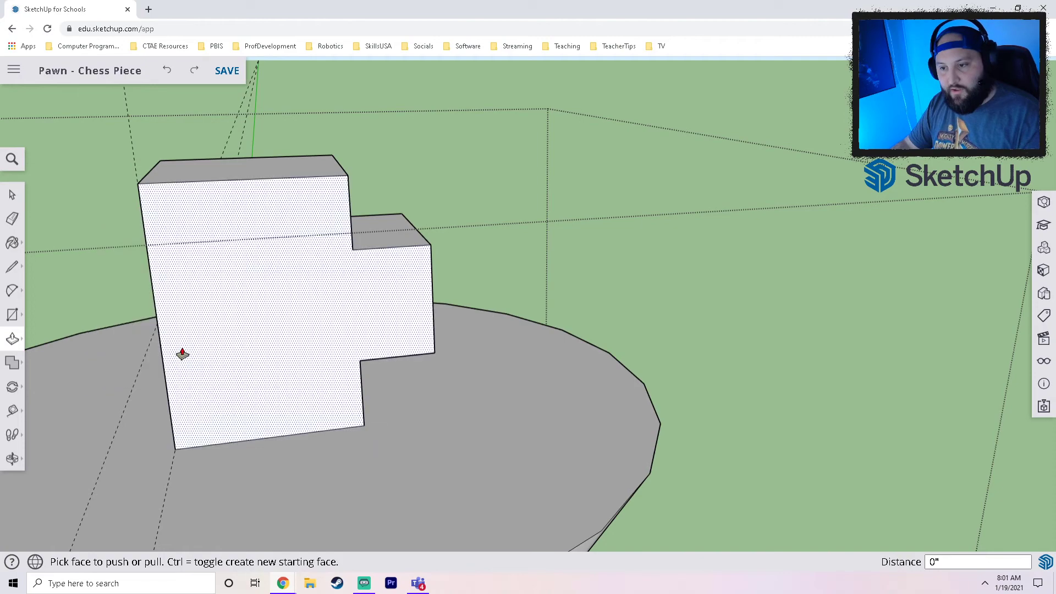
Push/Pull the original middle rectangle on the block's side outward to form the cross's second arm
middle_drag(468, 369, 353, 283)
drag(353, 283, 409, 301)
middle_drag(299, 311, 314, 342)
drag(314, 342, 328, 330)
middle_drag(328, 330, 302, 329)
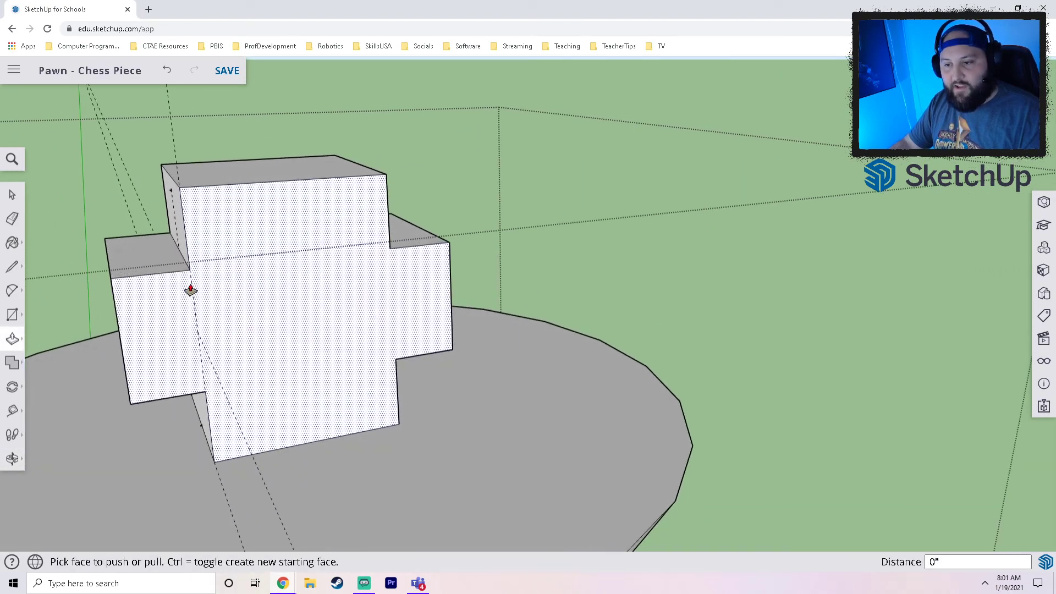
Leave the tall chess piece's group and delete all guides from the model
scroll(412, 321, down, 6)
middle_drag(383, 354, 377, 226)
middle_drag(446, 319, 354, 290)
scroll(272, 387, down, 5)
scroll(213, 427, up, 3)
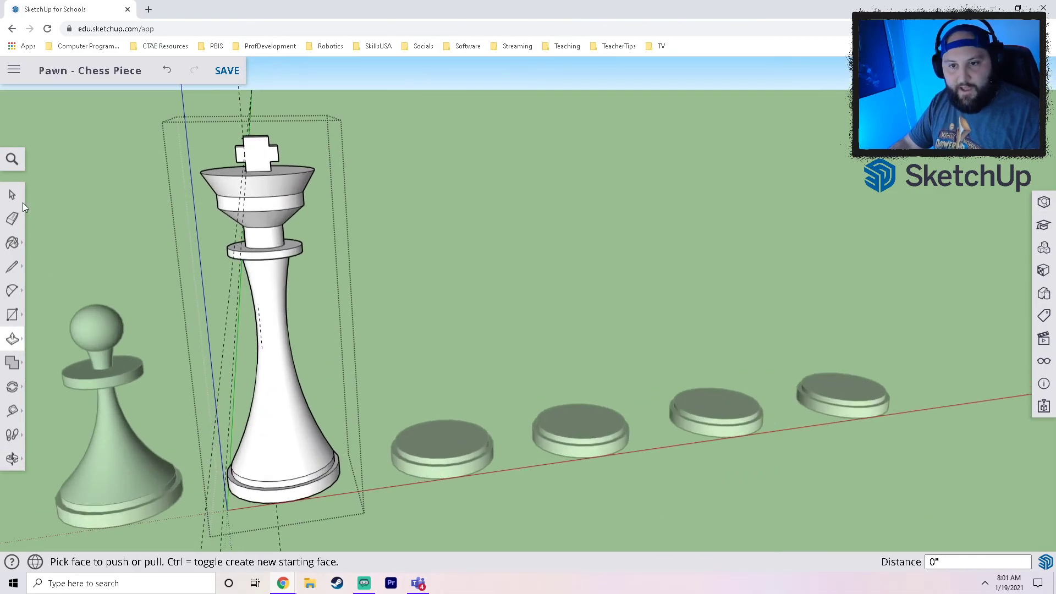
click(12, 194)
middle_drag(319, 240, 540, 356)
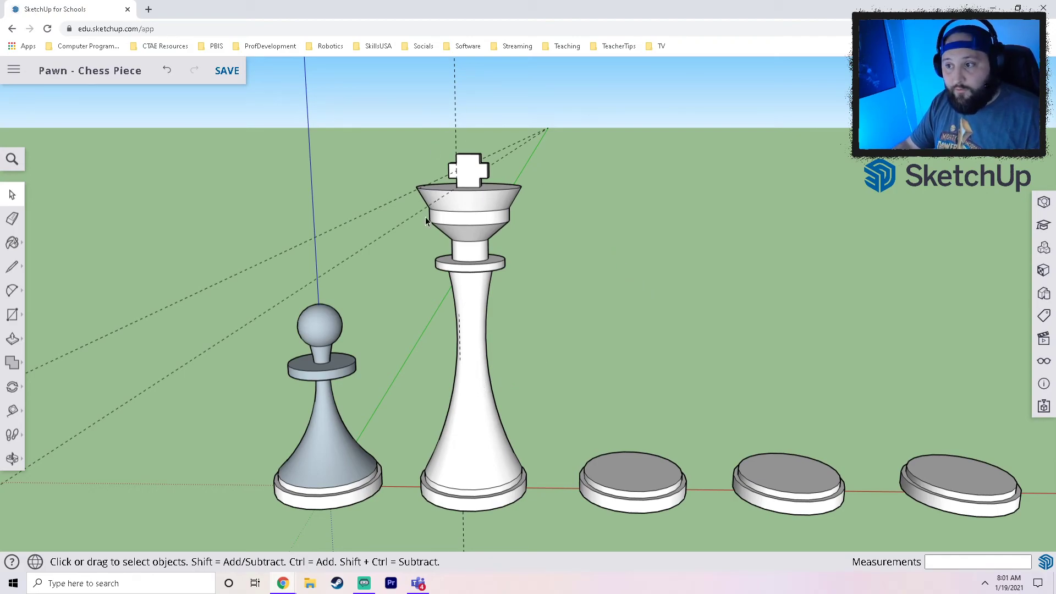
click(1042, 364)
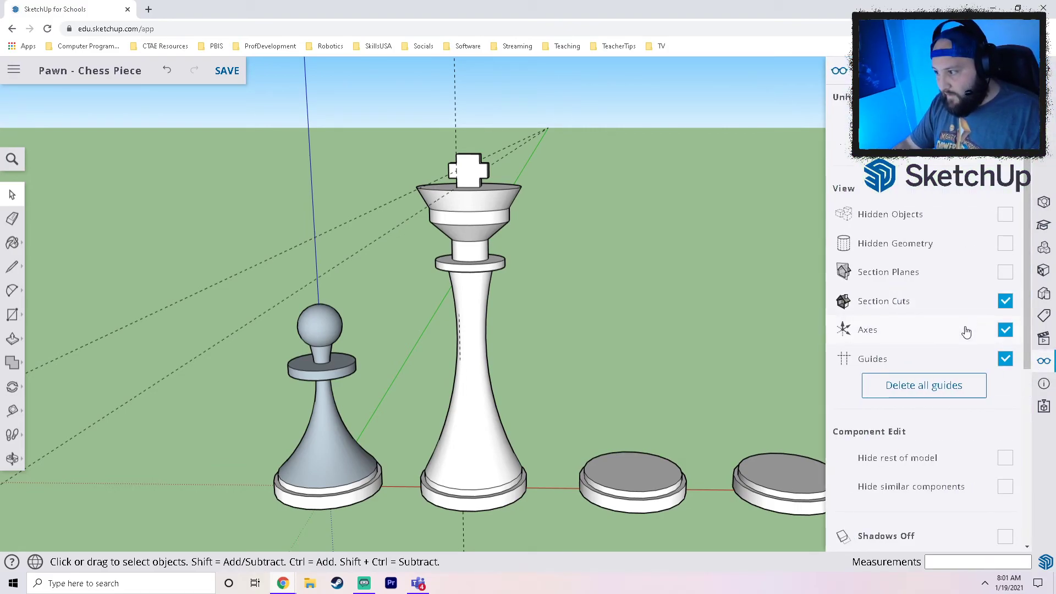
click(923, 396)
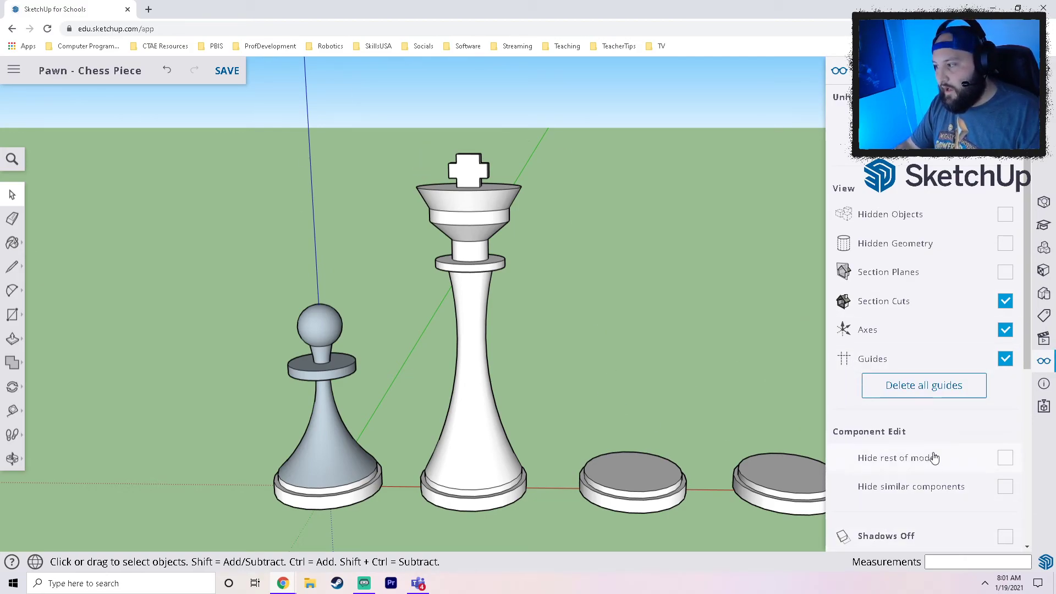
Examine the tall piece's entity information and its cross-topped shape, and clear the selection
click(1044, 204)
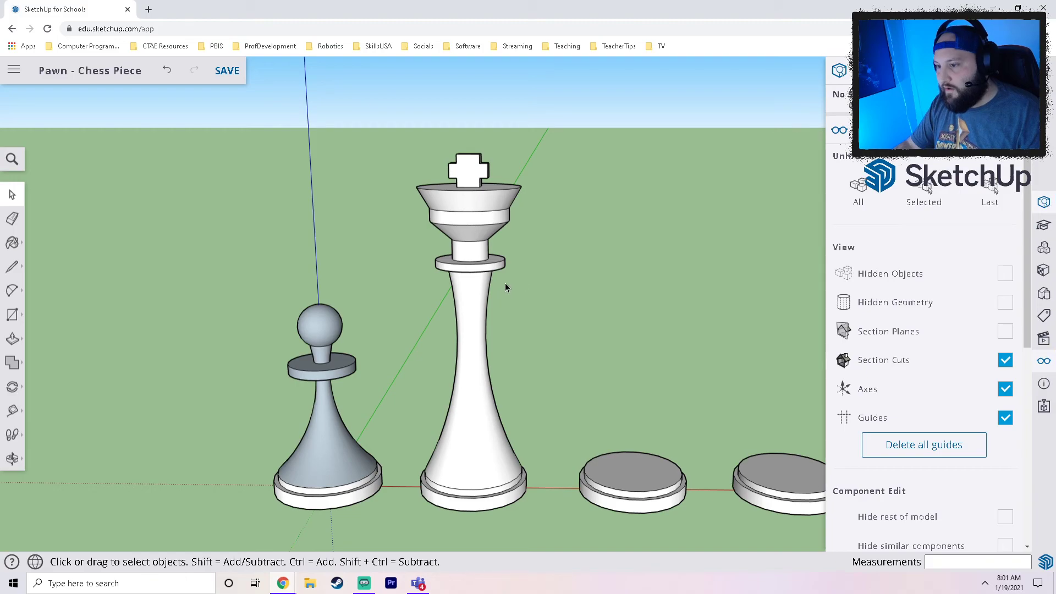
click(477, 303)
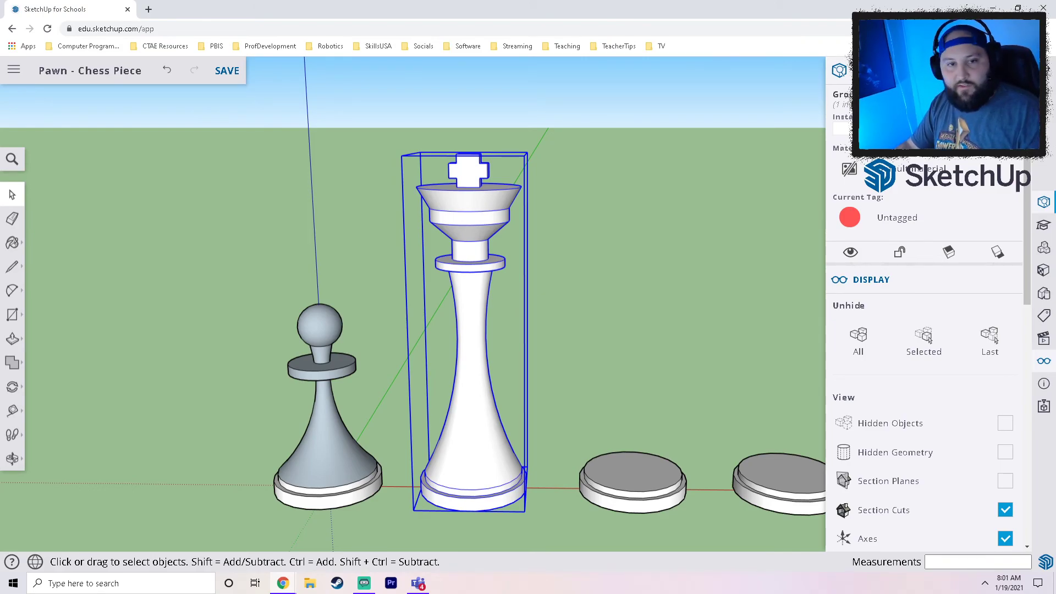
middle_drag(497, 313, 537, 381)
middle_drag(543, 167, 585, 229)
click(585, 229)
middle_drag(540, 344, 656, 234)
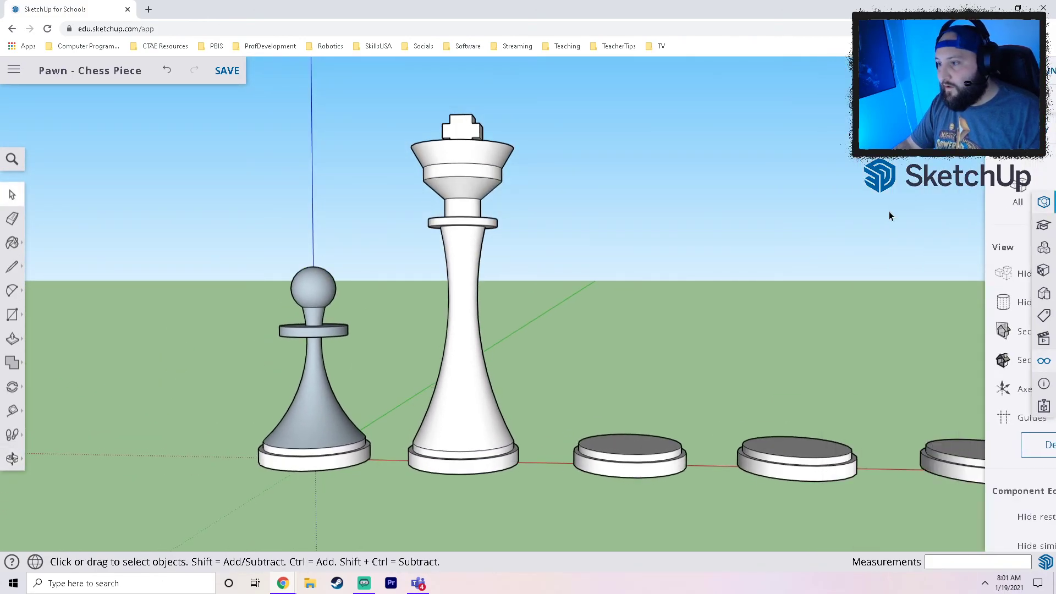
Select the pawn and the tall cross-topped piece in turn to check each as a whole group
middle_drag(356, 388, 366, 454)
click(327, 415)
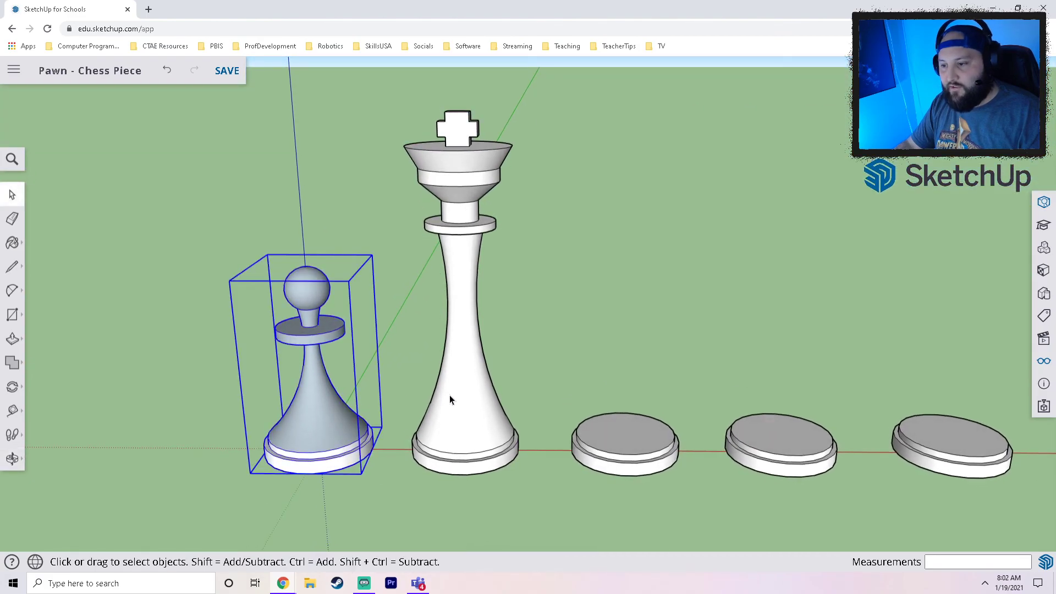
click(497, 414)
scroll(537, 419, down, 2)
scroll(641, 448, up, 1)
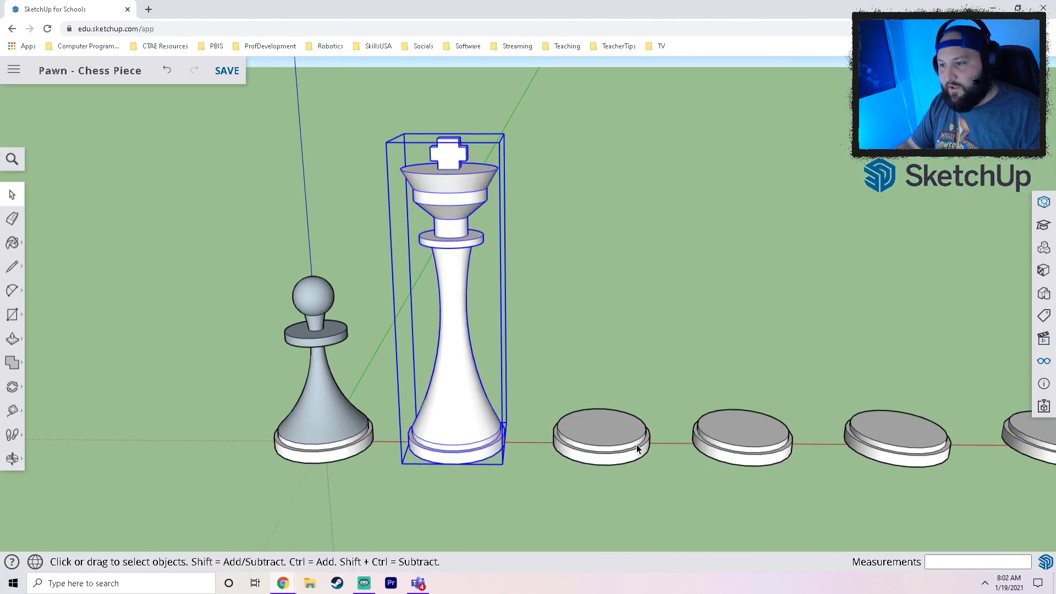